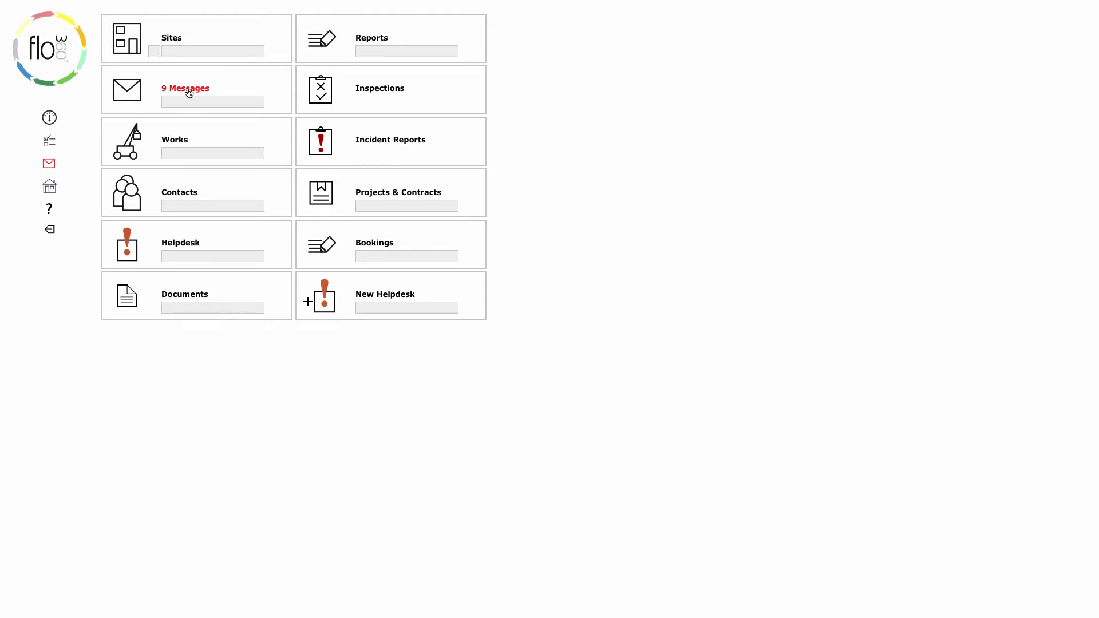
- Add a section named "Buidlings" to the Western School site and continue to another new section
click(123, 41)
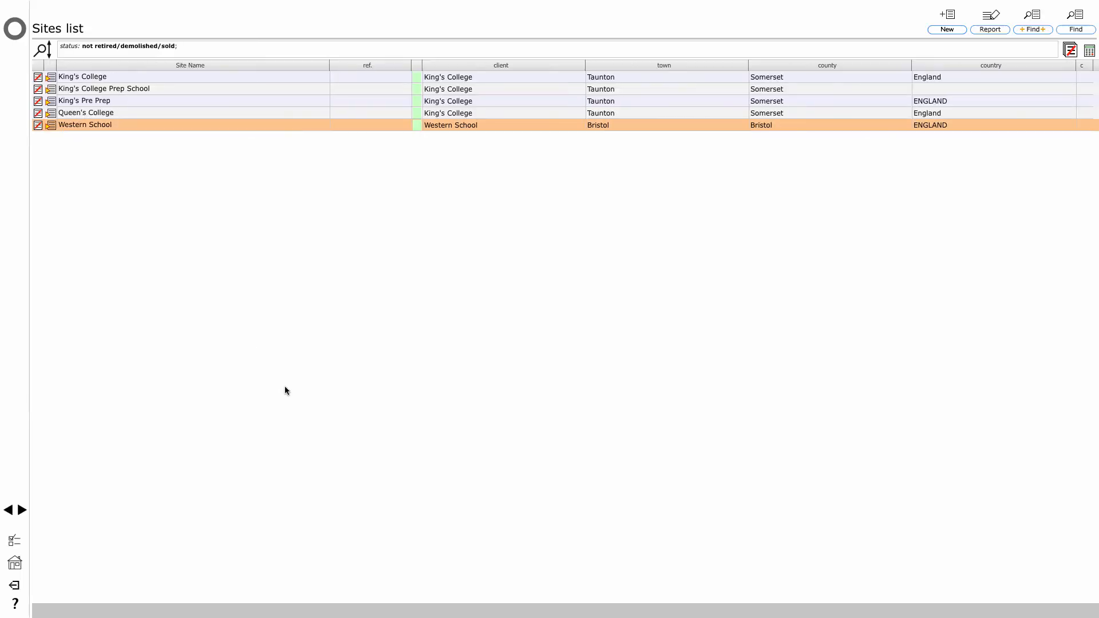
click(50, 126)
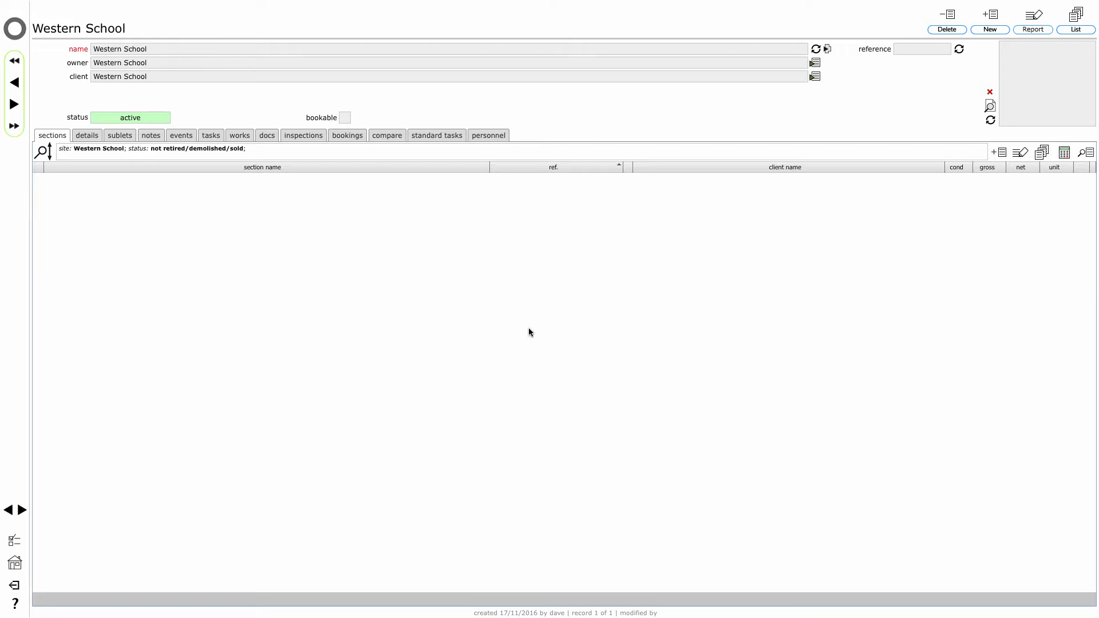
click(1002, 152)
click(124, 60)
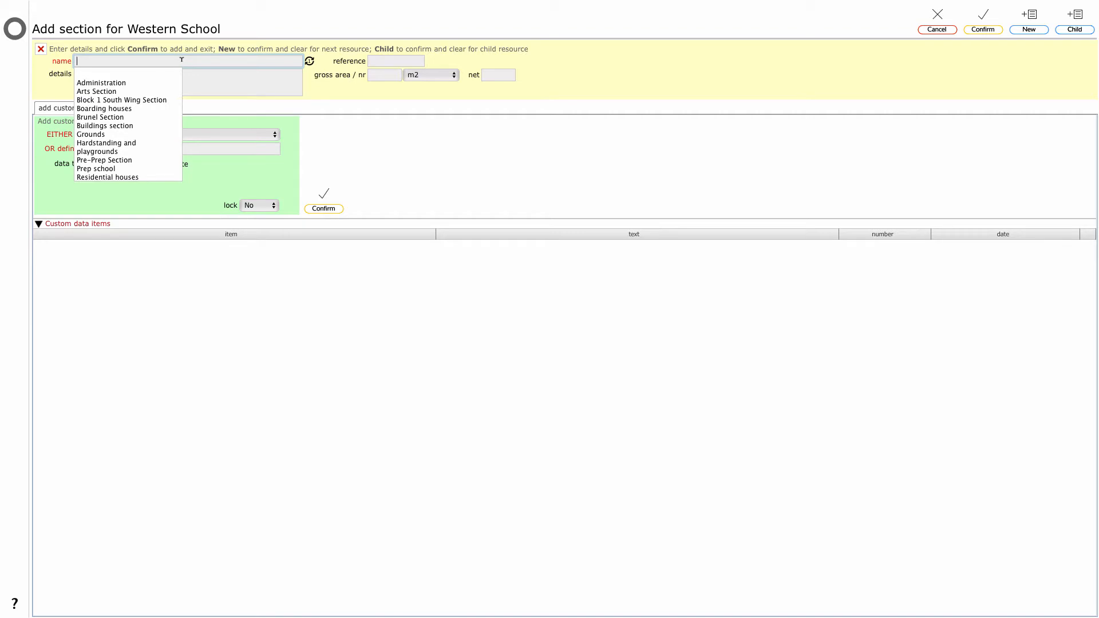
text(Buidlings)
key(Tab)
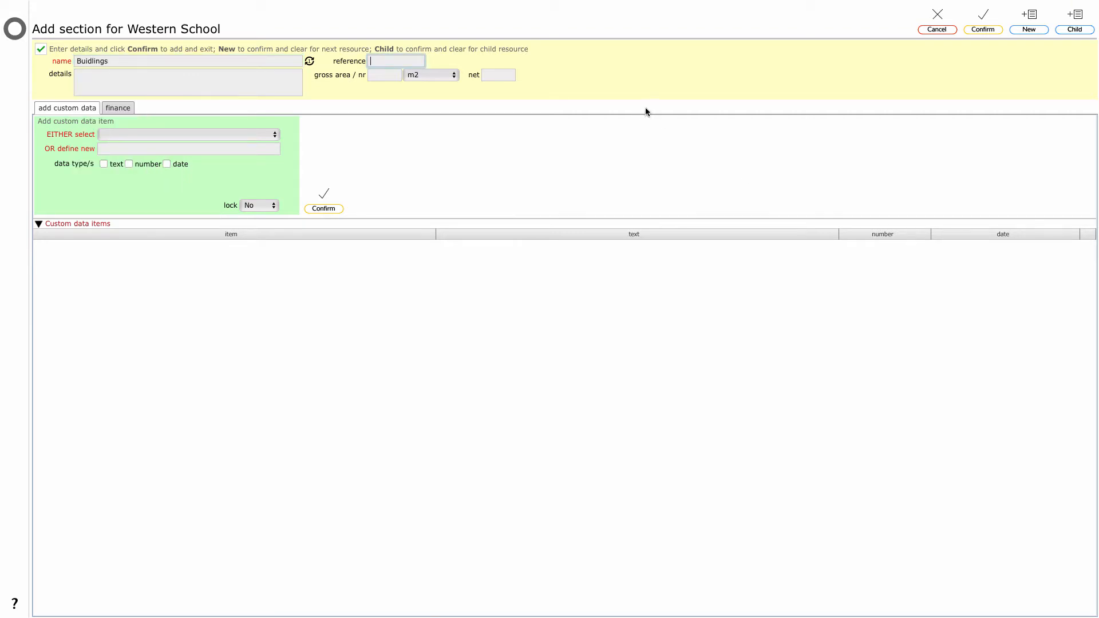
click(666, 106)
click(1028, 30)
- Add a second section named "Grounds" to Western School and finish adding sections
click(91, 61)
text(Grounds)
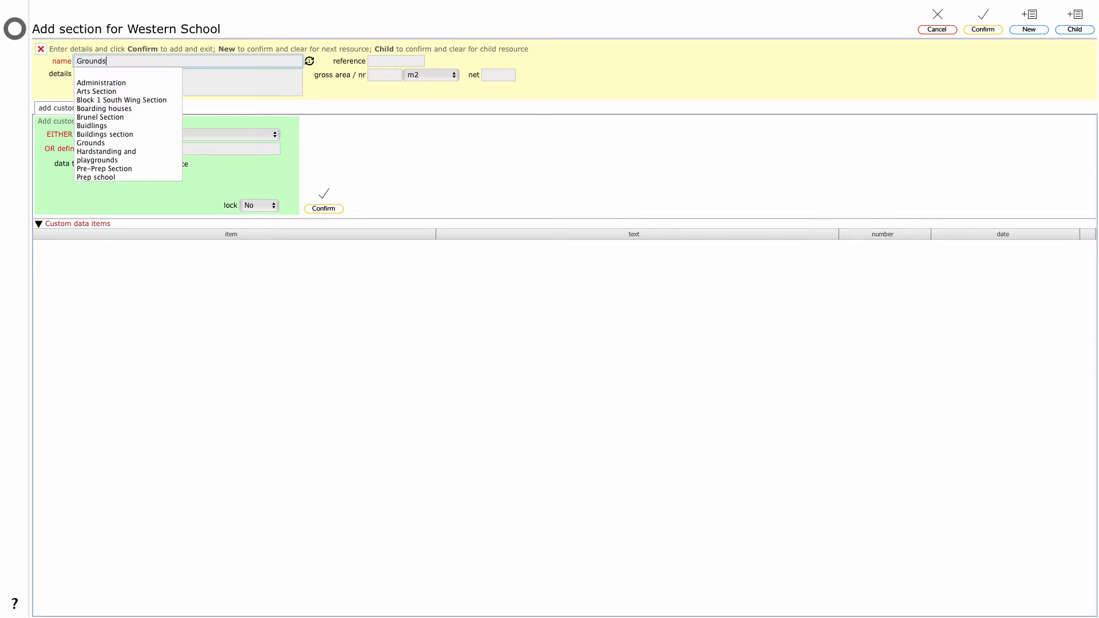
key(Tab)
key(Tab)
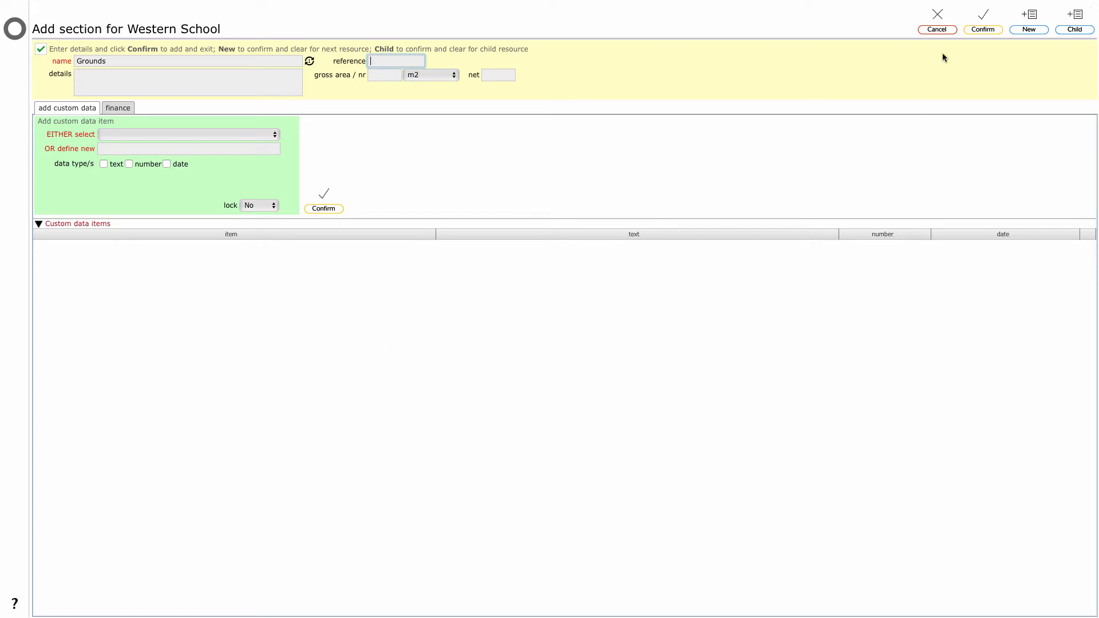
click(982, 29)
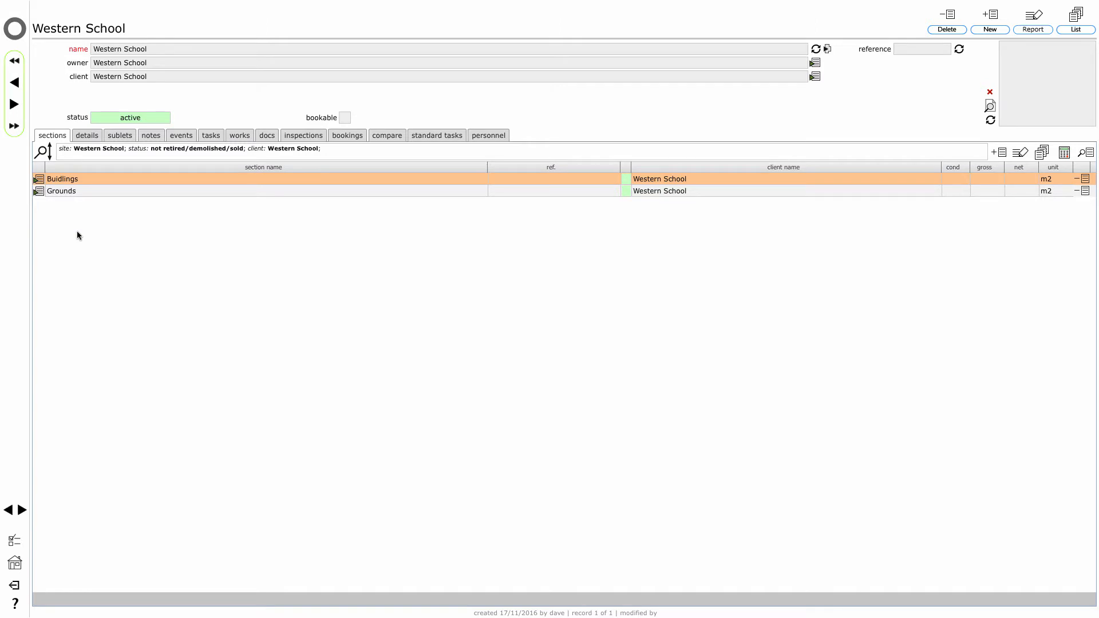
- Correct the name of the "Buidlings" section to "Buildings"
click(40, 180)
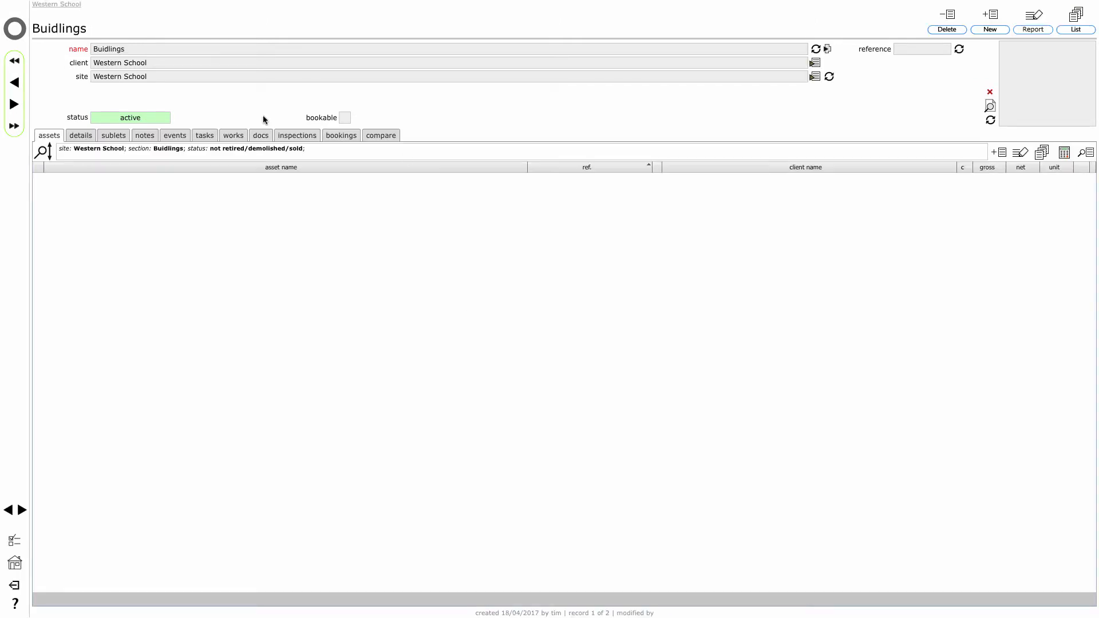
click(826, 49)
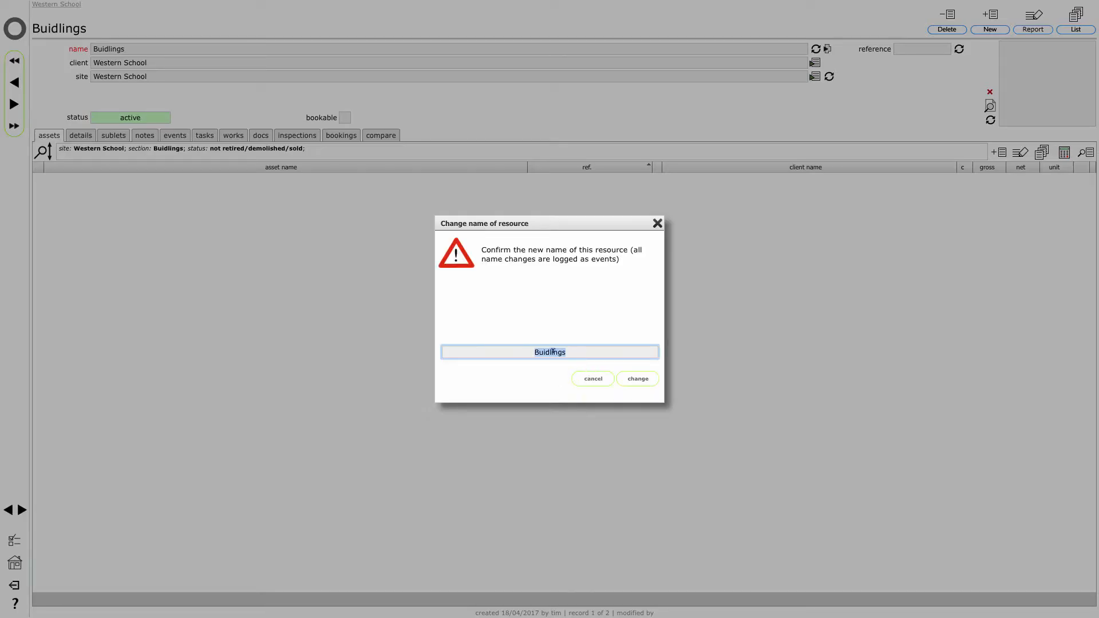
key(BackSpace)
key(Right)
text(d)
click(639, 380)
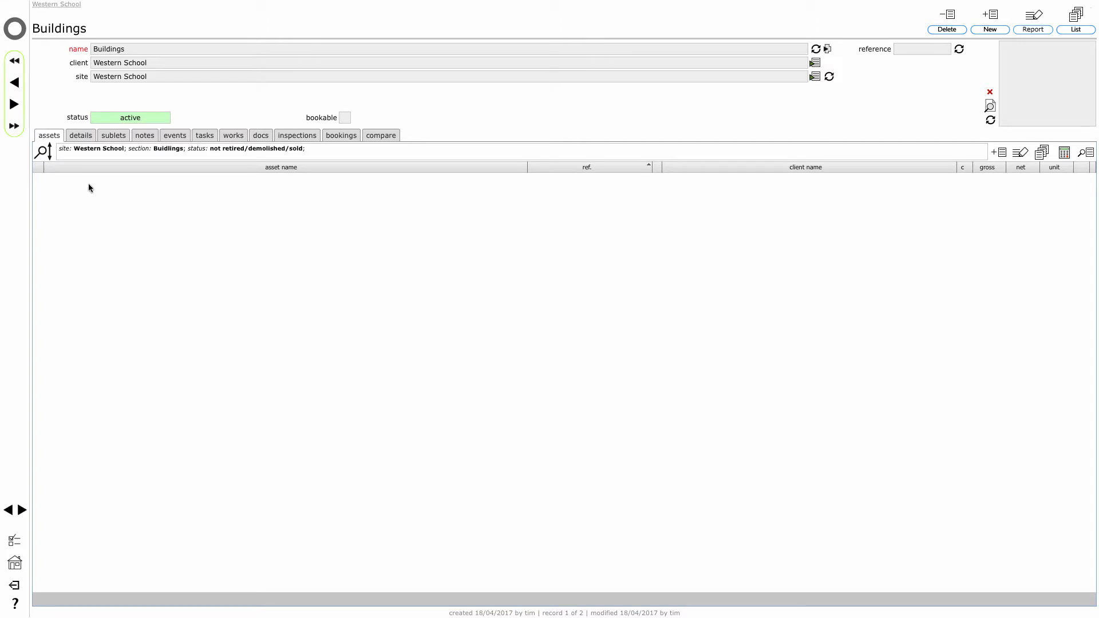
- Review the section's event log for the name change, then reopen the Buildings section from the site
click(174, 136)
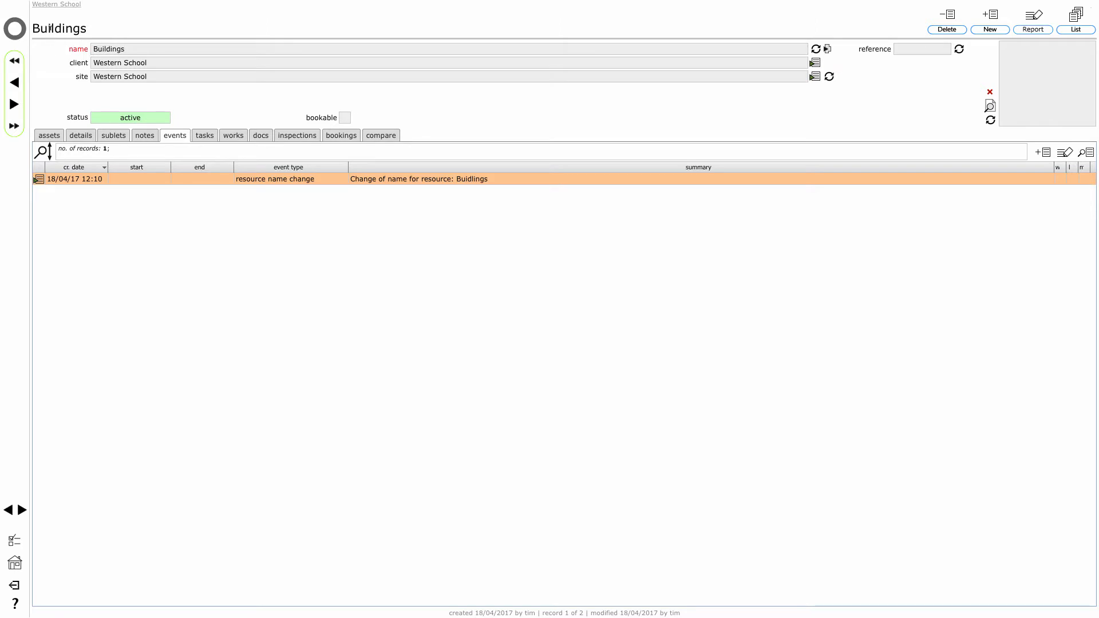
click(68, 66)
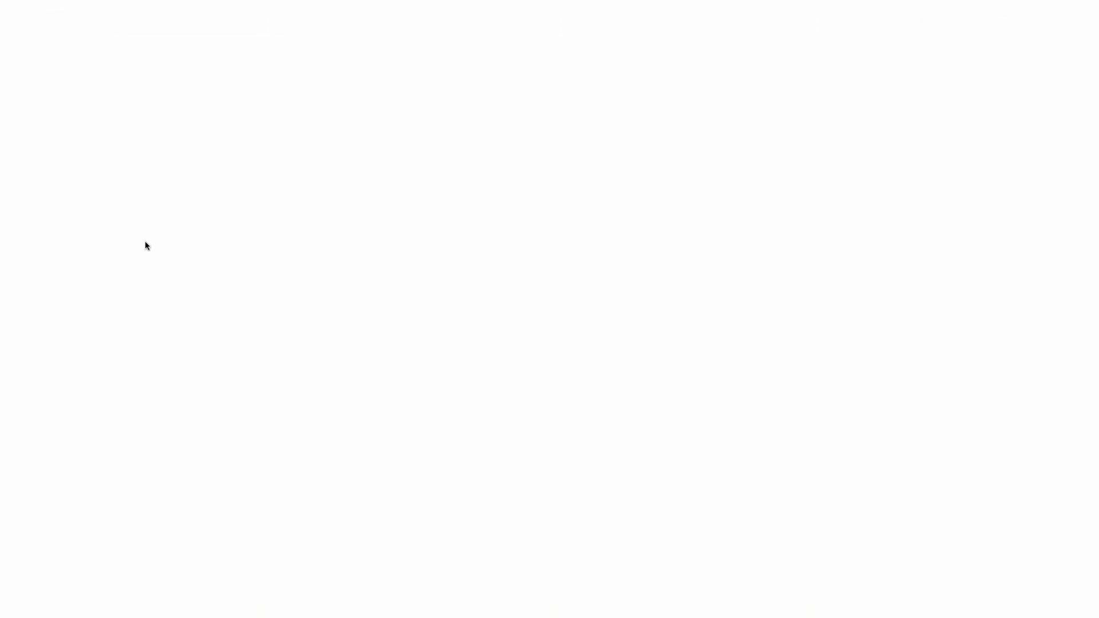
click(38, 180)
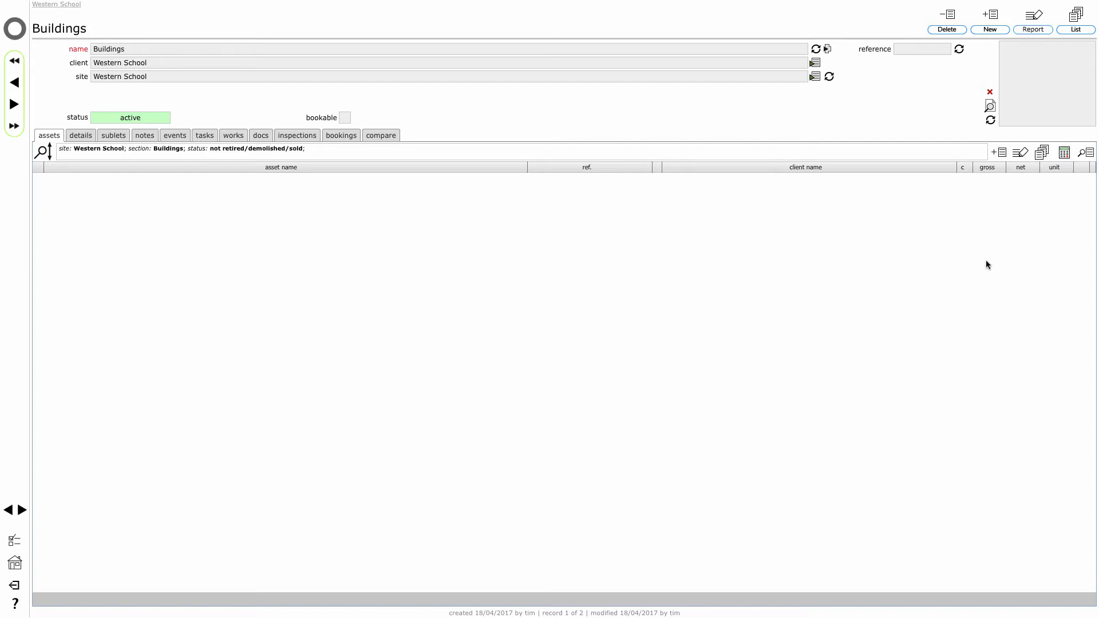
- Add an asset named "Main Building" with reference WS/MB to the Buildings section and continue to another asset
click(1006, 154)
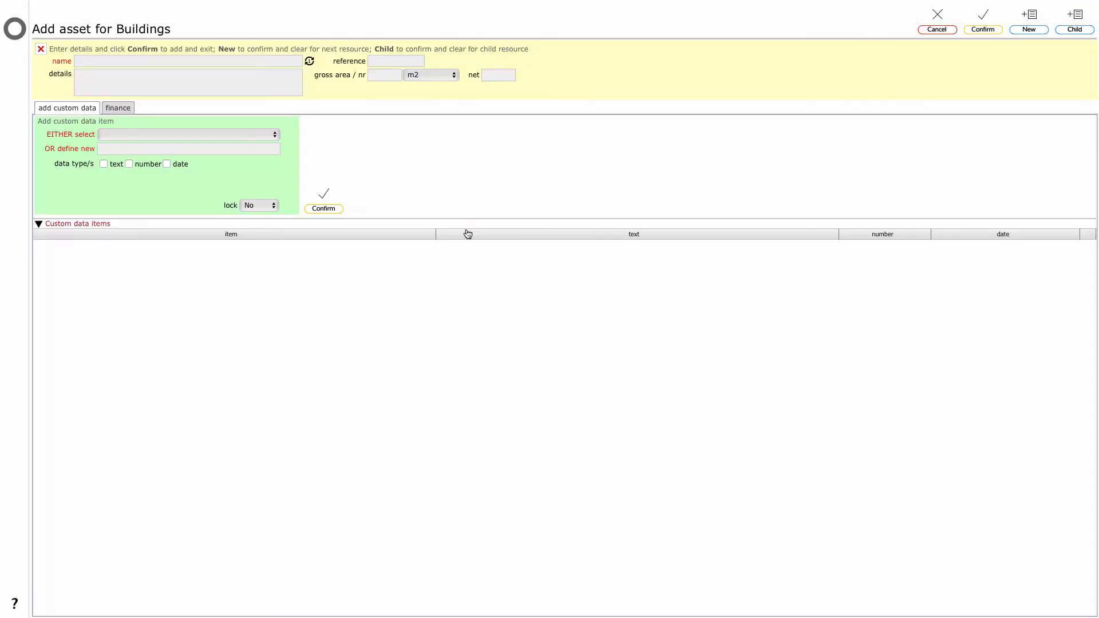
click(106, 60)
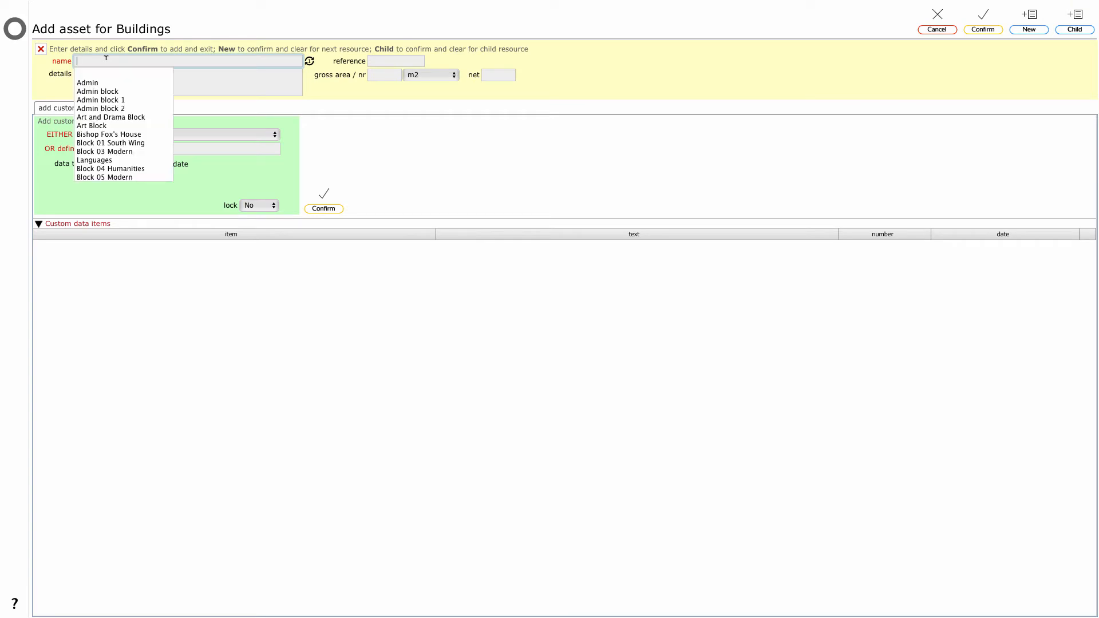
text(Main Building)
click(354, 107)
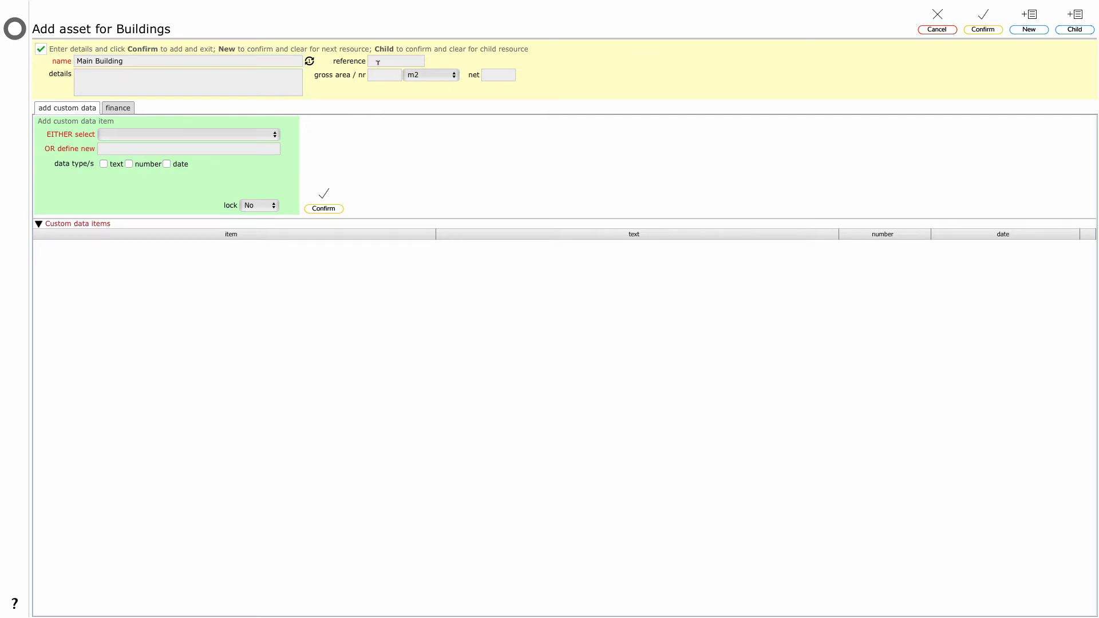
click(387, 57)
text(WS/MB)
click(624, 77)
click(1028, 28)
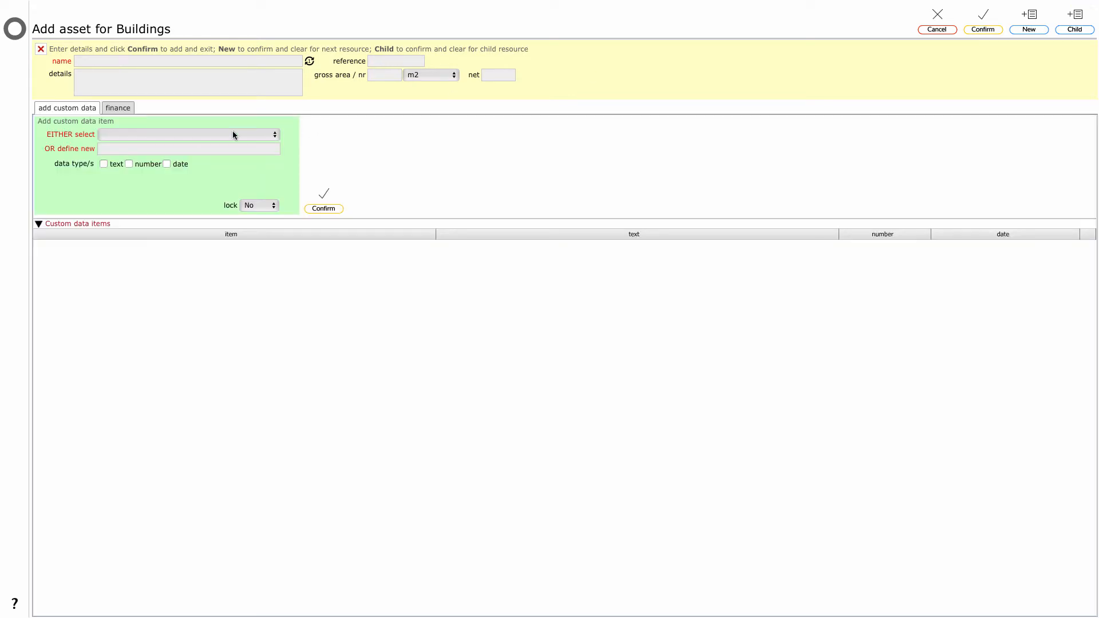
- Add an asset named "Science Block" with reference WS/SB and continue to another asset
click(87, 57)
text(Sc)
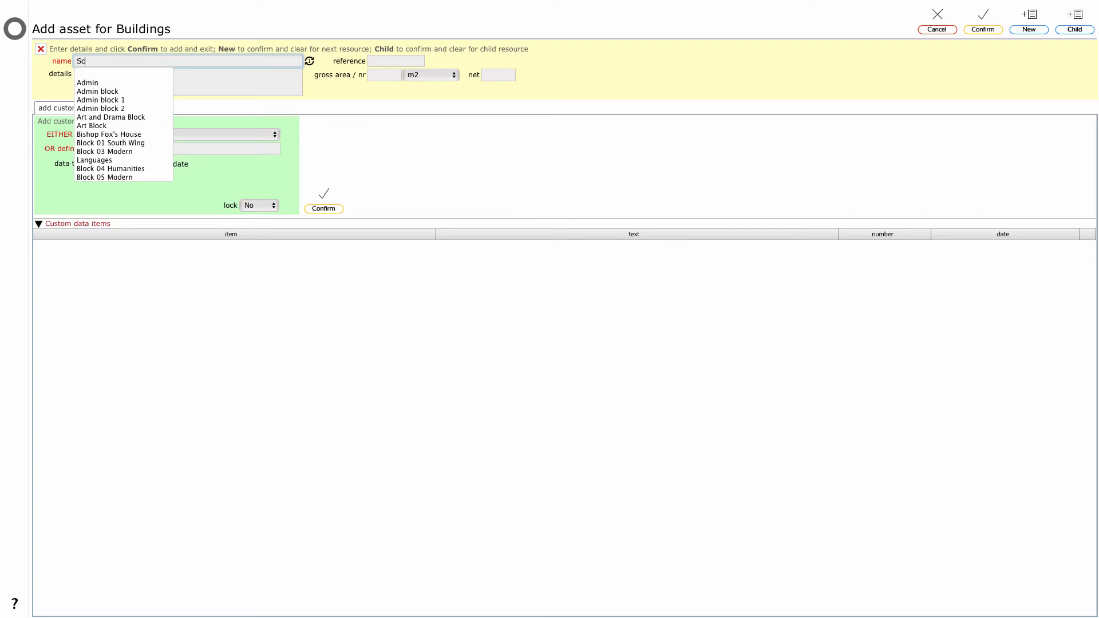
text(ience Block)
key(Escape)
key(Tab)
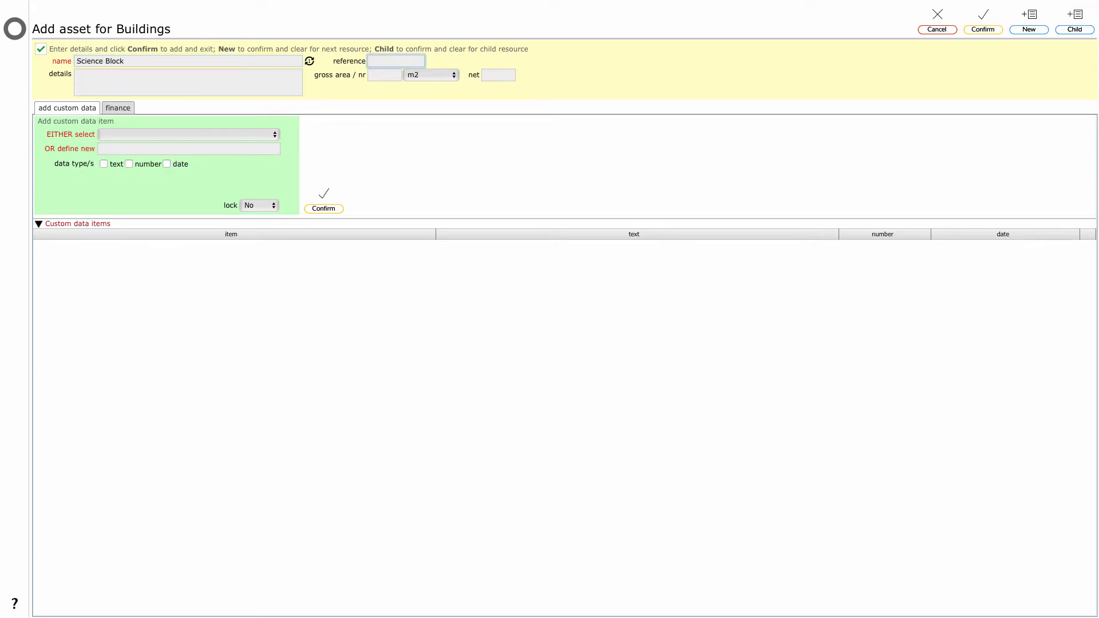
text(WS/SB)
click(413, 405)
click(1029, 29)
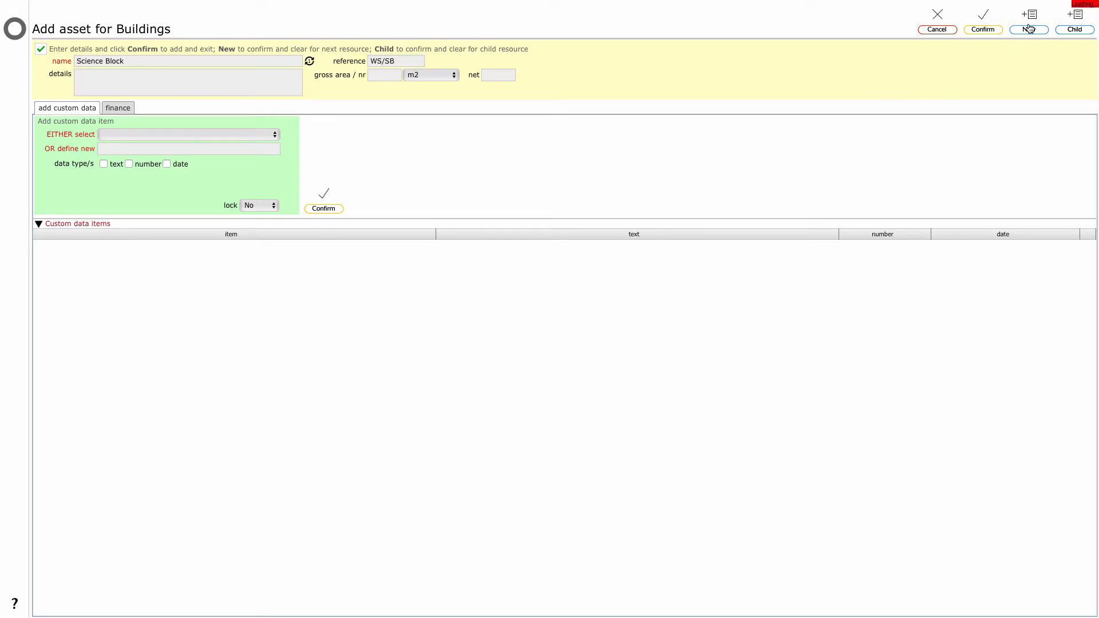
- Add an asset named "Art & Drama" with reference WS/AD and finish adding assets
click(95, 61)
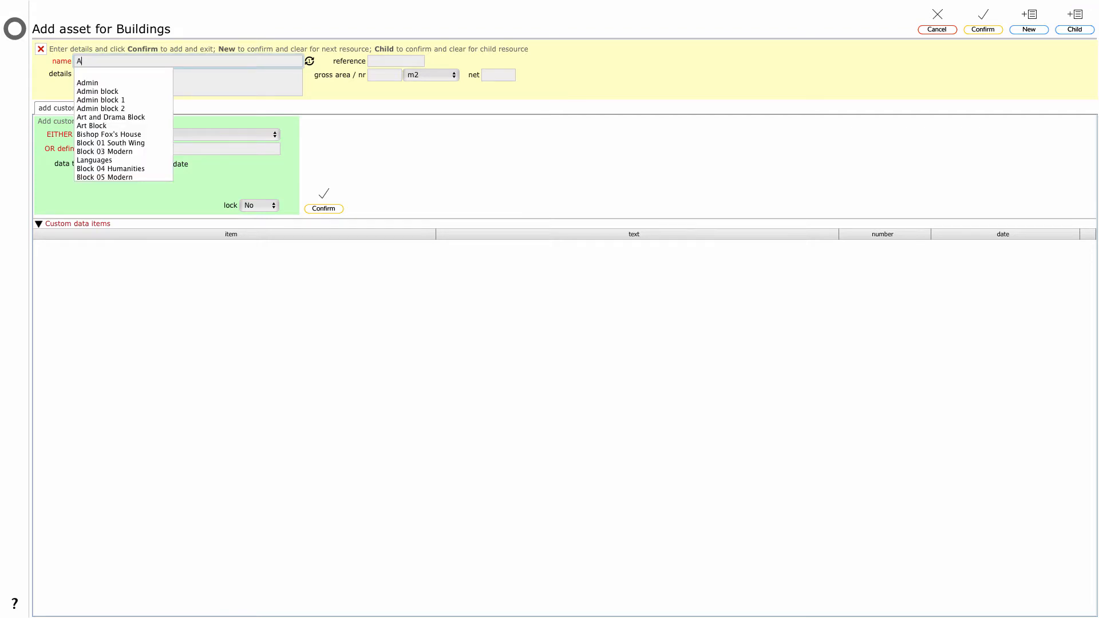
text(Art & )
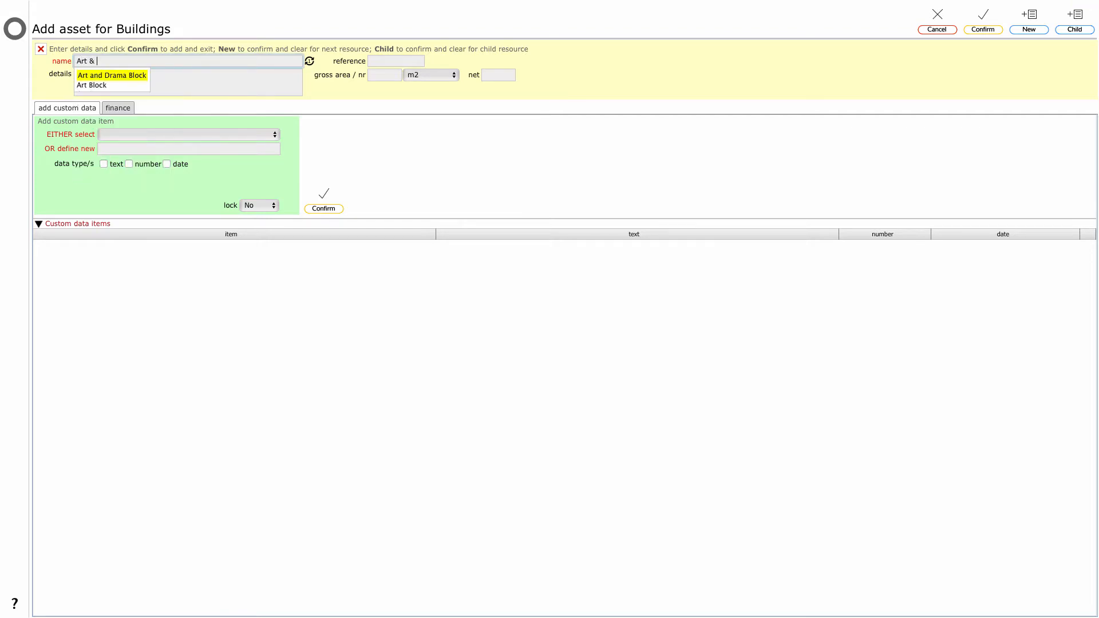
text(Drama)
key(Tab)
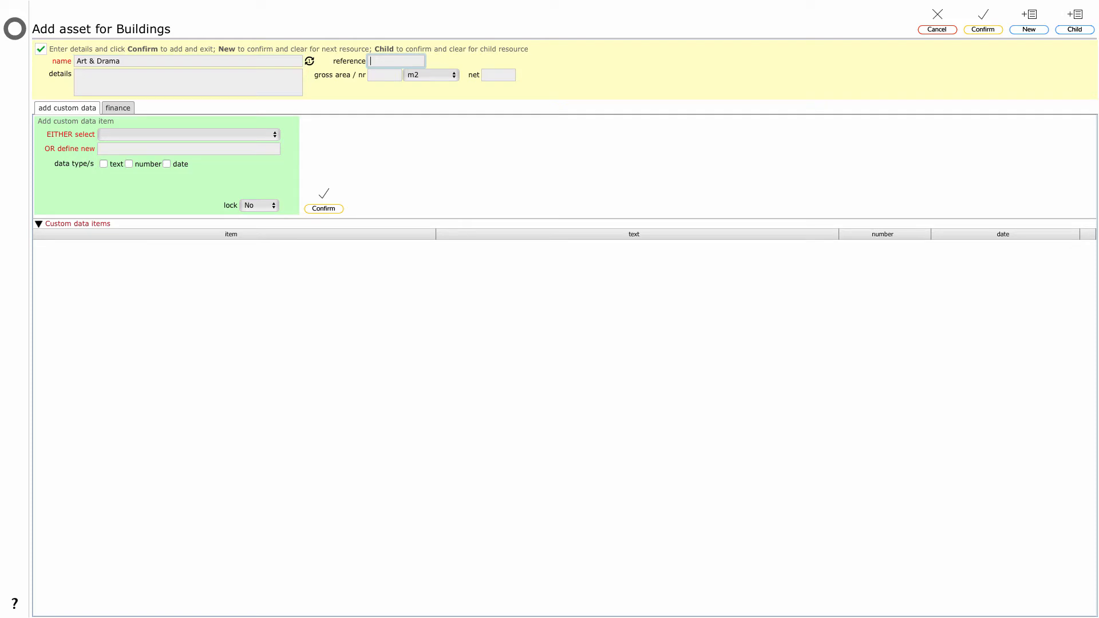
text(WS/AD)
click(559, 292)
click(981, 29)
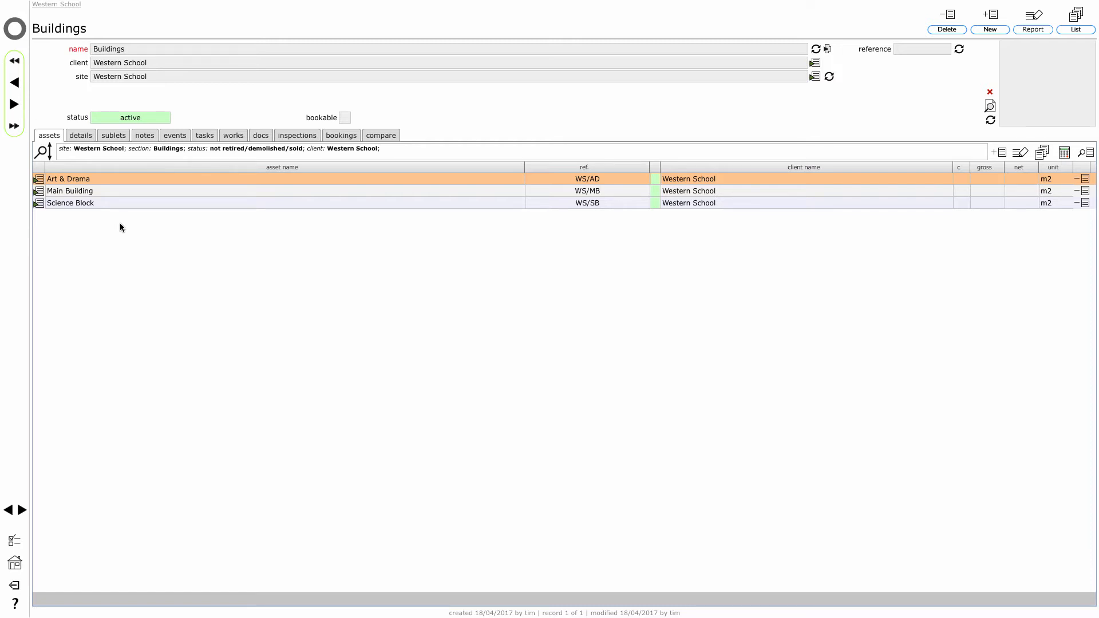
- Add a zone named "Ground Floor" to the Main Building asset and continue to another zone
click(39, 192)
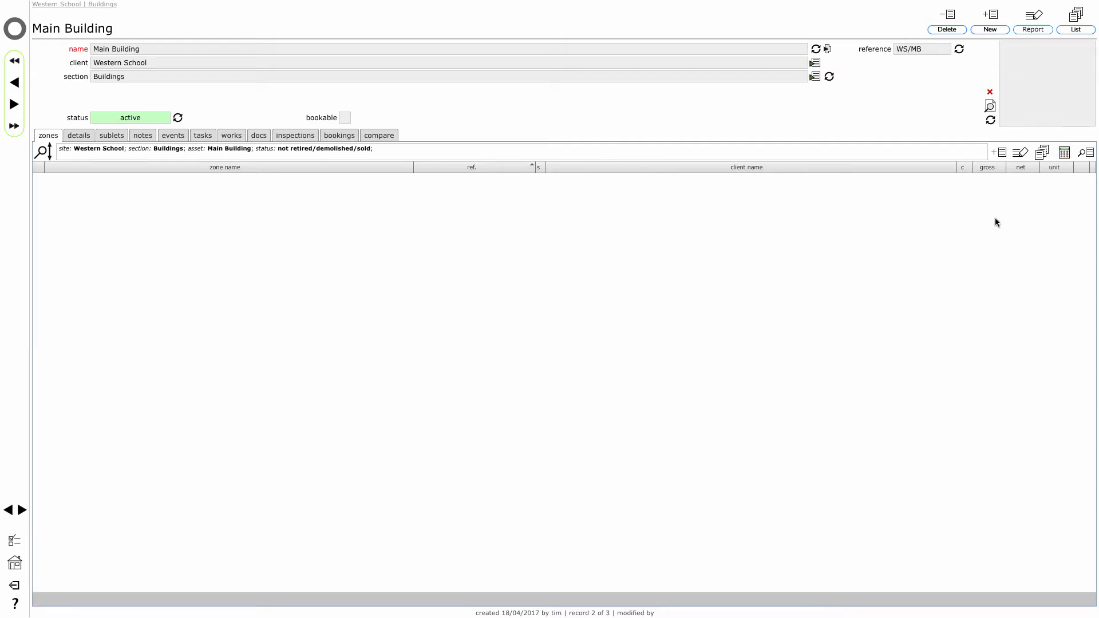
click(999, 152)
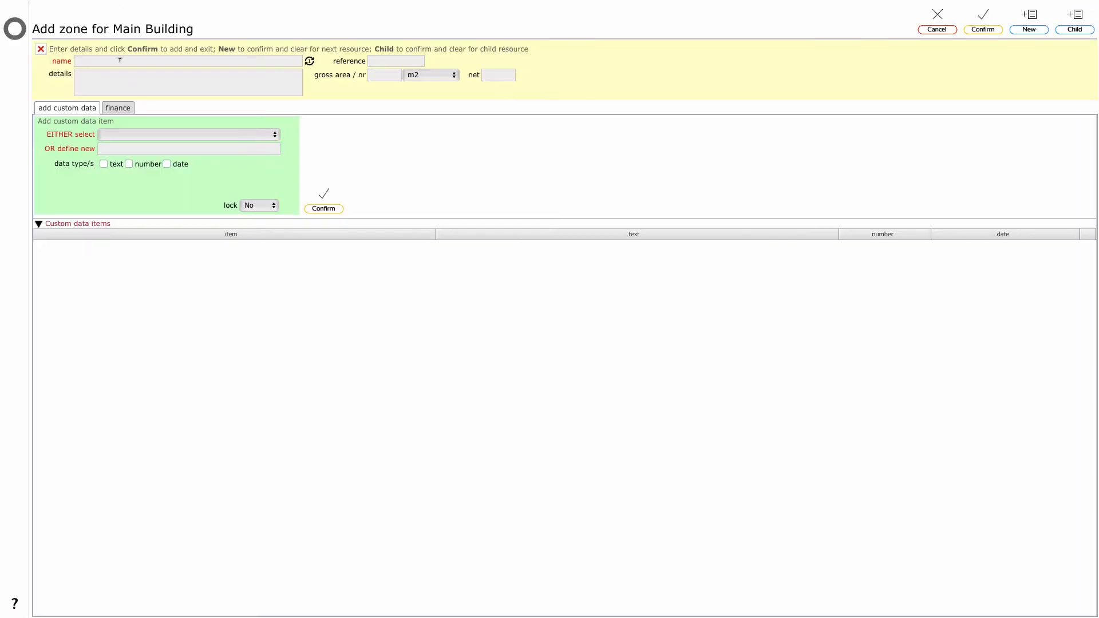
click(120, 60)
text(Ground )
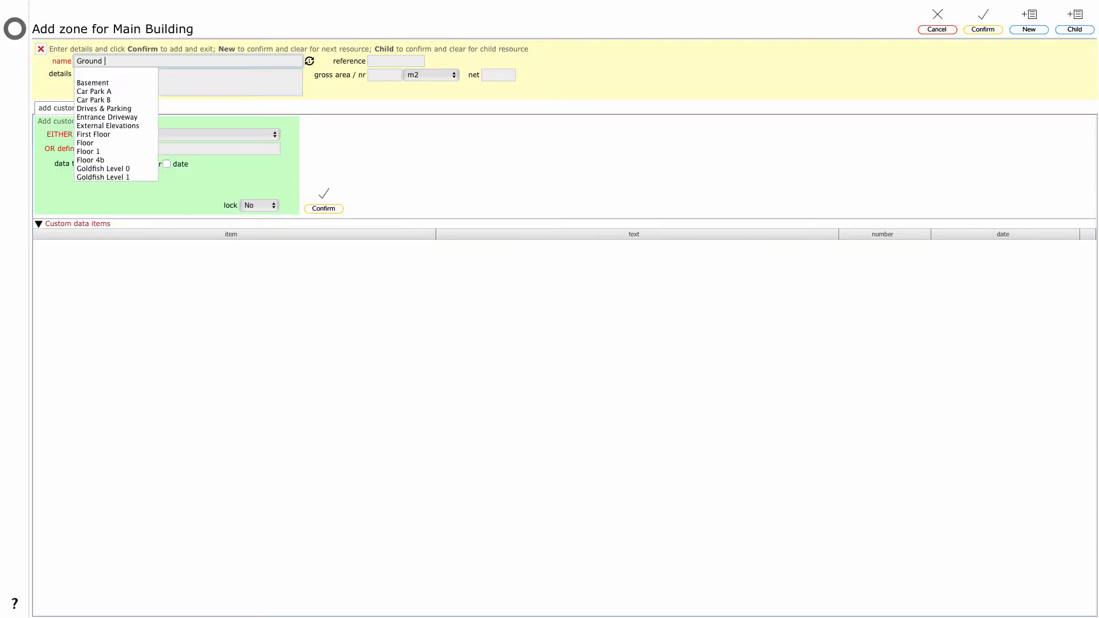
text(Floor)
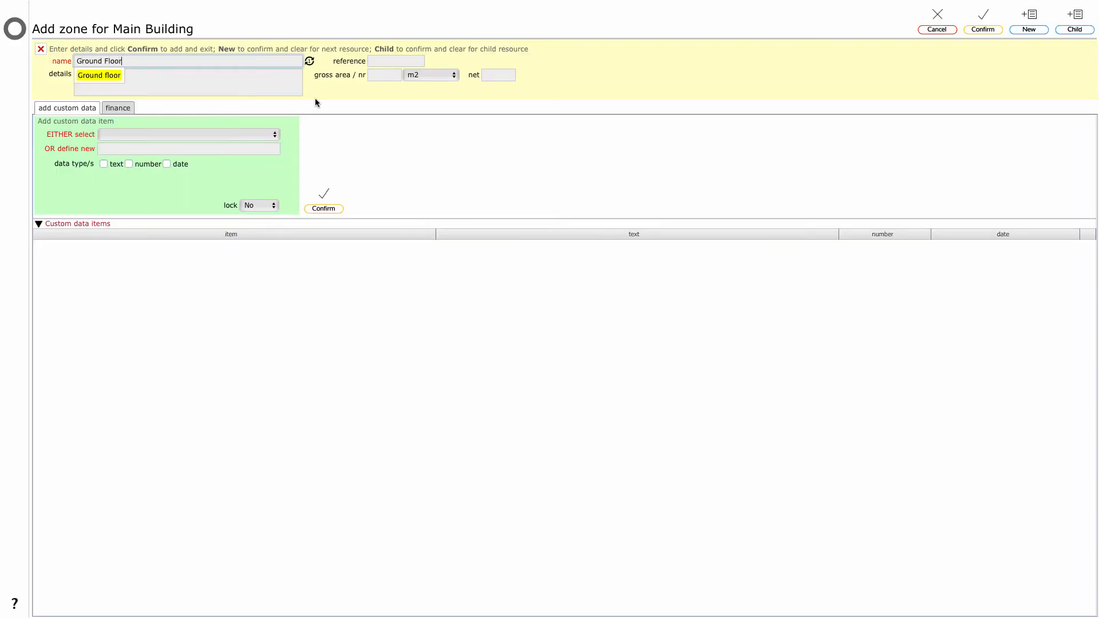
click(319, 98)
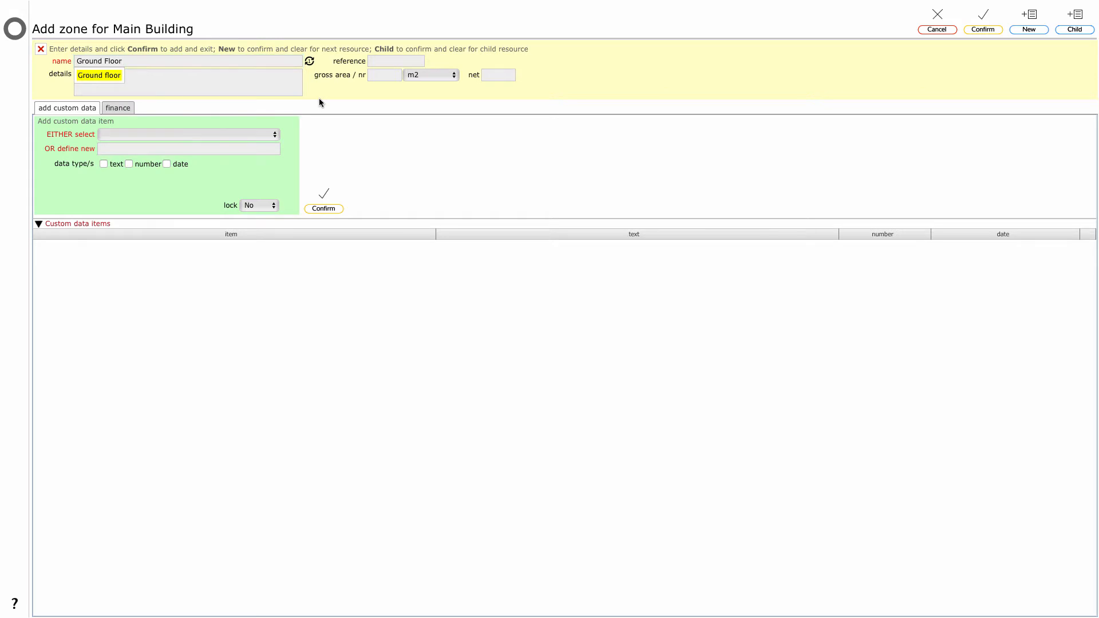
click(1021, 36)
- Add a zone named "First Floor" to Main Building and continue to another zone
click(142, 60)
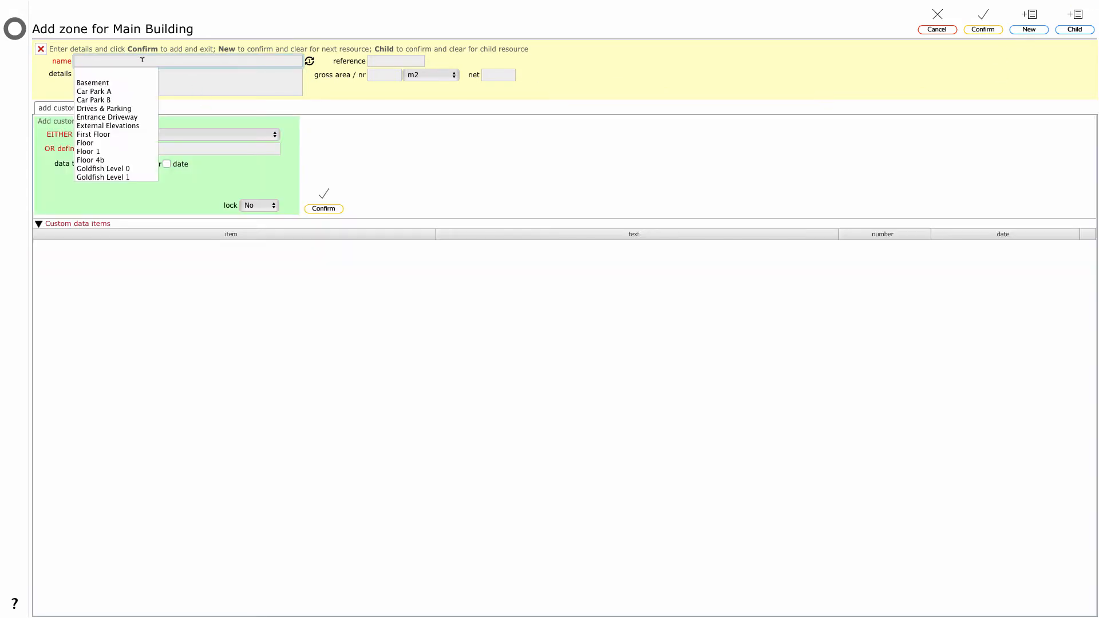
text(First Fllo)
text(oor)
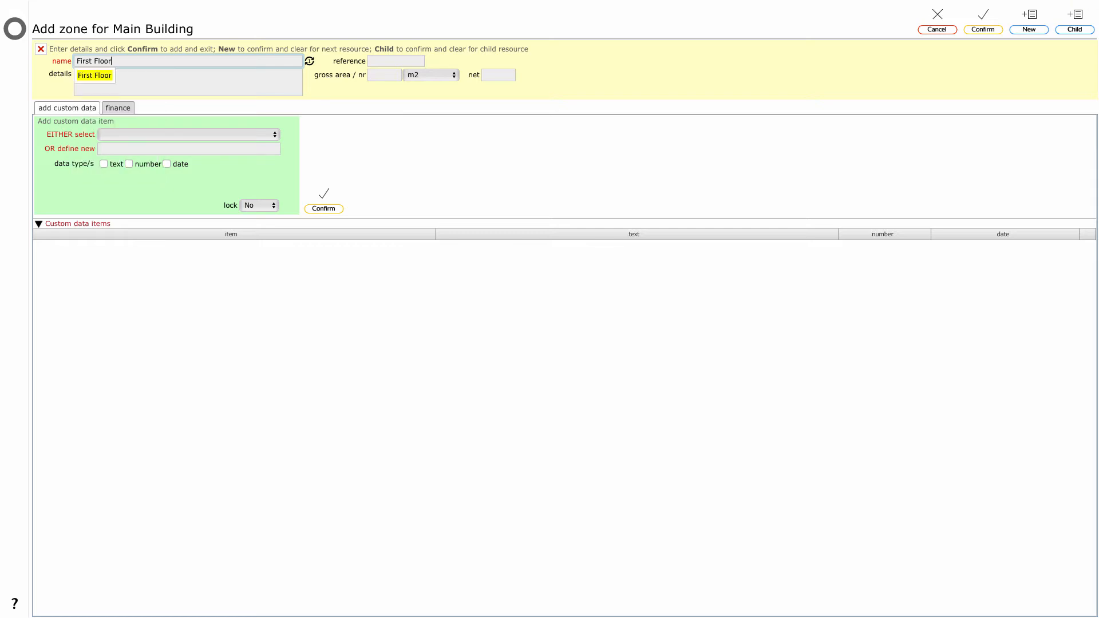
click(1029, 26)
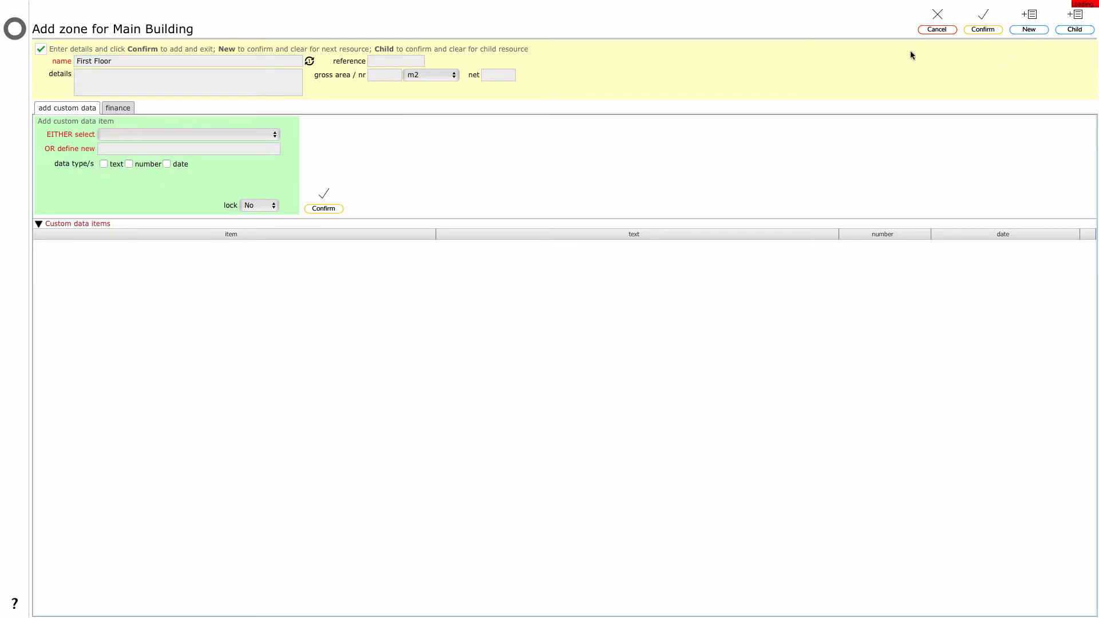
- Add a zone named "Second Floor" to Main Building and finish adding zones
click(121, 65)
text(Sec)
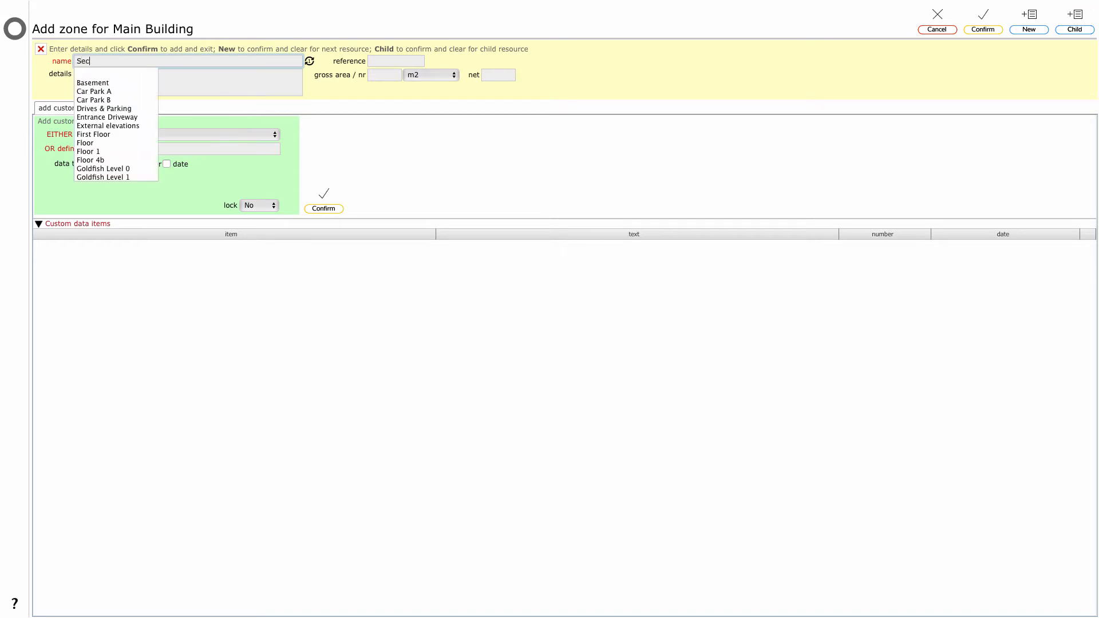
text(ond Floor)
click(983, 29)
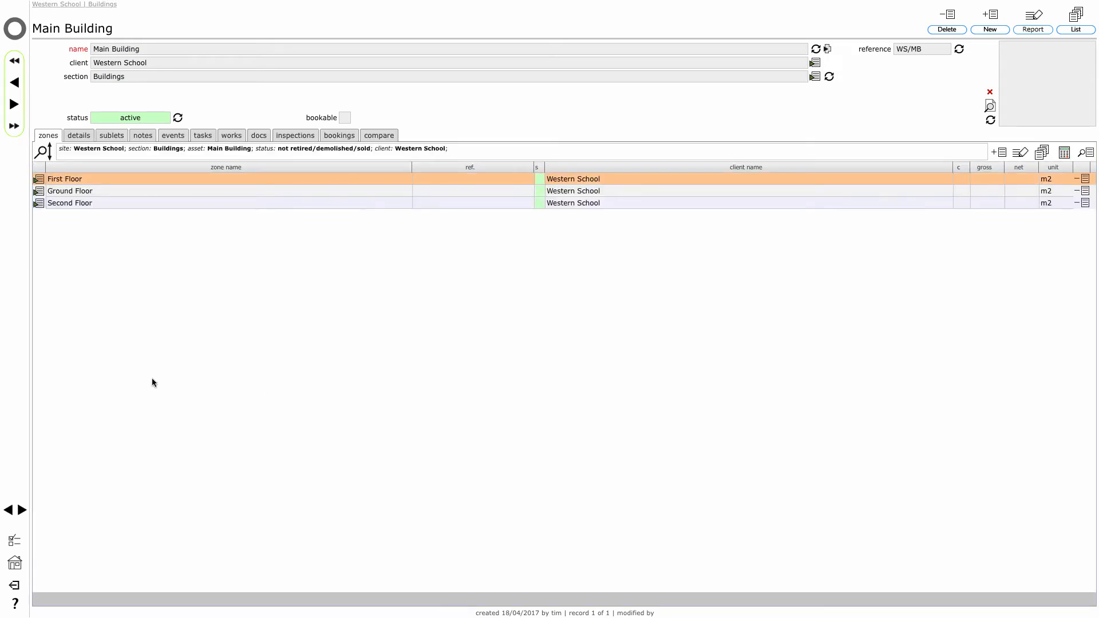
- Add an area named "Room 1" with reference 001 to Main Building's Ground Floor zone and continue to another area
click(40, 193)
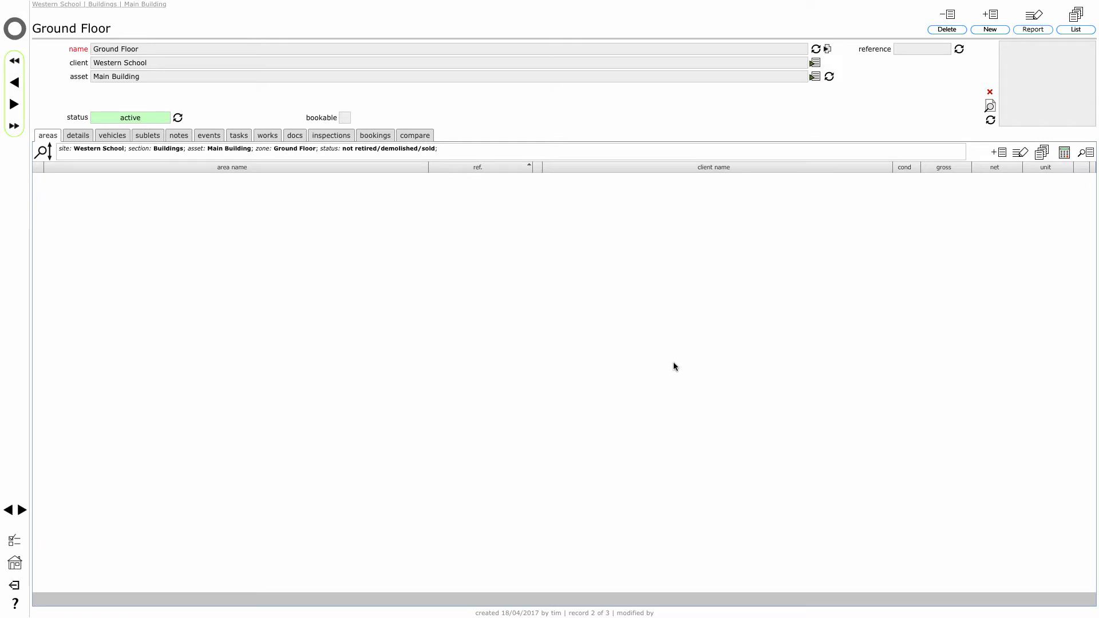
click(999, 152)
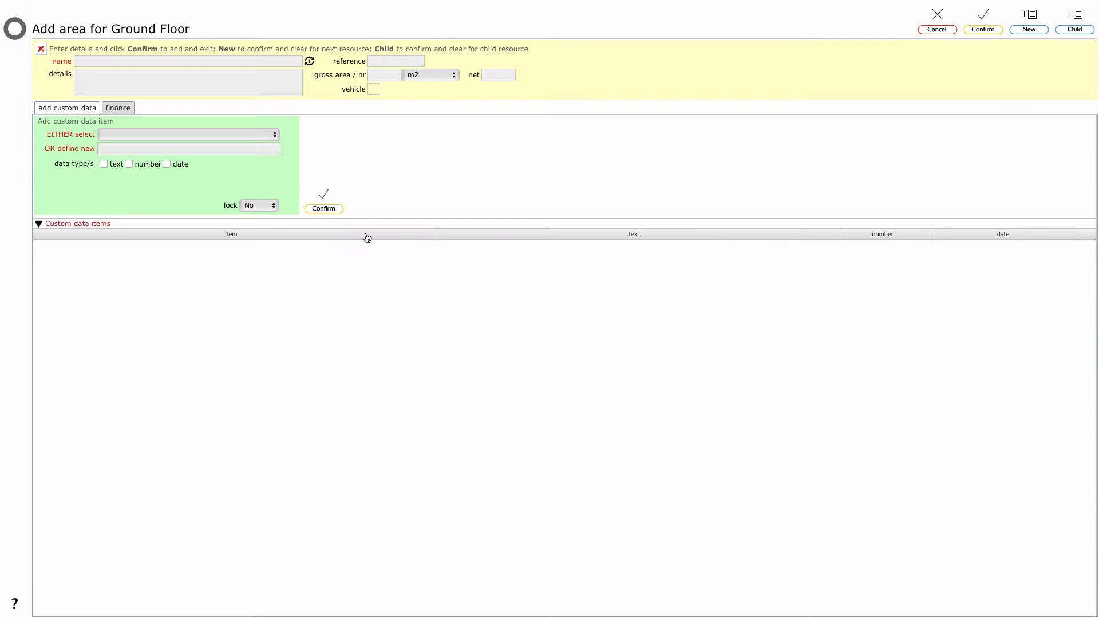
click(135, 59)
text(Room 1)
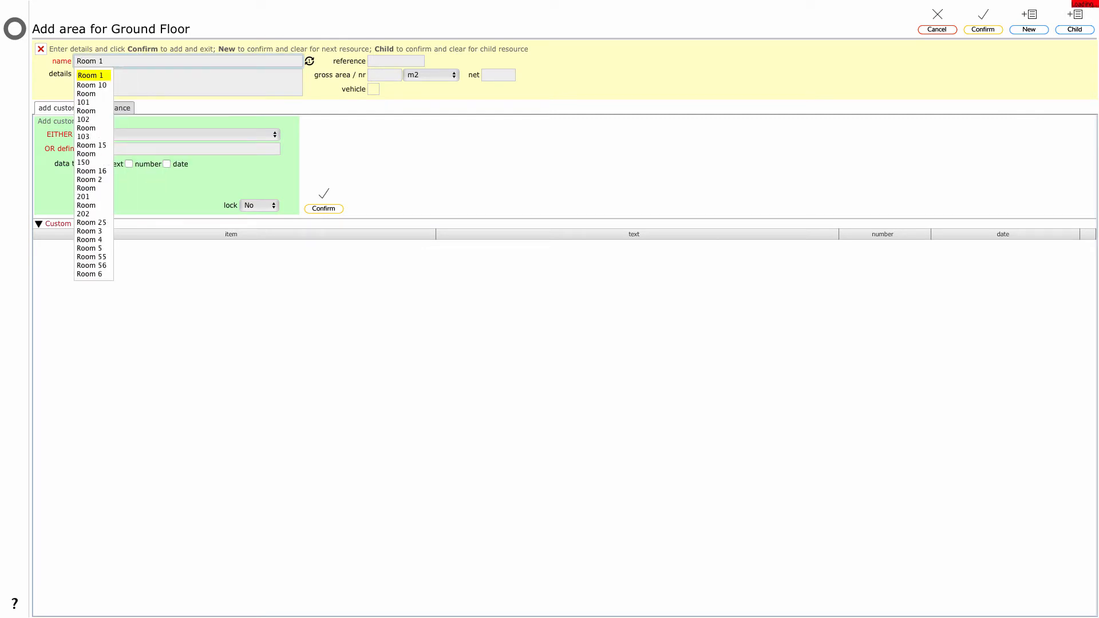
key(Tab)
text(001)
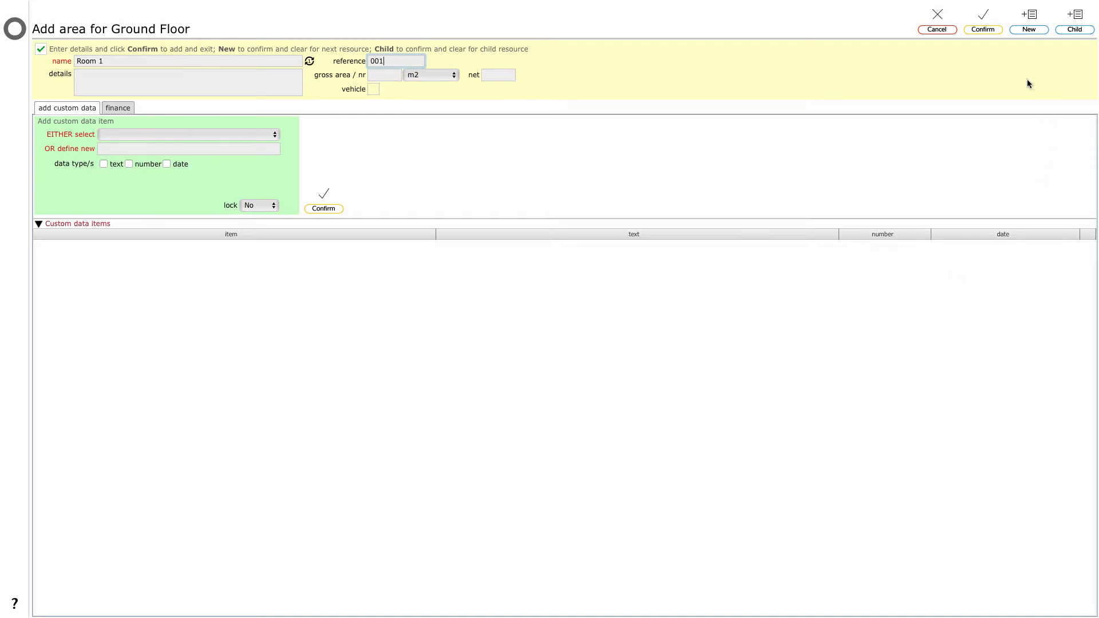
click(1018, 149)
click(1023, 31)
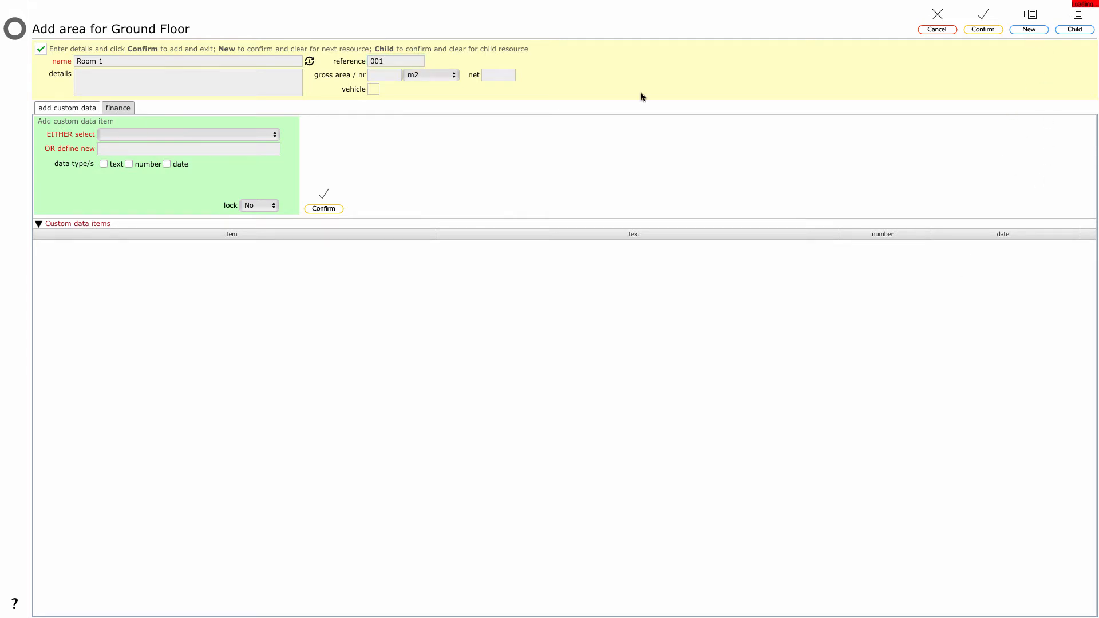
- Add an area named "Room 2" with reference 002 to the Ground Floor and finish adding areas
click(127, 61)
text(Room)
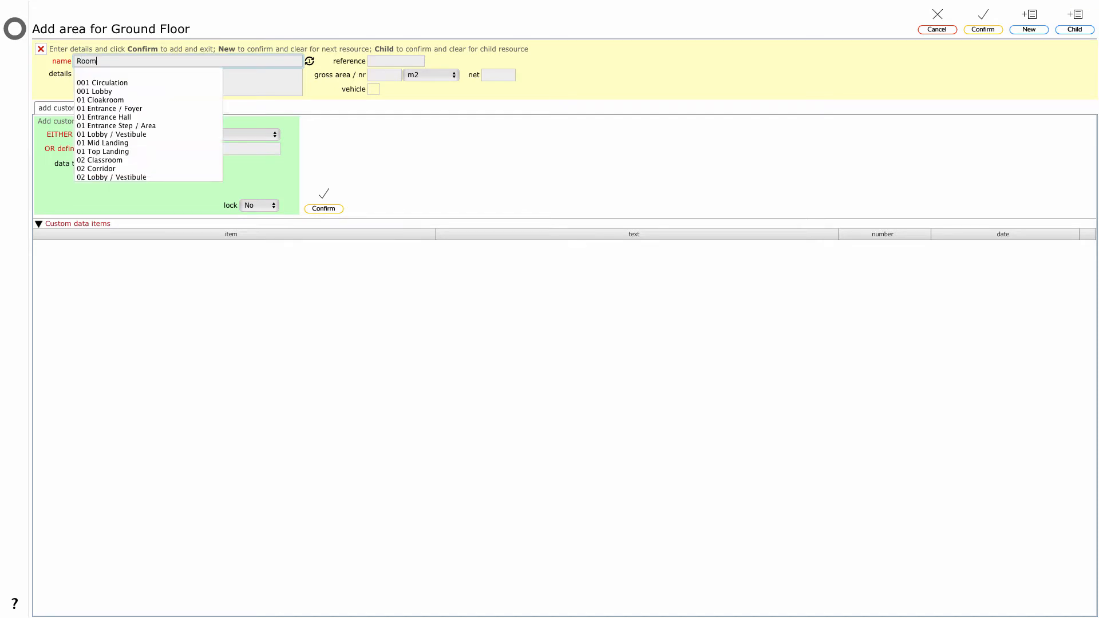
key(Tab)
text(002)
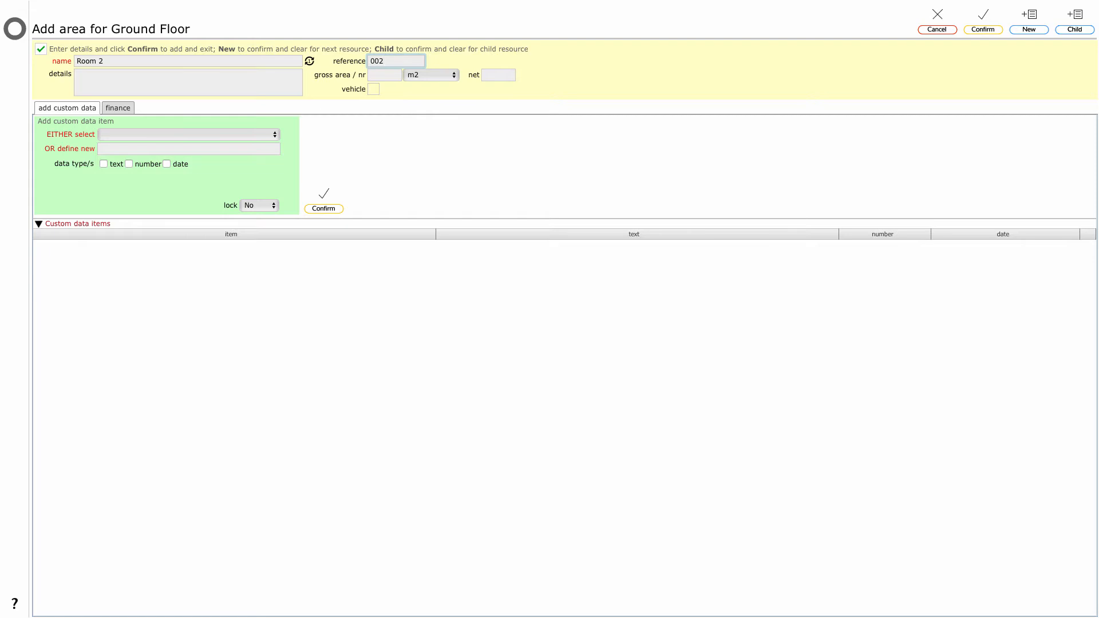
click(983, 29)
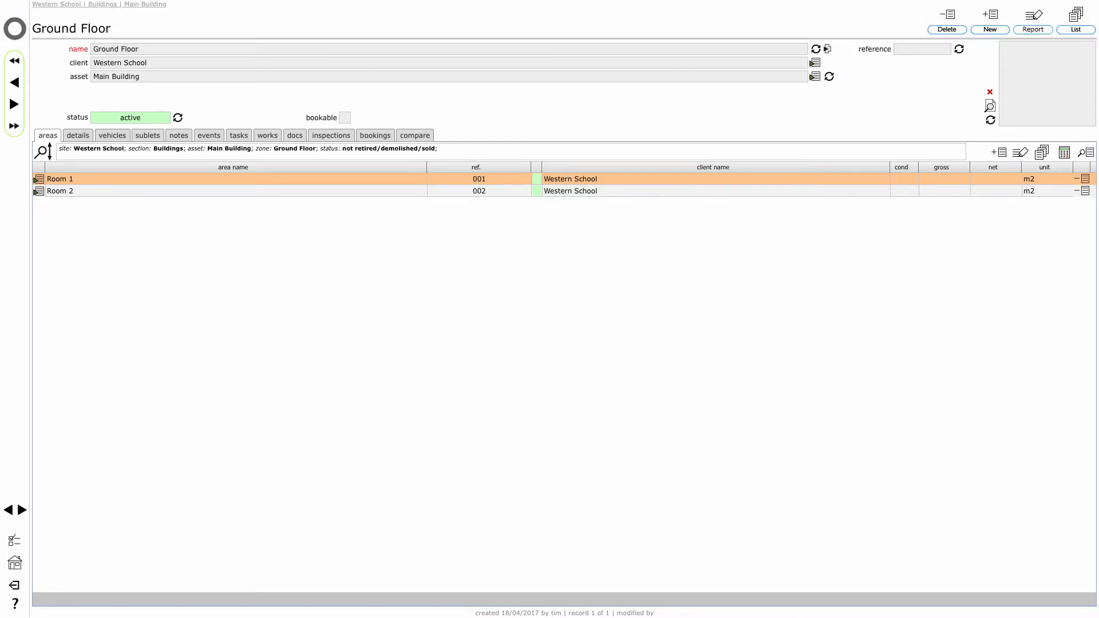
- Add an asset named "Music Block" with reference WS/MB to the Buildings section and continue to a child zone
click(103, 5)
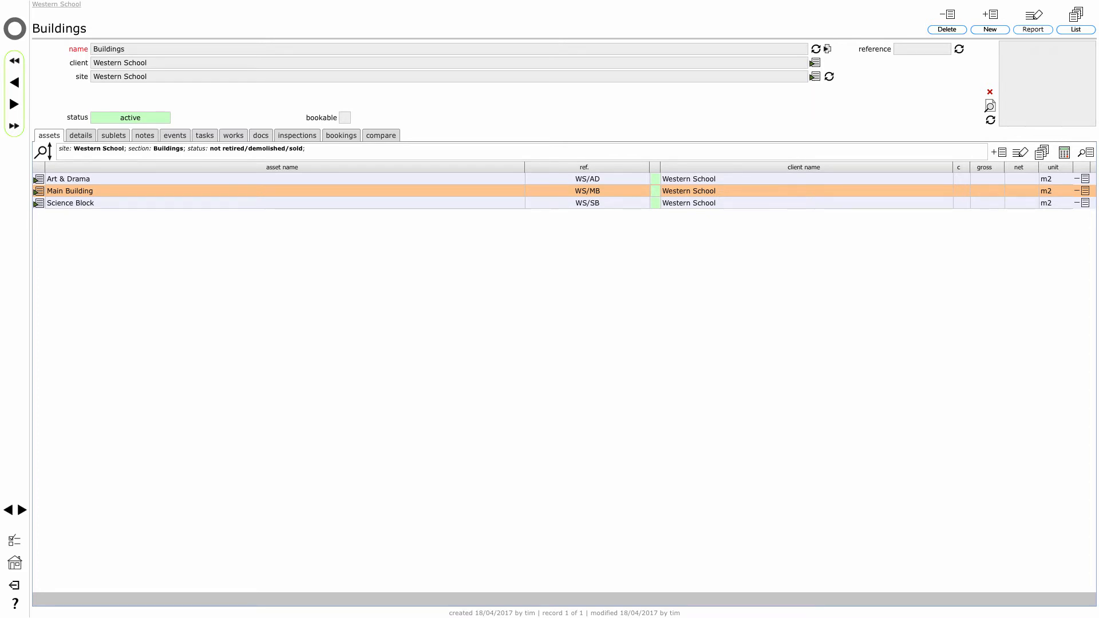
click(999, 152)
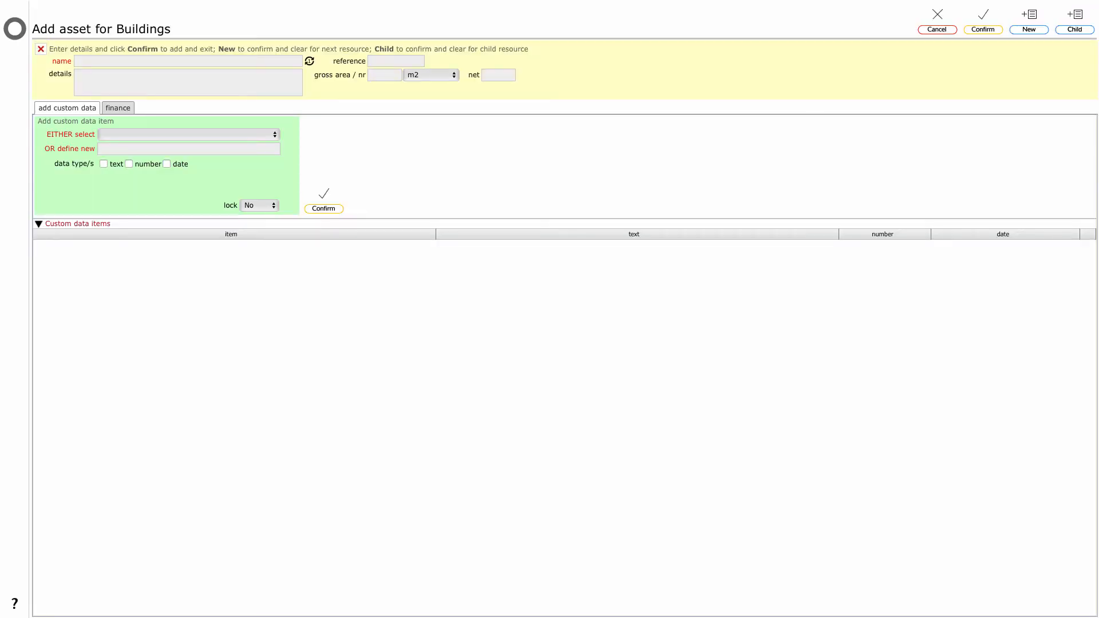
click(188, 61)
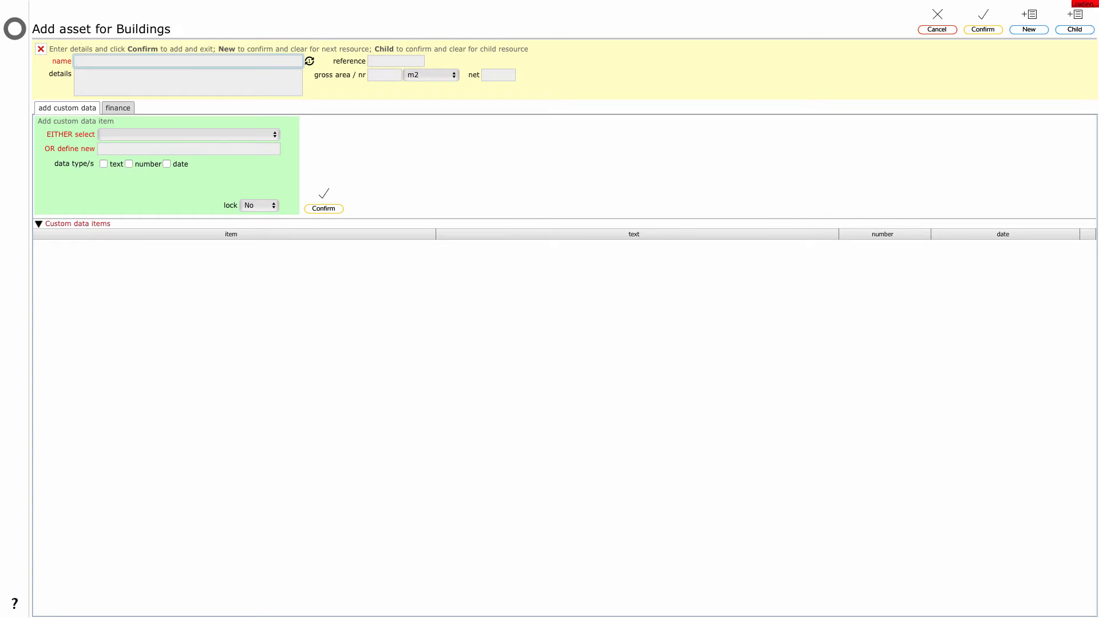
text(Music Block)
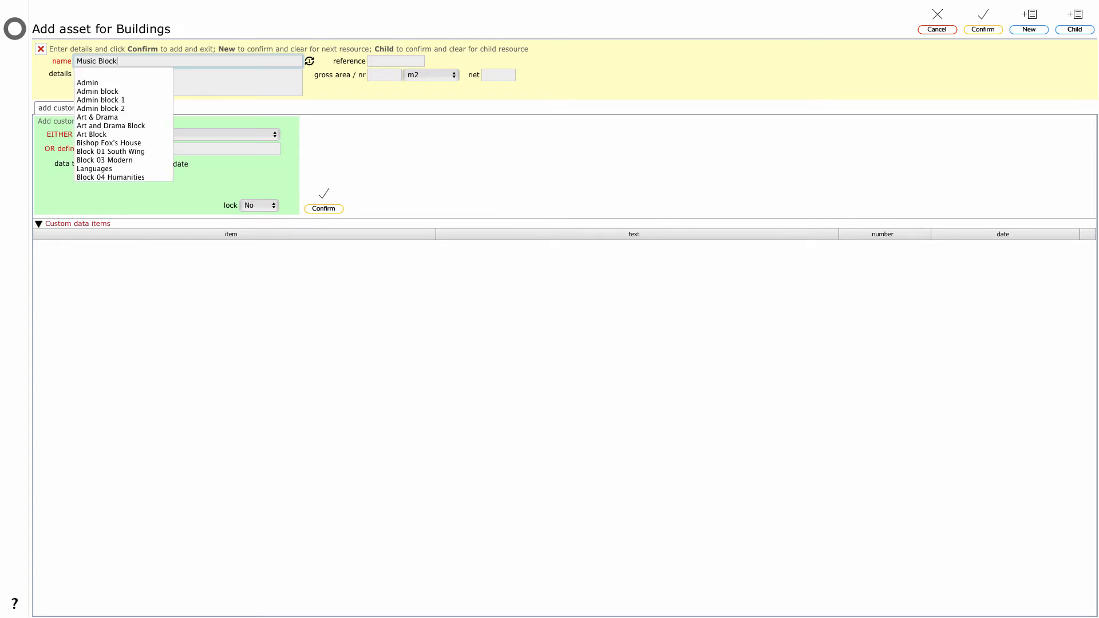
key(Tab)
text(W)
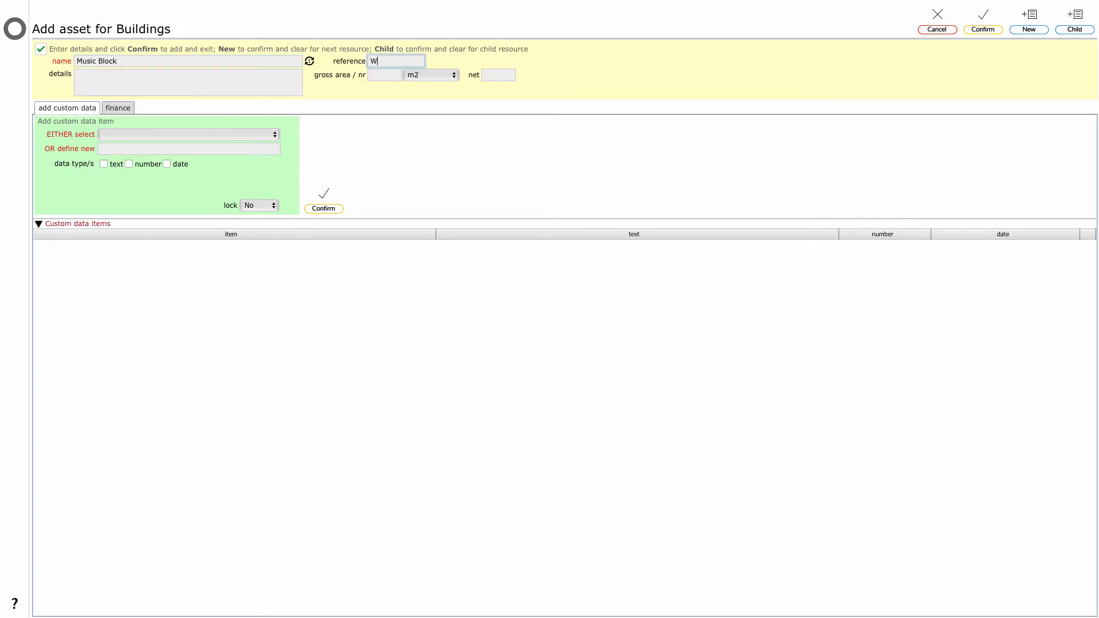
text(S/MB)
click(987, 357)
click(1075, 29)
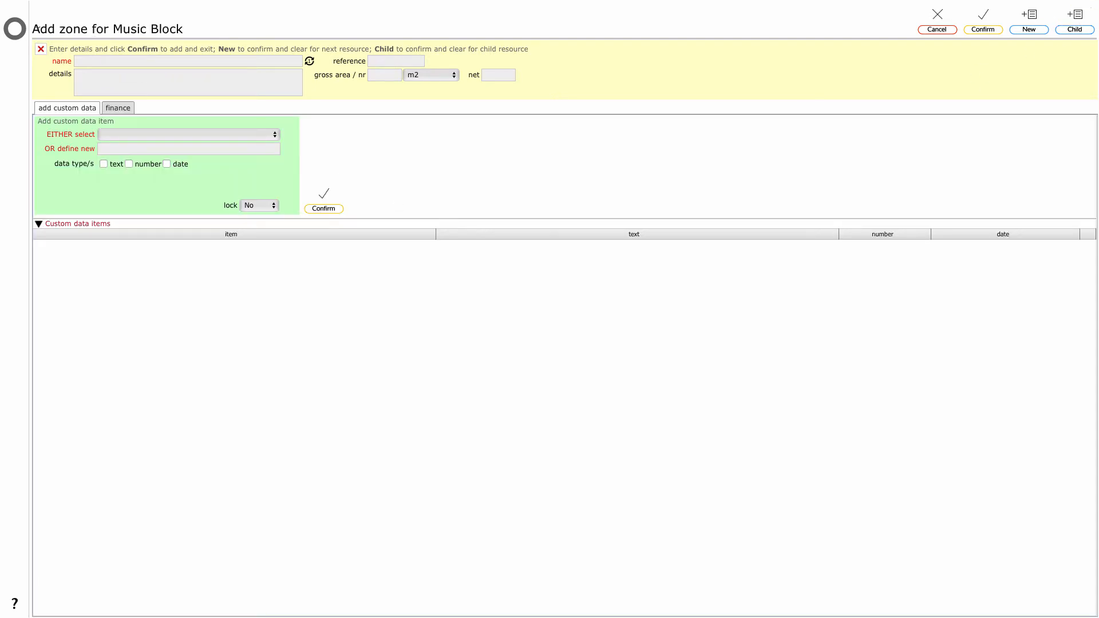
- Add a zone named "Ground Floor" to Music Block and continue to a child area
click(93, 60)
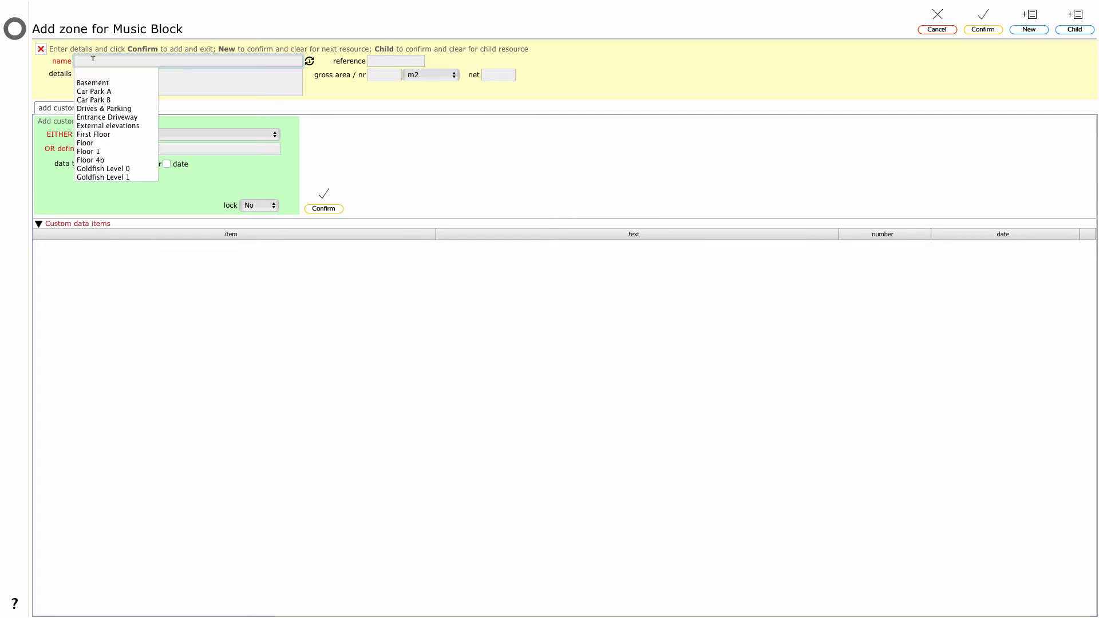
text(Groudn Floor)
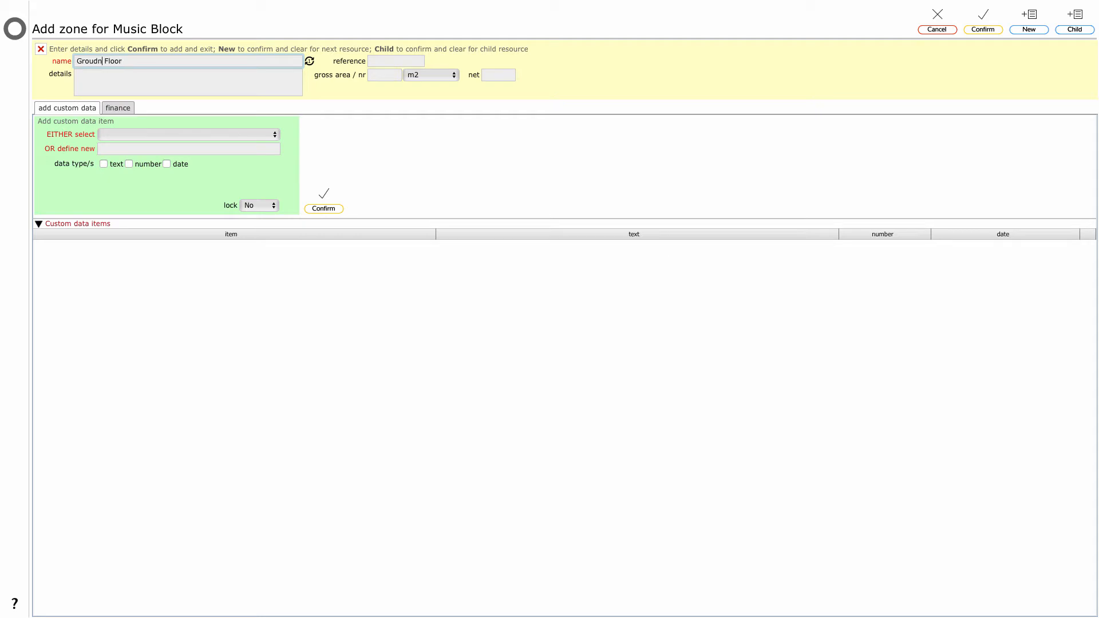
key(BackSpace)
key(BackSpace)
key(BackSpace)
key(BackSpace)
key(BackSpace)
key(BackSpace)
key(BackSpace)
key(BackSpace)
text(nd Floor)
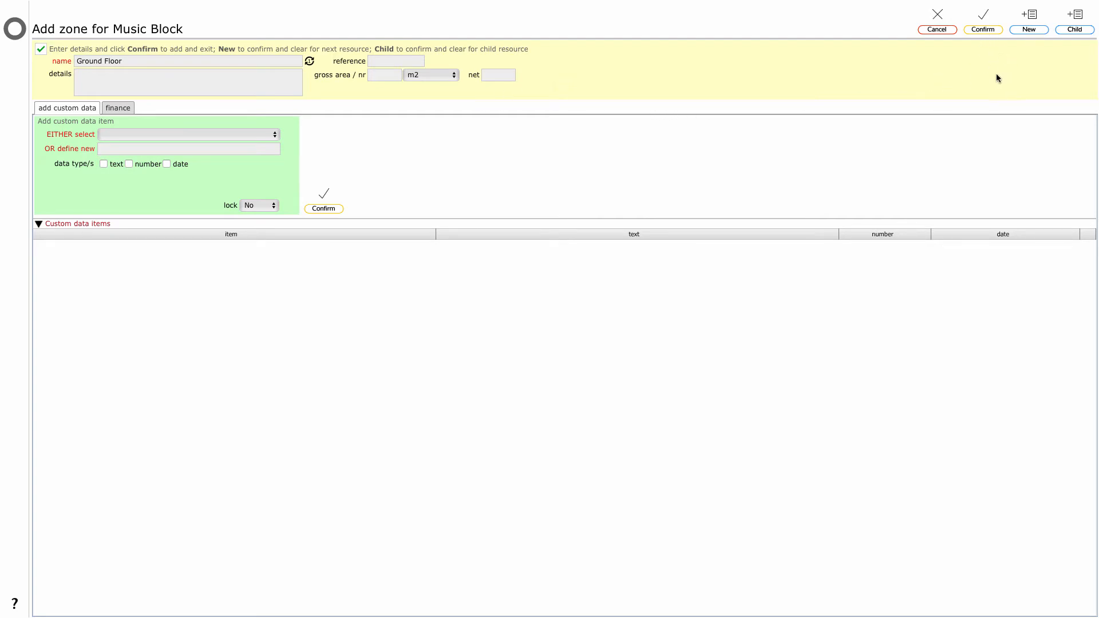
click(1075, 29)
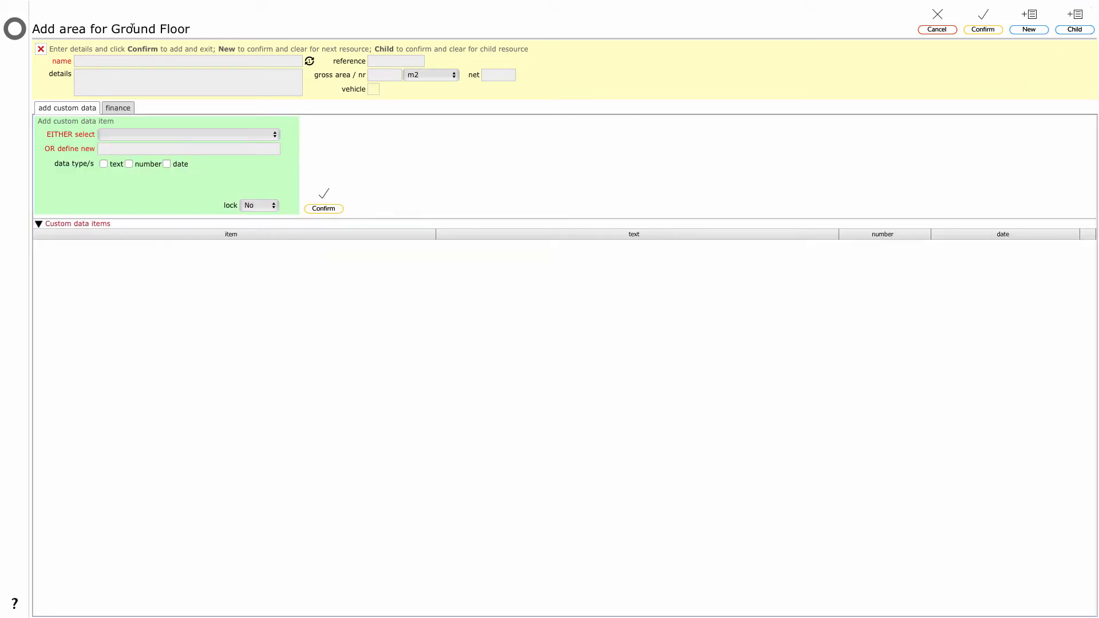
- Add an area named "Room 1" with reference 001 to Music Block's Ground Floor and continue to another area
click(94, 59)
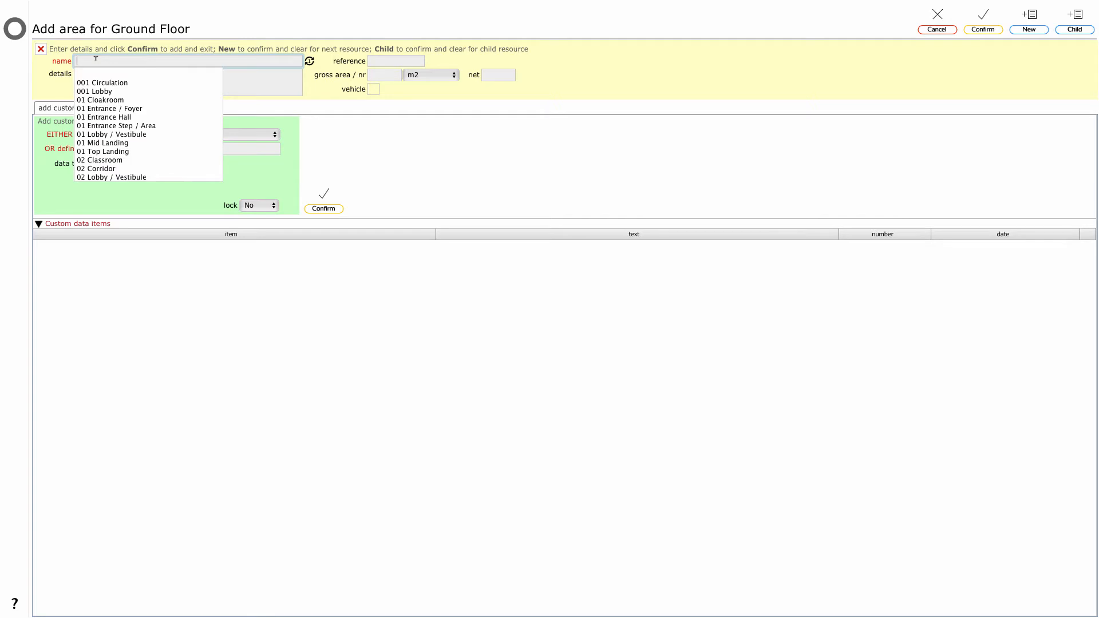
text(Room 1)
key(Tab)
text(001)
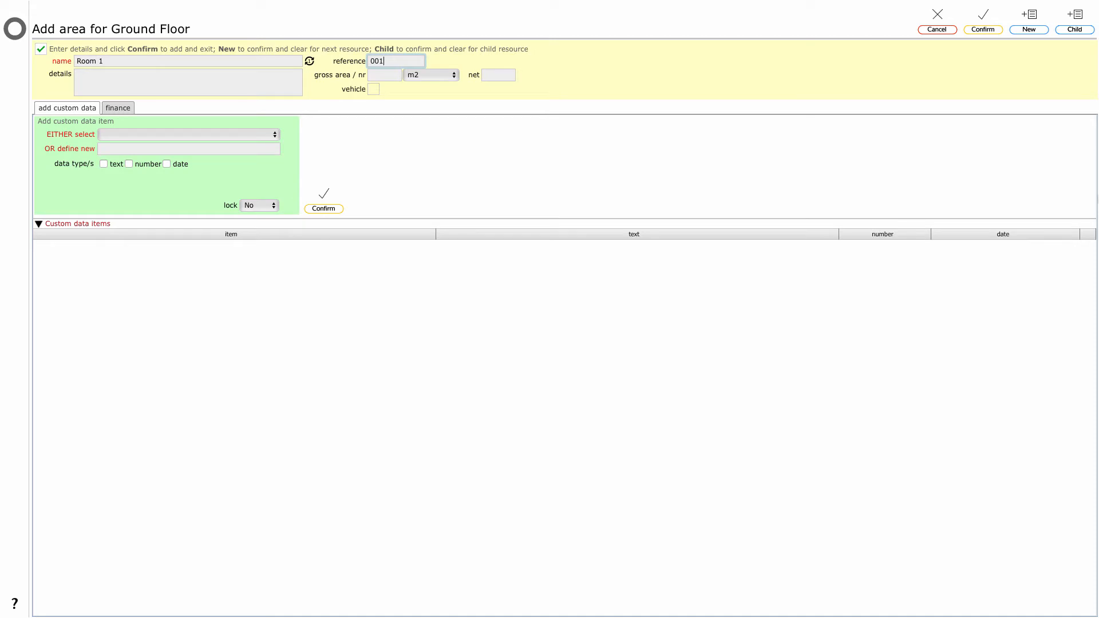
click(1036, 32)
- Add an area named "Room 2" with reference 002 to Music Block's Ground Floor and continue to a child item
click(90, 61)
text(Room )
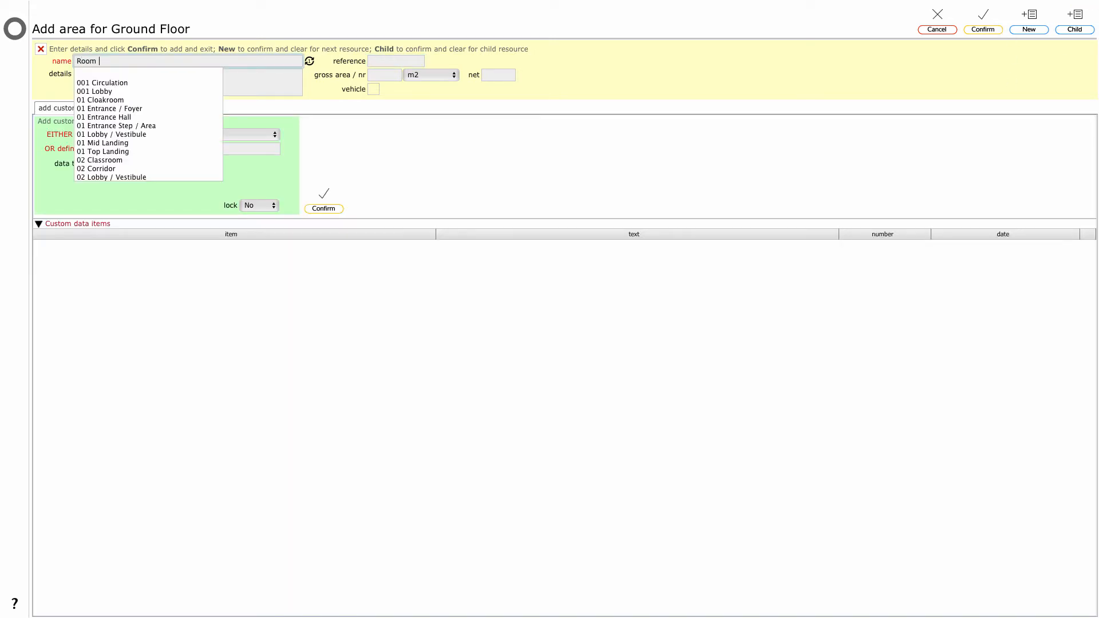
text(2)
key(Tab)
text(002)
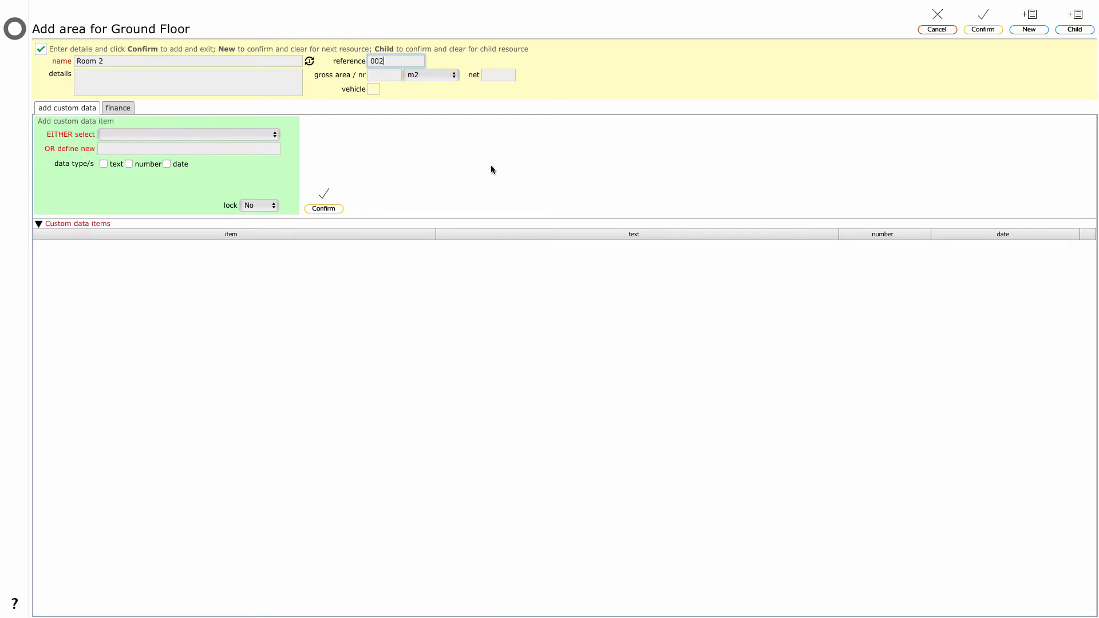
click(1071, 30)
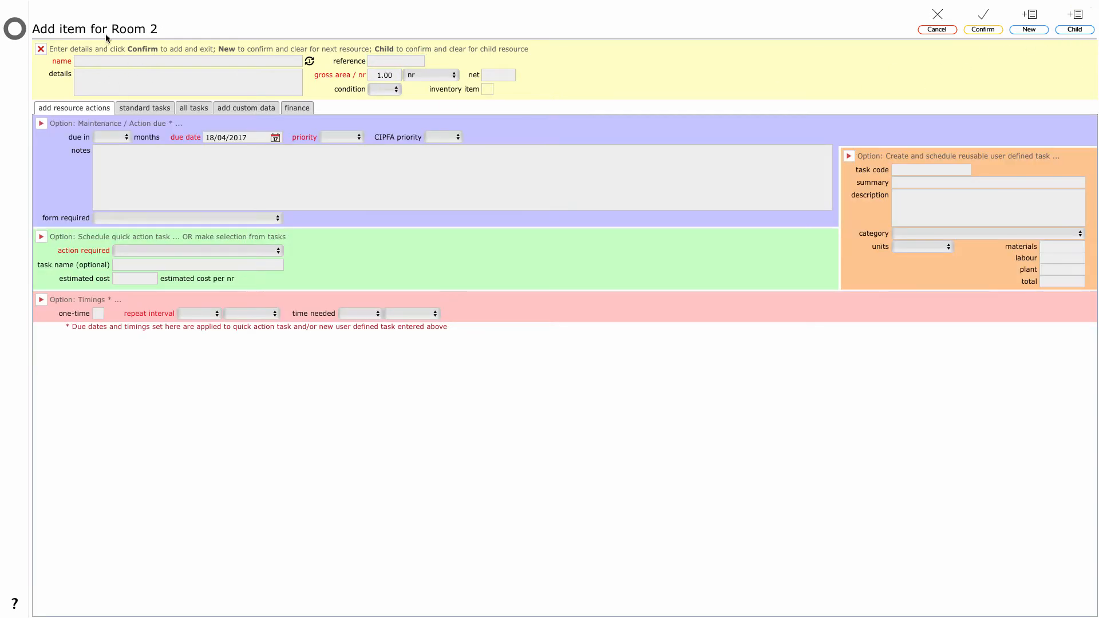
- Add an item named "Piano" to Room 2 and leave the child component form without adding a component
click(103, 61)
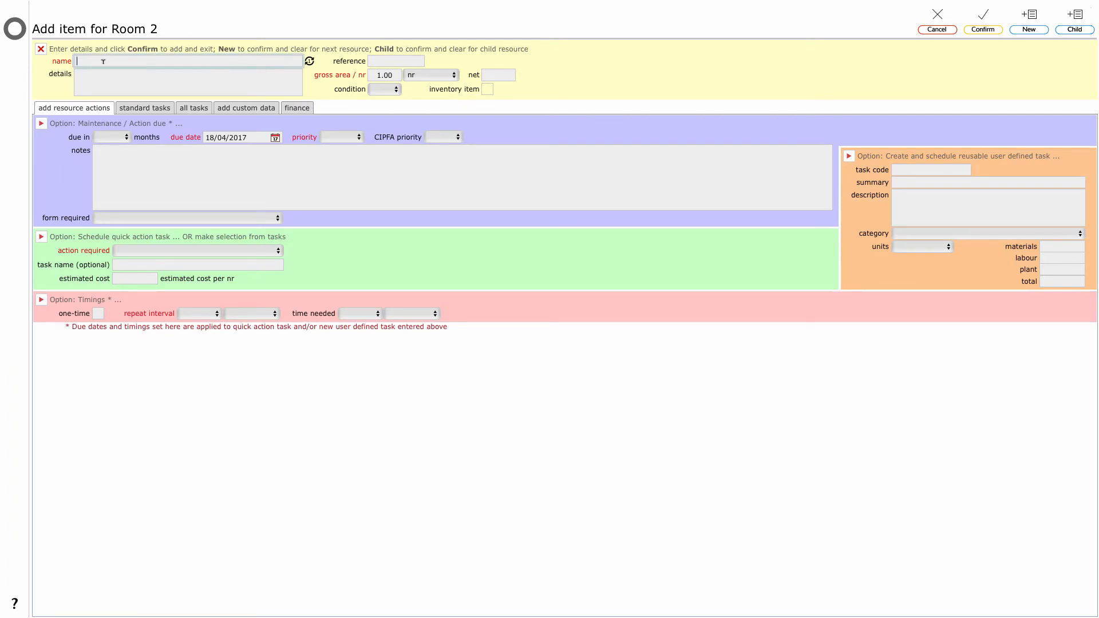
text(Piano)
key(Tab)
click(1074, 29)
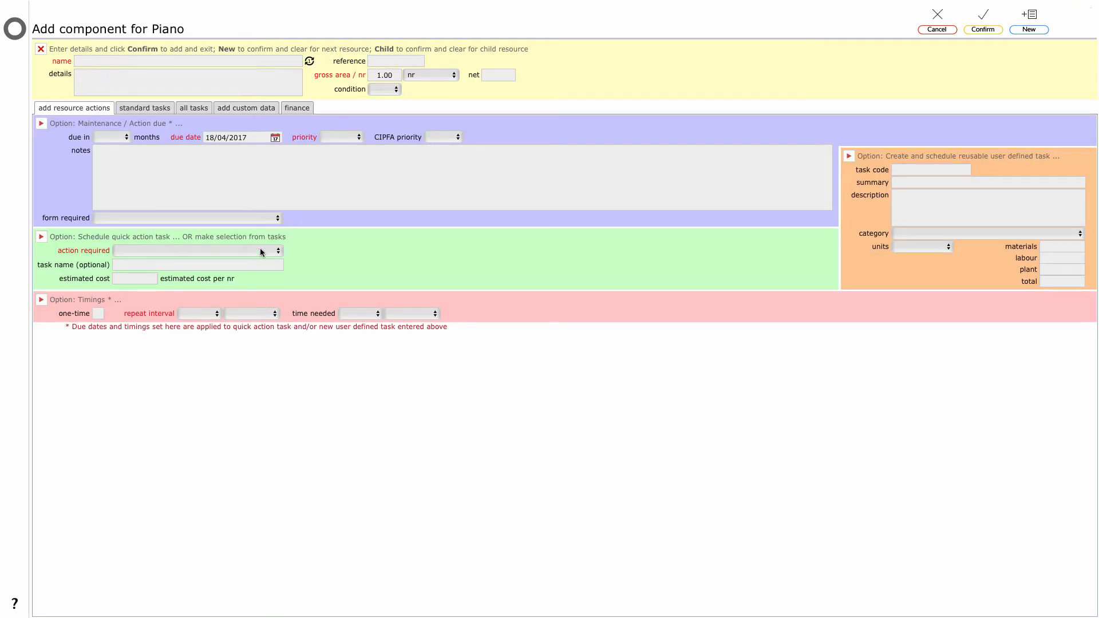
click(938, 29)
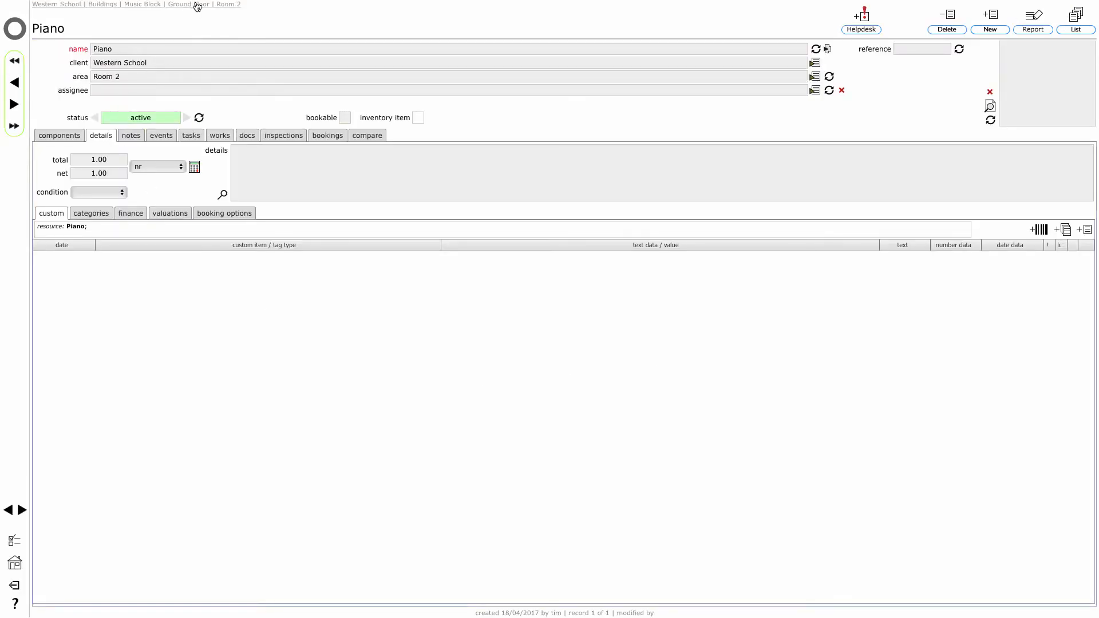
- Go up to the Music Block asset and drill down through Ground Floor and Room 2 to the Piano item
click(138, 6)
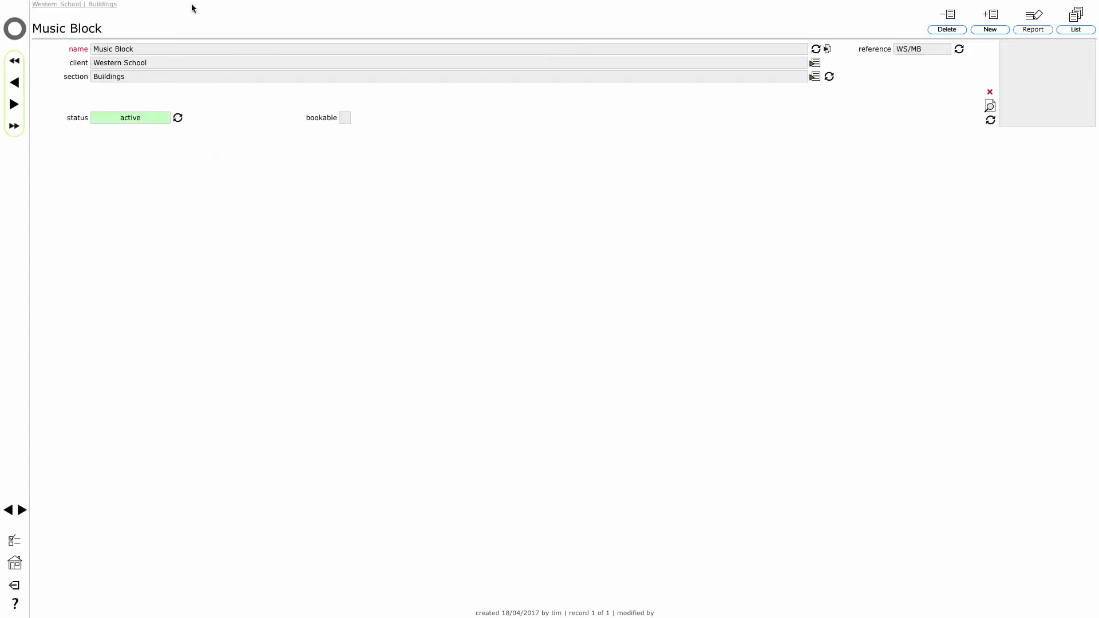
click(39, 179)
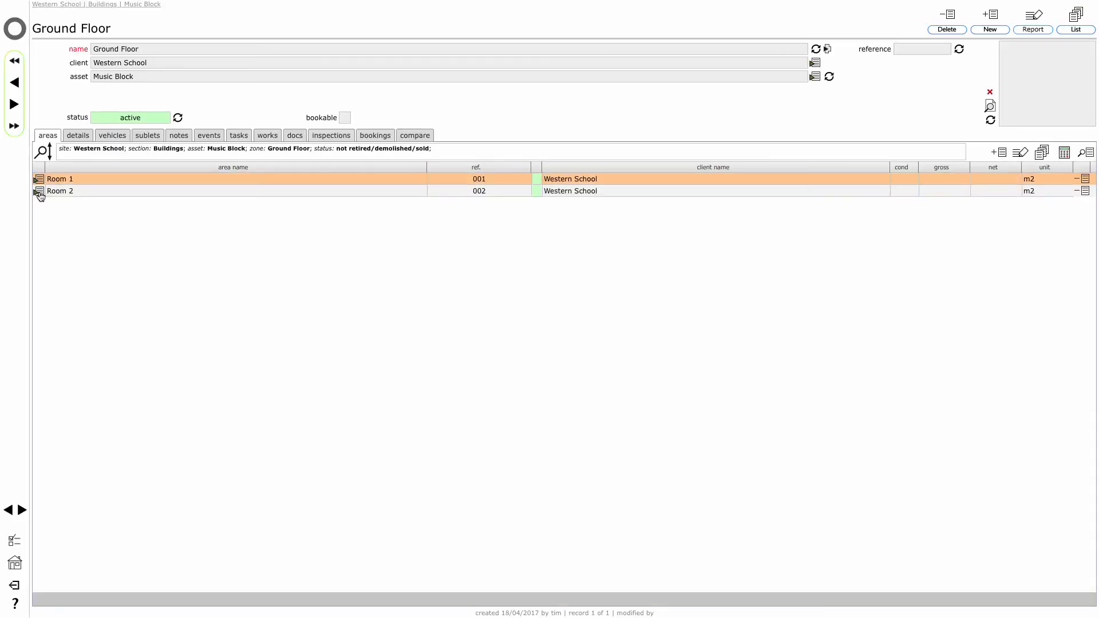
click(39, 192)
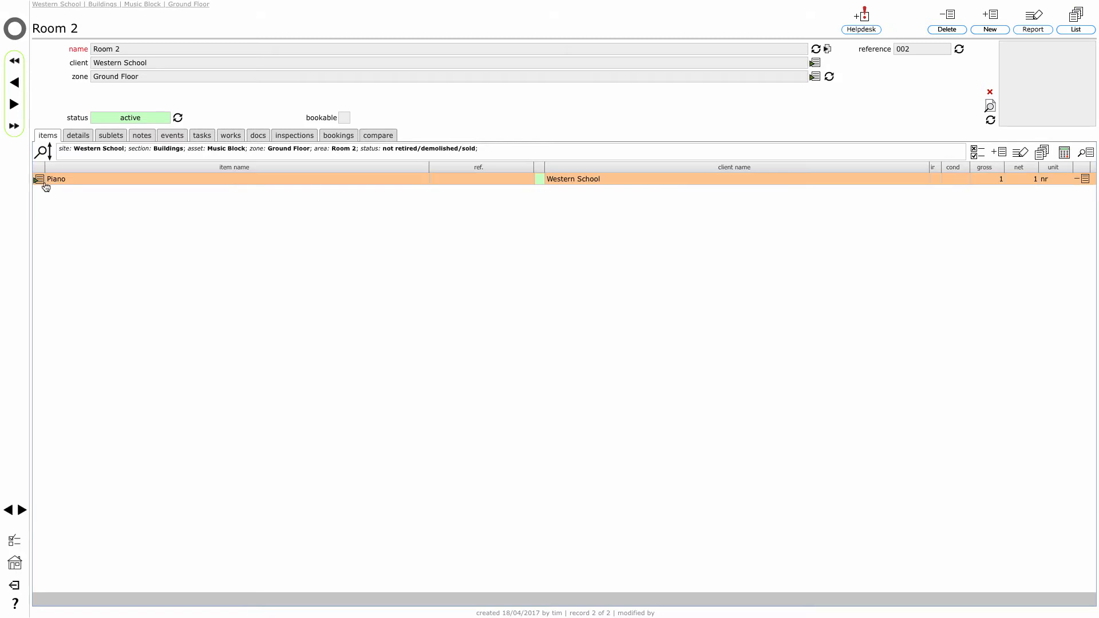
click(39, 179)
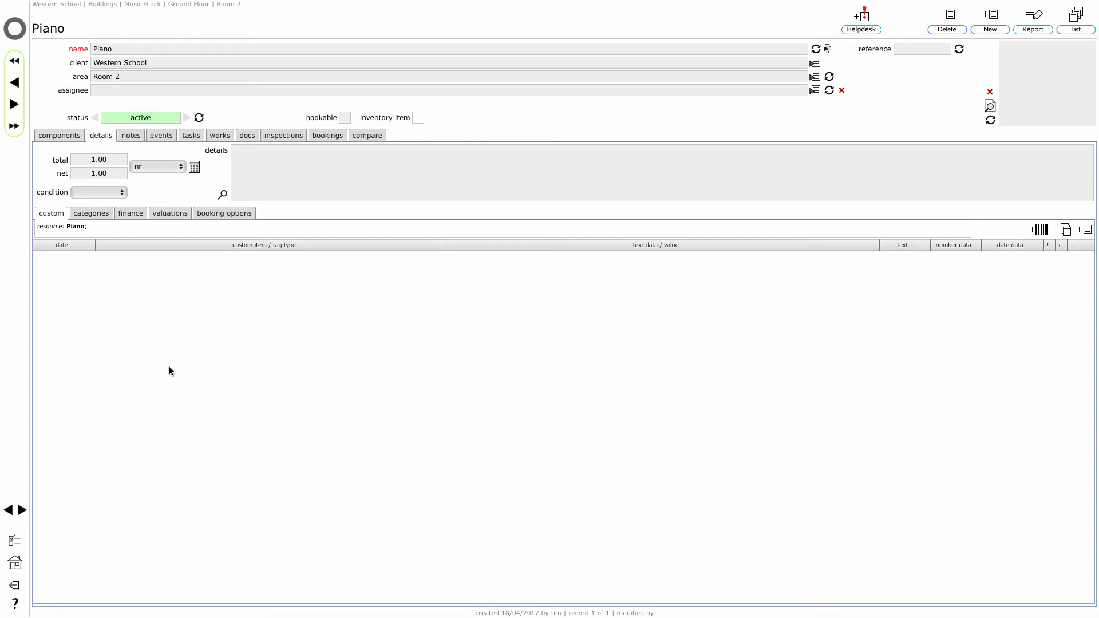
- Enter "Grand piano" as the details of the Piano item
click(278, 160)
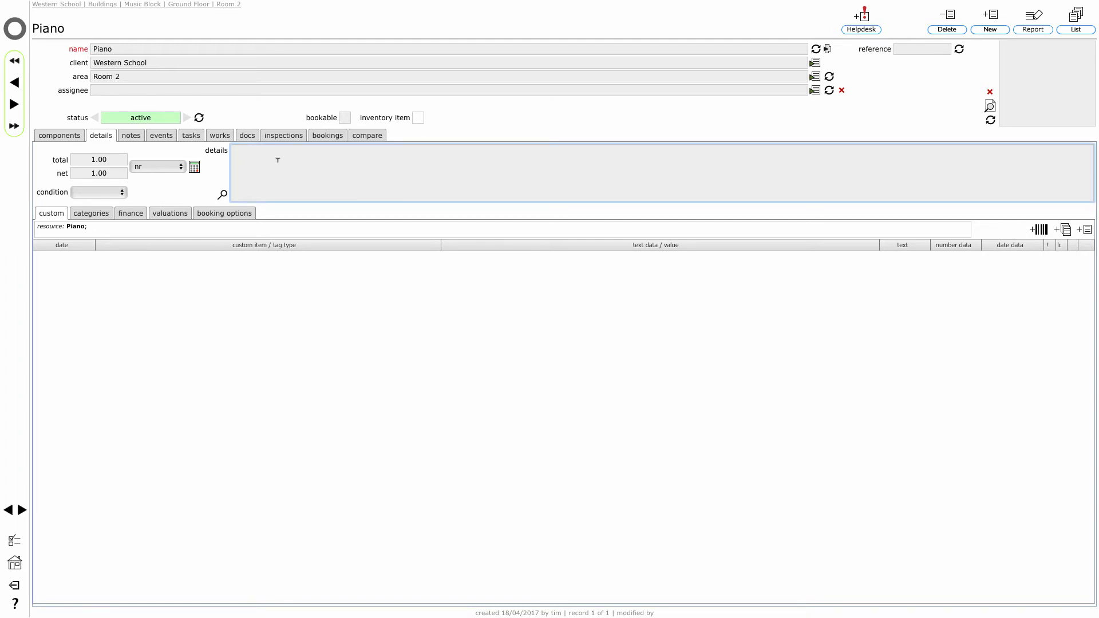
text(Grand piano)
click(343, 334)
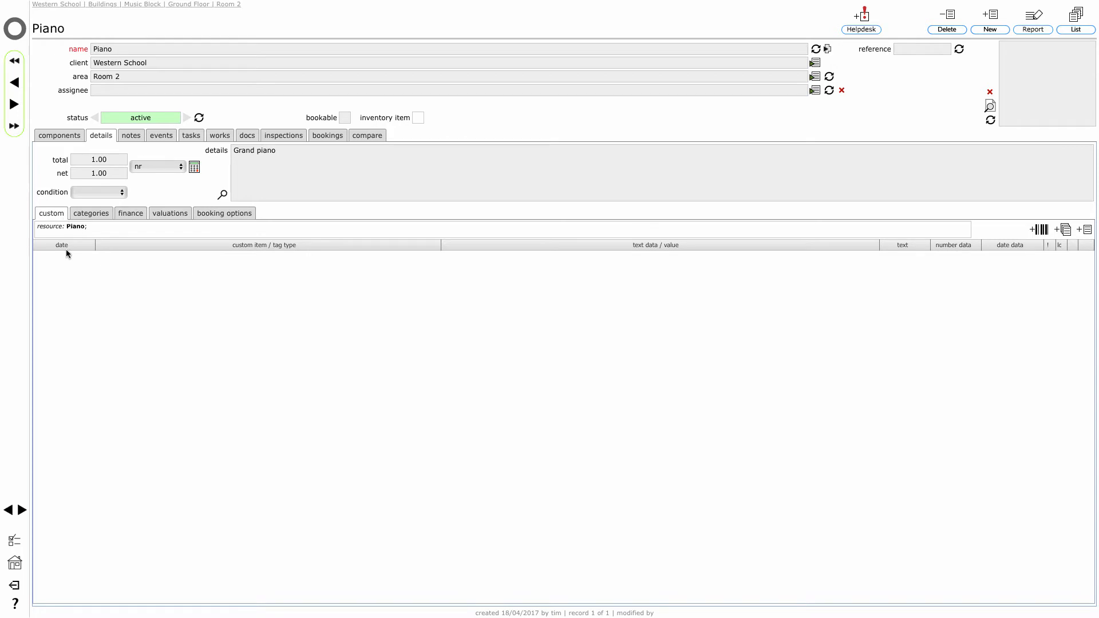
- Add a Manufacturer custom data entry with the value "Yamaha" to the Piano item
click(1087, 230)
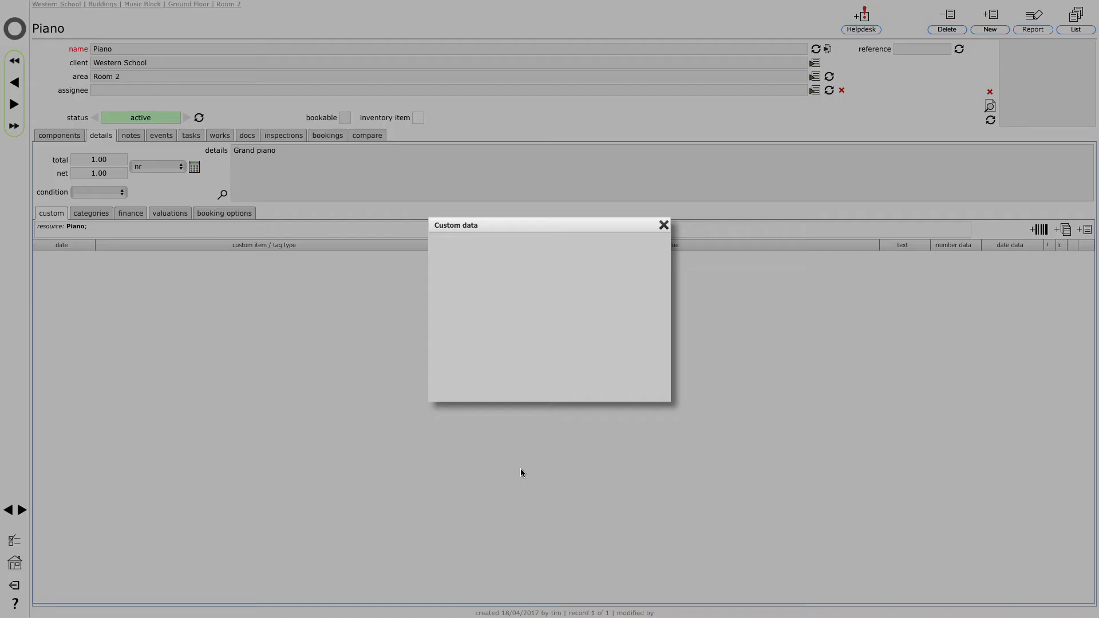
click(521, 256)
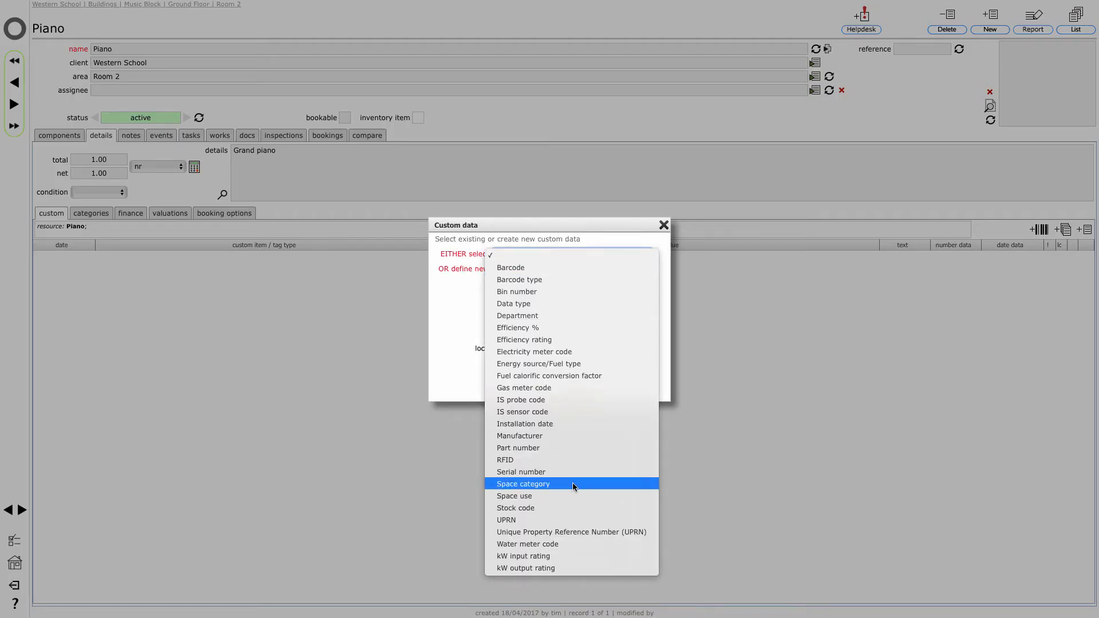
click(582, 436)
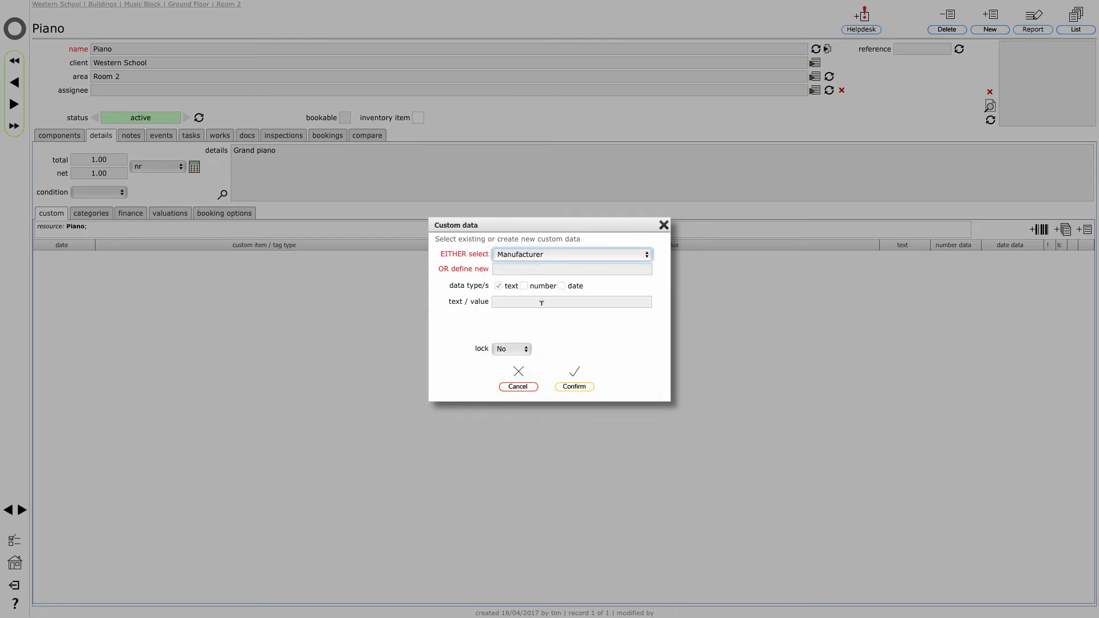
click(525, 300)
text(Yamaha)
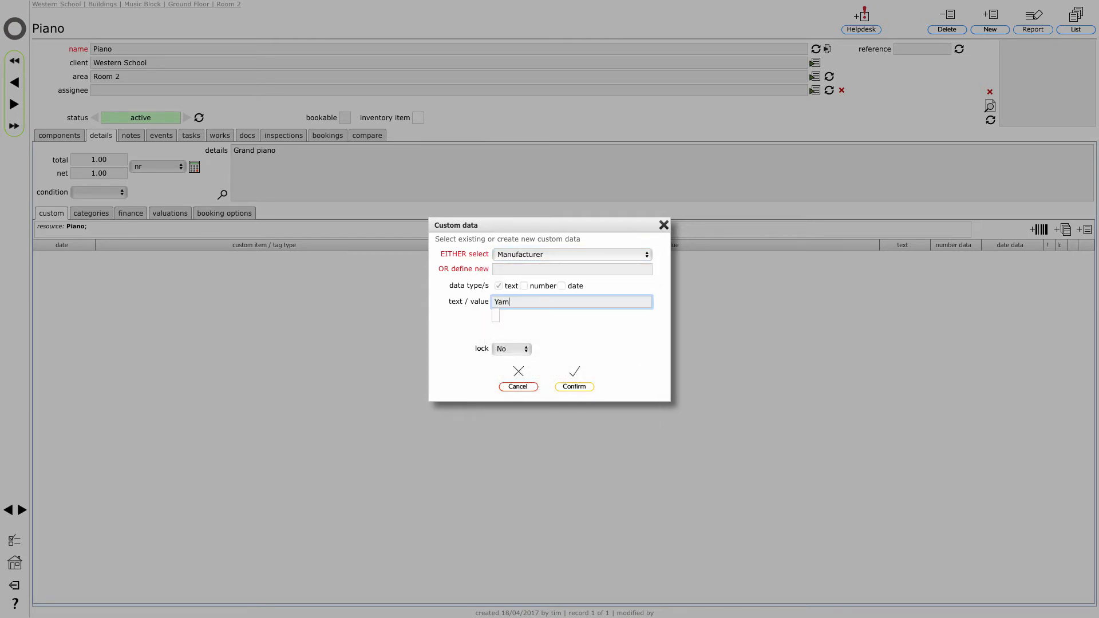
click(574, 376)
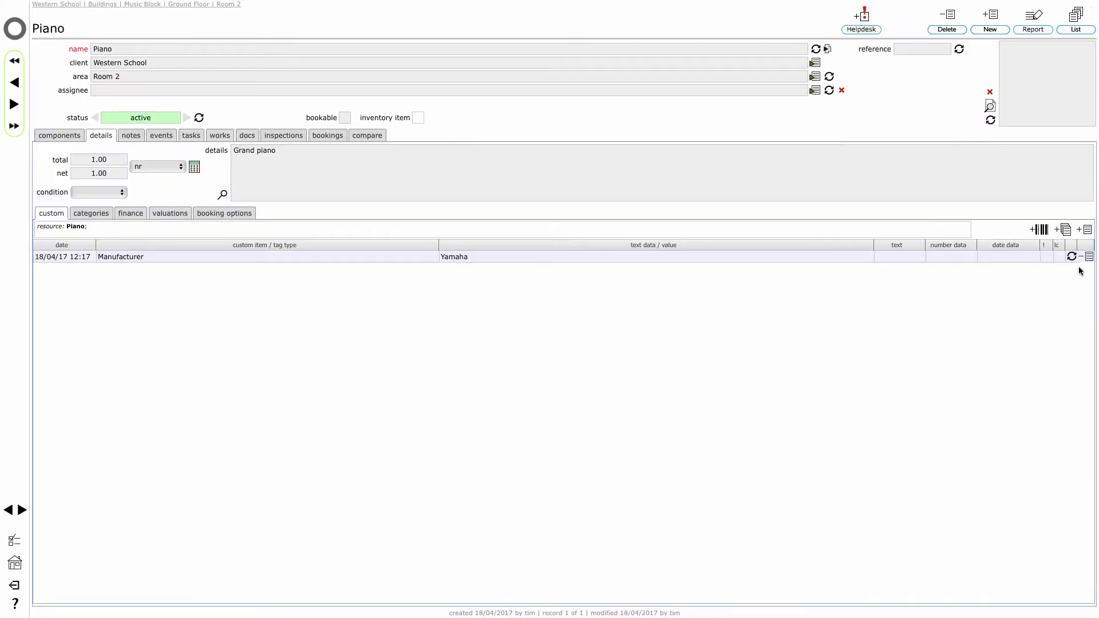
click(1084, 229)
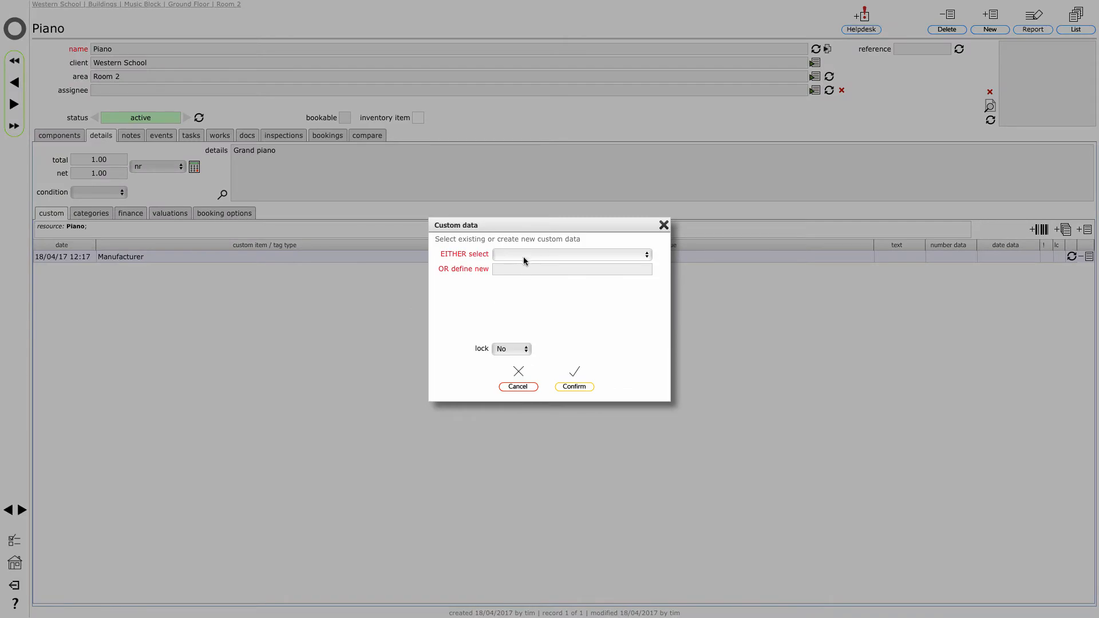
click(528, 255)
click(561, 470)
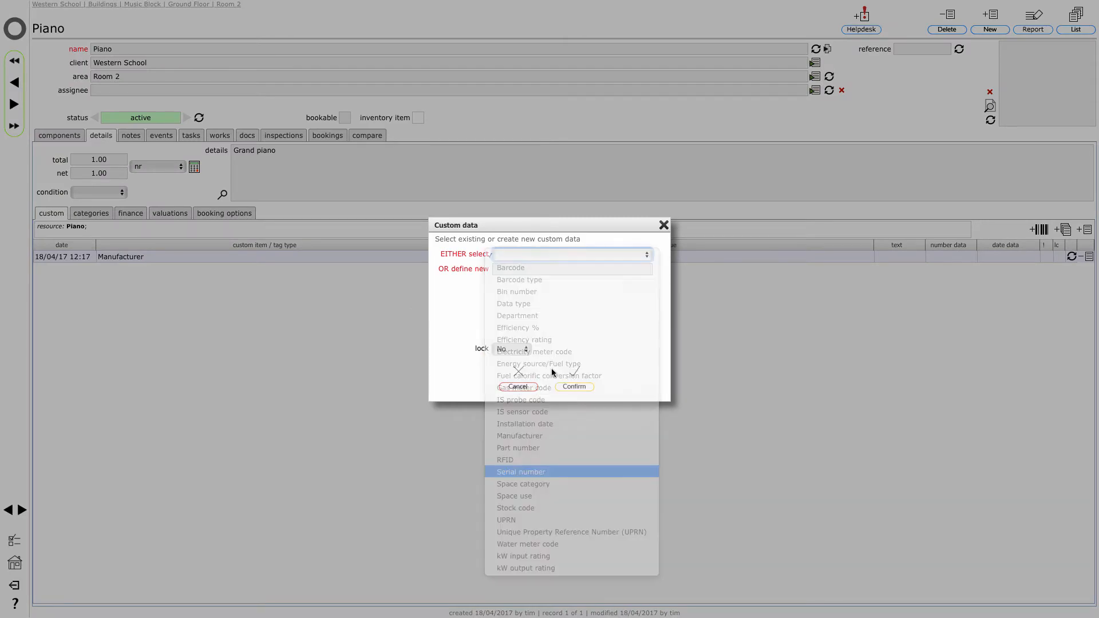
click(516, 301)
text(1)
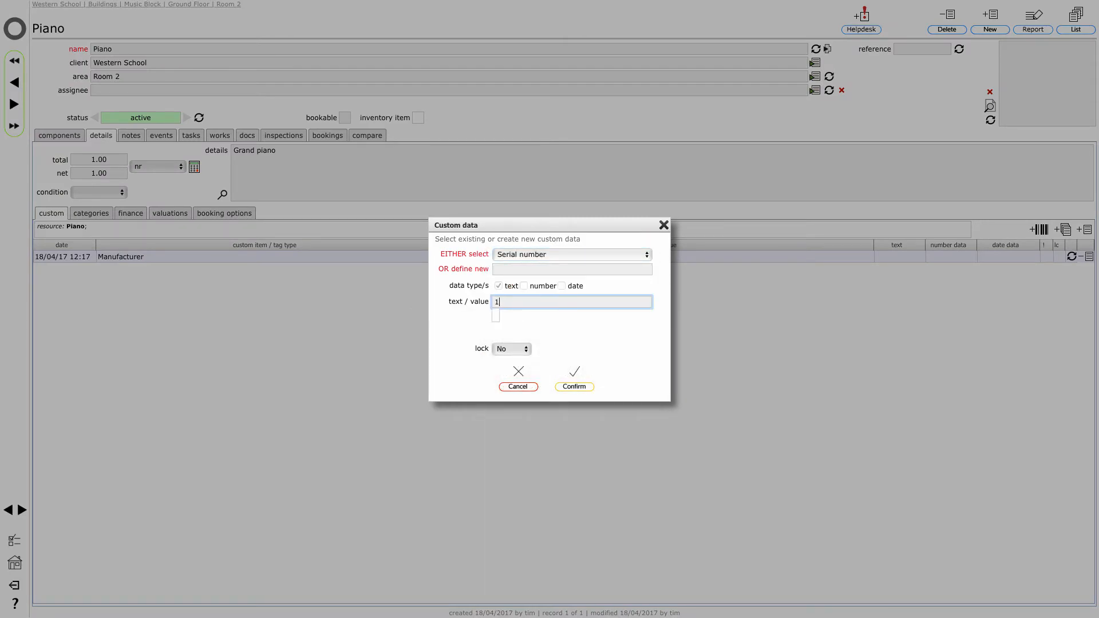
text(000067856)
click(590, 388)
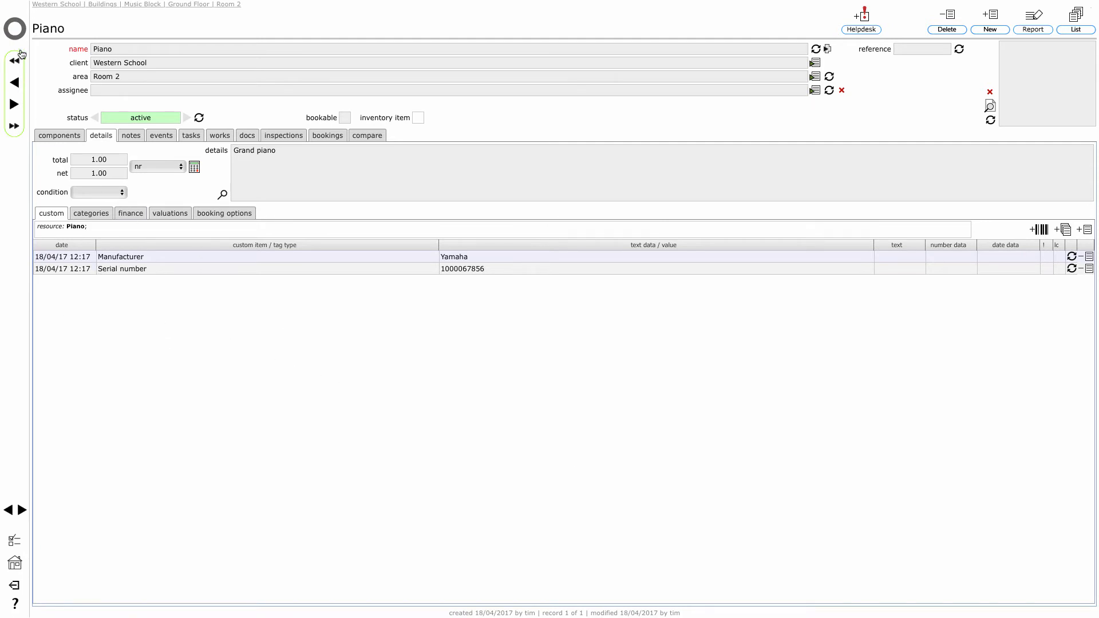
- Return to the home screen and search the sites for "room 1"
click(15, 28)
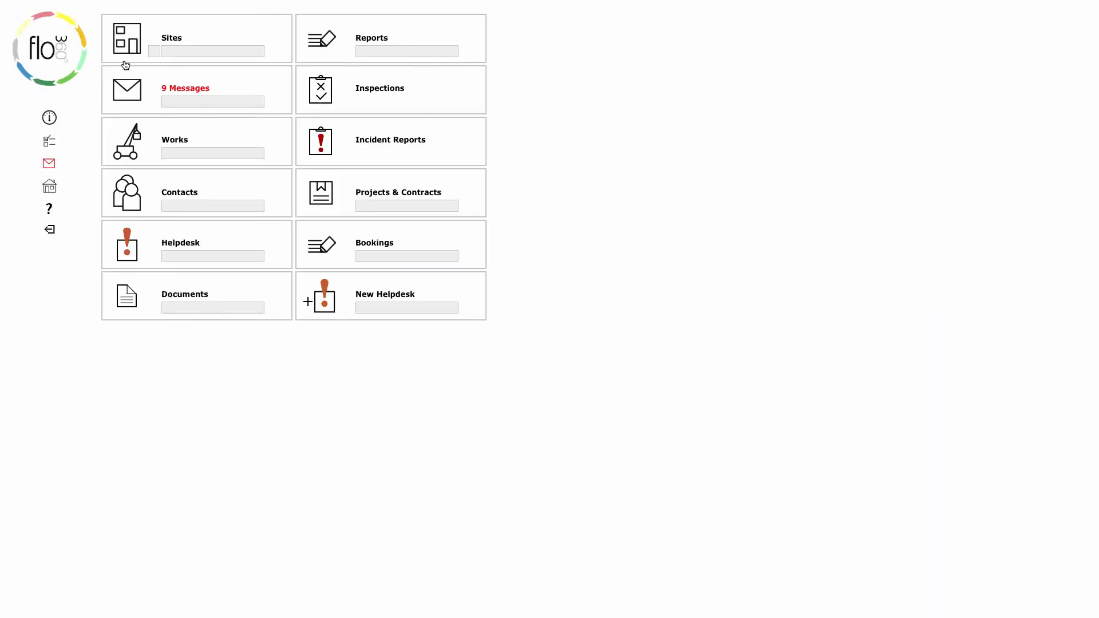
click(212, 49)
text(room)
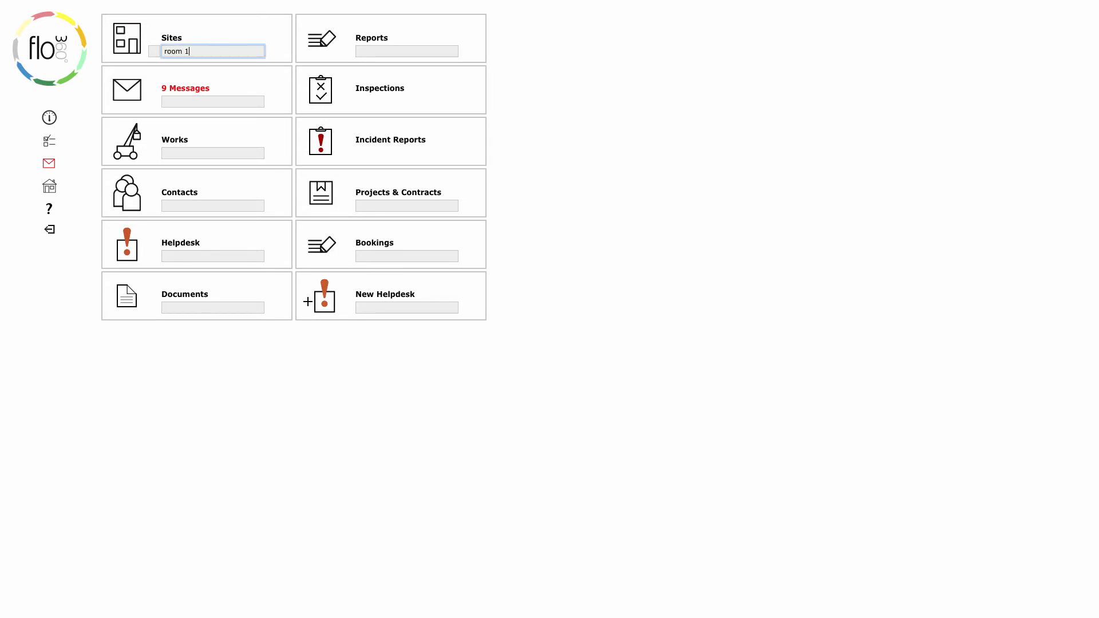
text( 1)
key(Return)
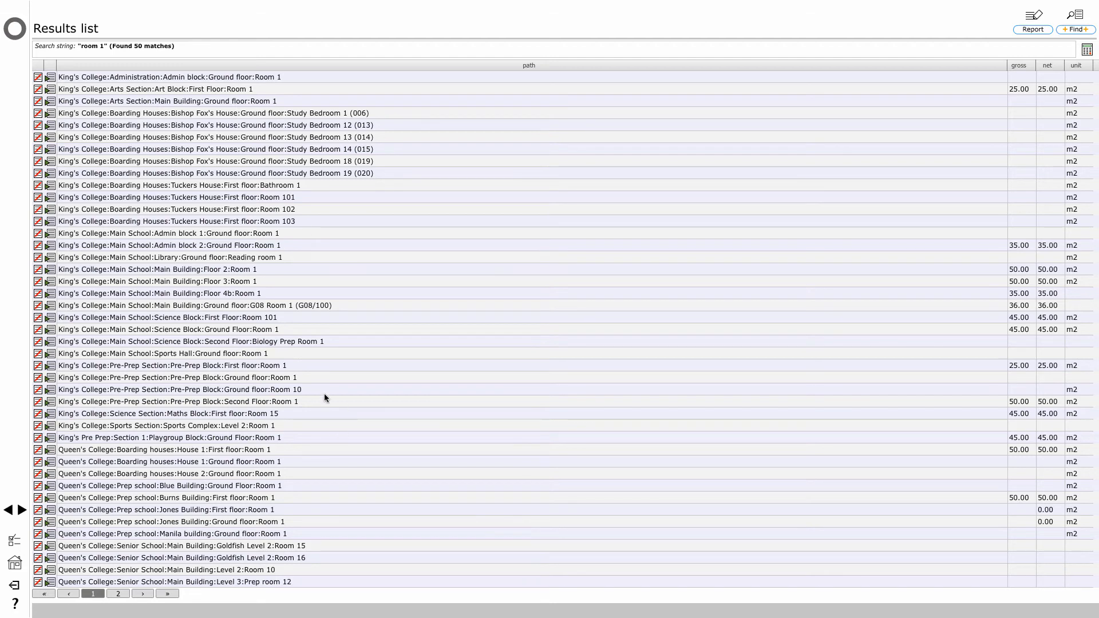
- Go back to the home screen and search the sites for "piano"
click(26, 37)
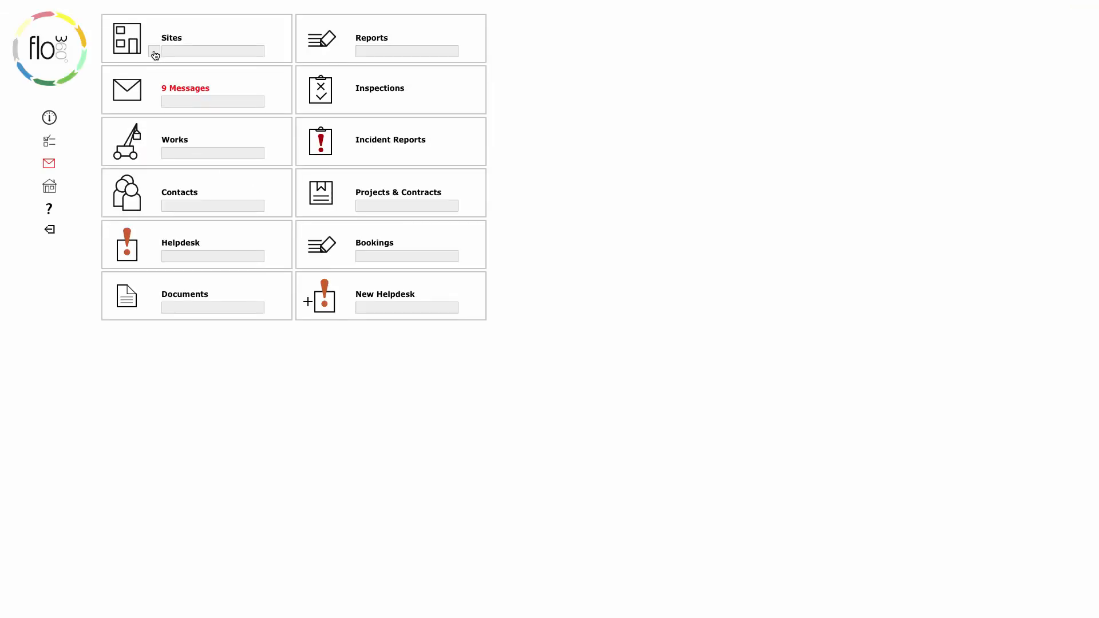
click(180, 50)
text(paino)
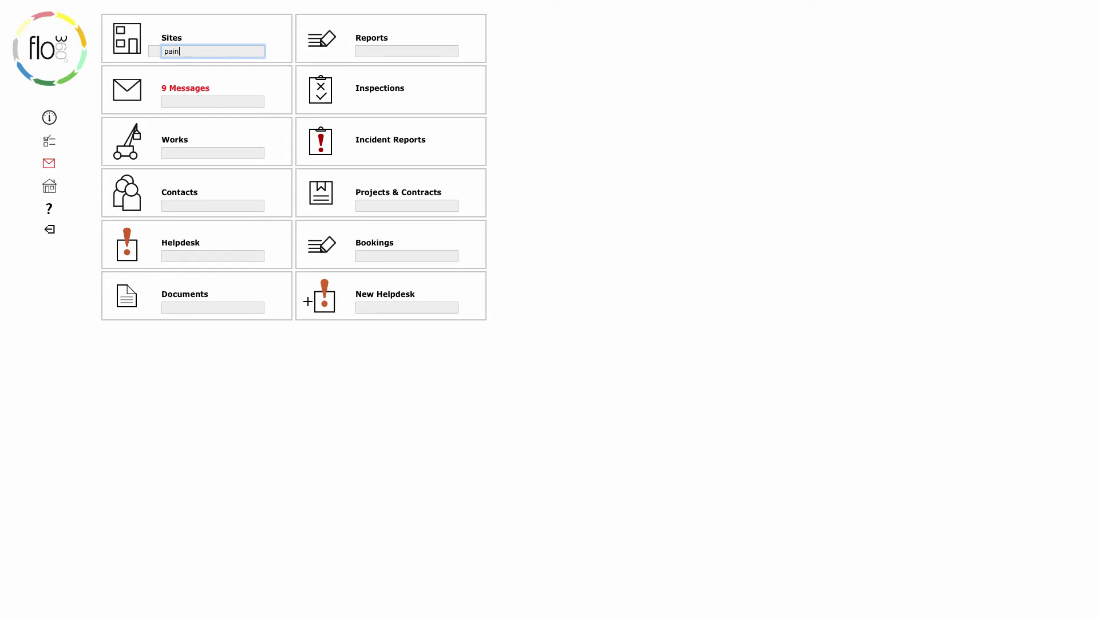
key(BackSpace)
key(BackSpace)
text(iano)
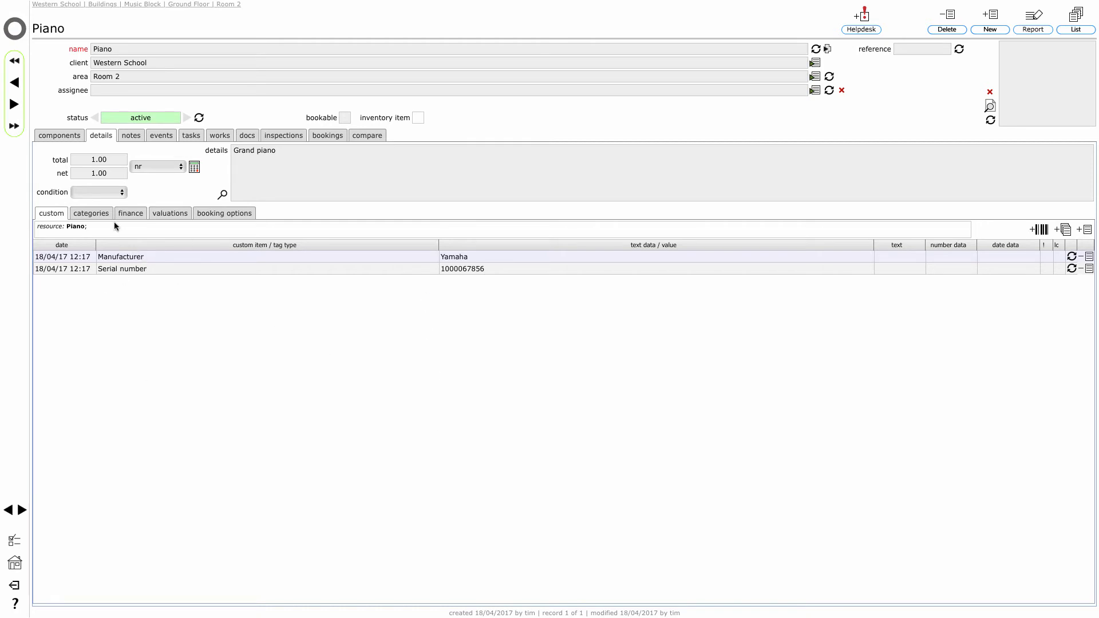
- From the home screen, extend the sites search to custom data items and search for "yamaha"
click(15, 28)
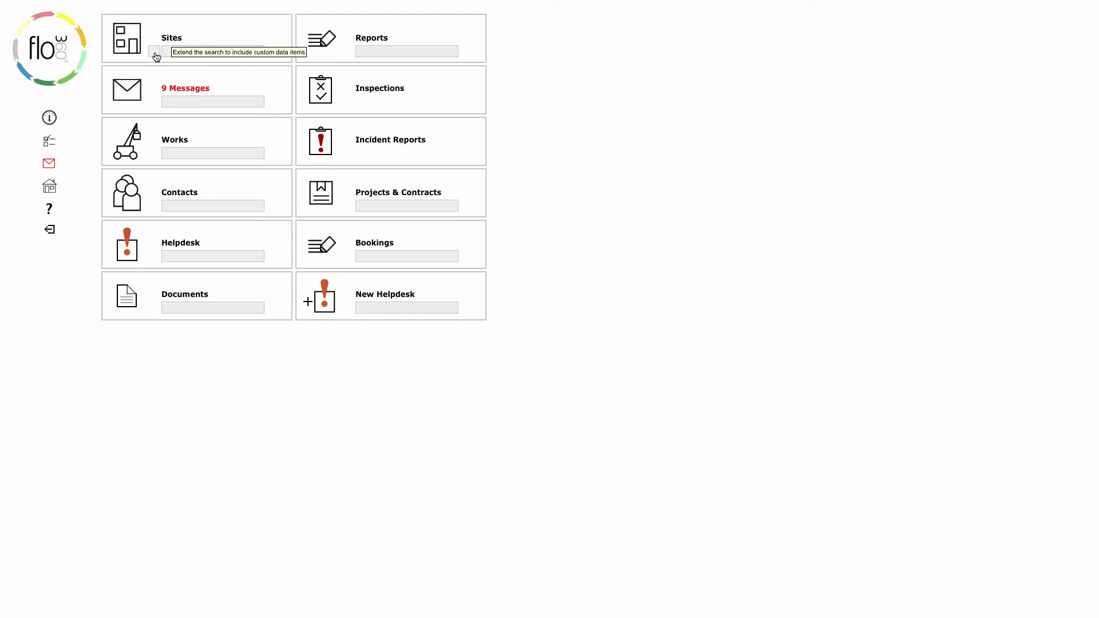
click(154, 51)
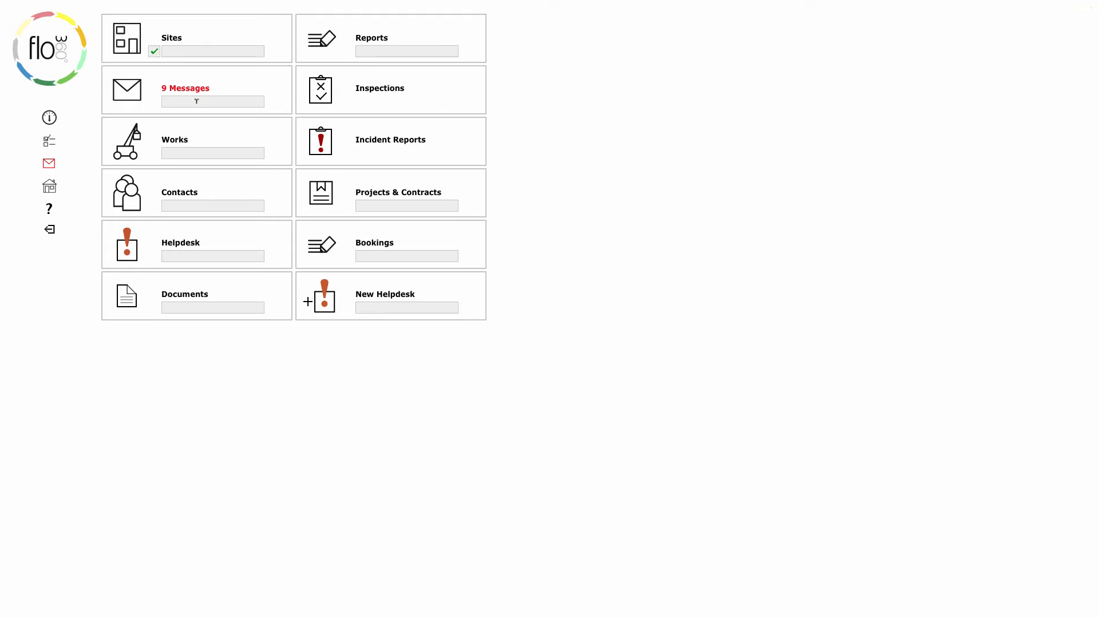
click(194, 52)
text(yamaha)
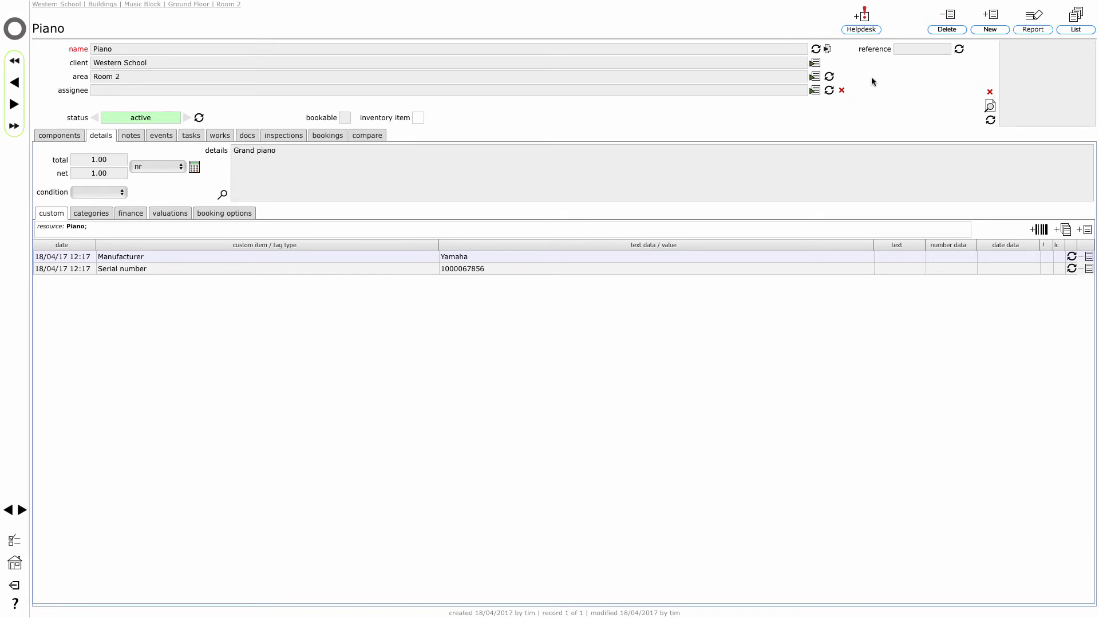
- Open a new helpdesk issue for the Piano item and go to its issue summary
click(868, 31)
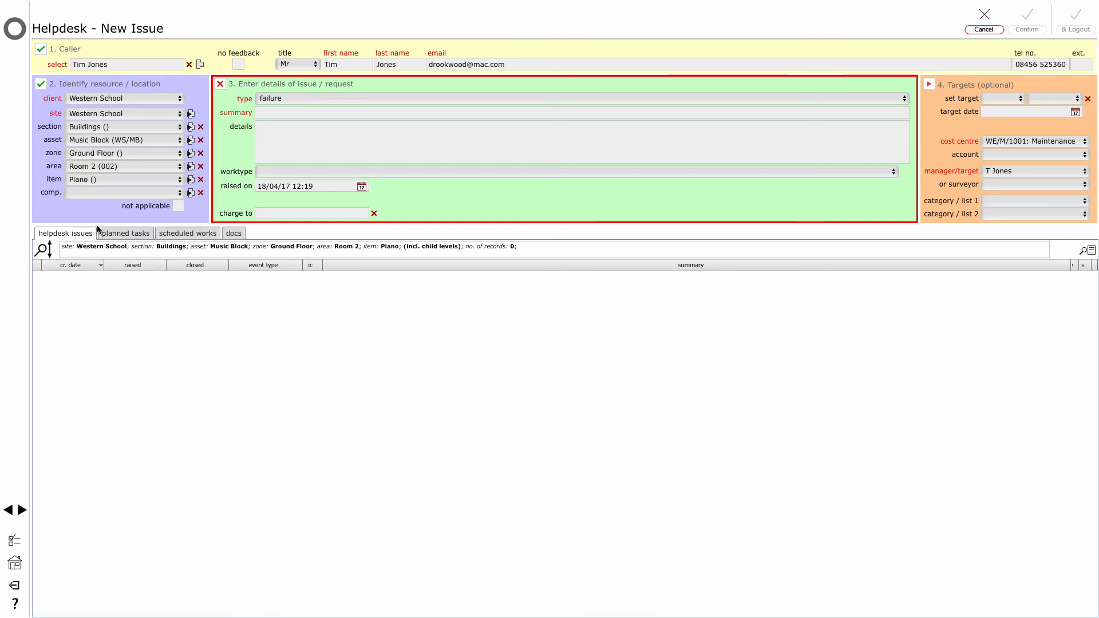
click(341, 117)
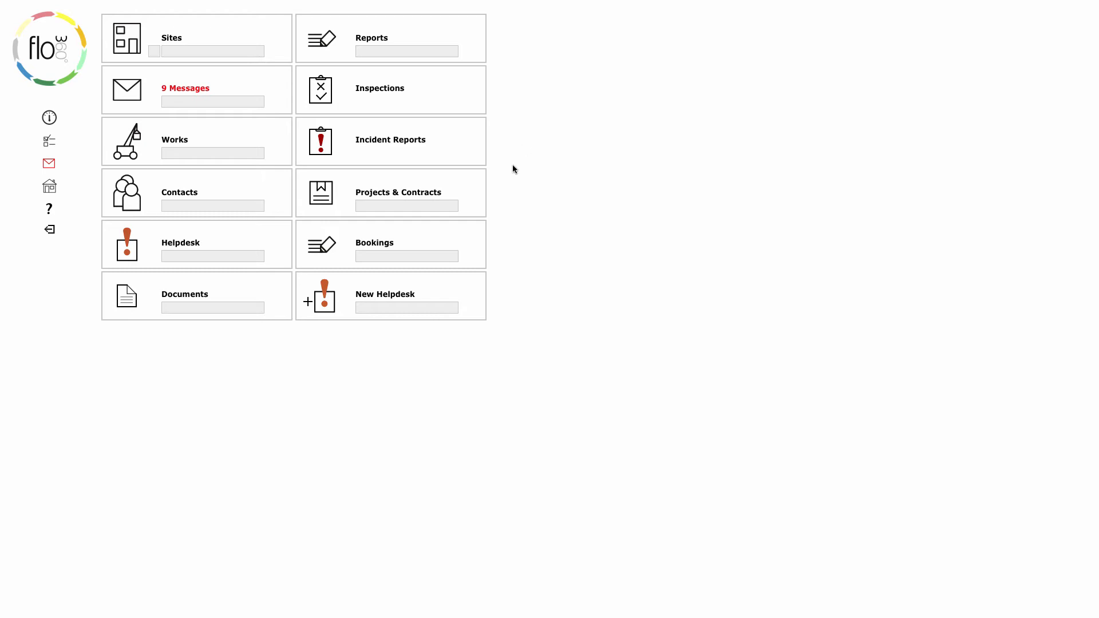
- Search the sites for "minibus" and open the Minibus TY58 GFE record
click(209, 49)
text(minibus)
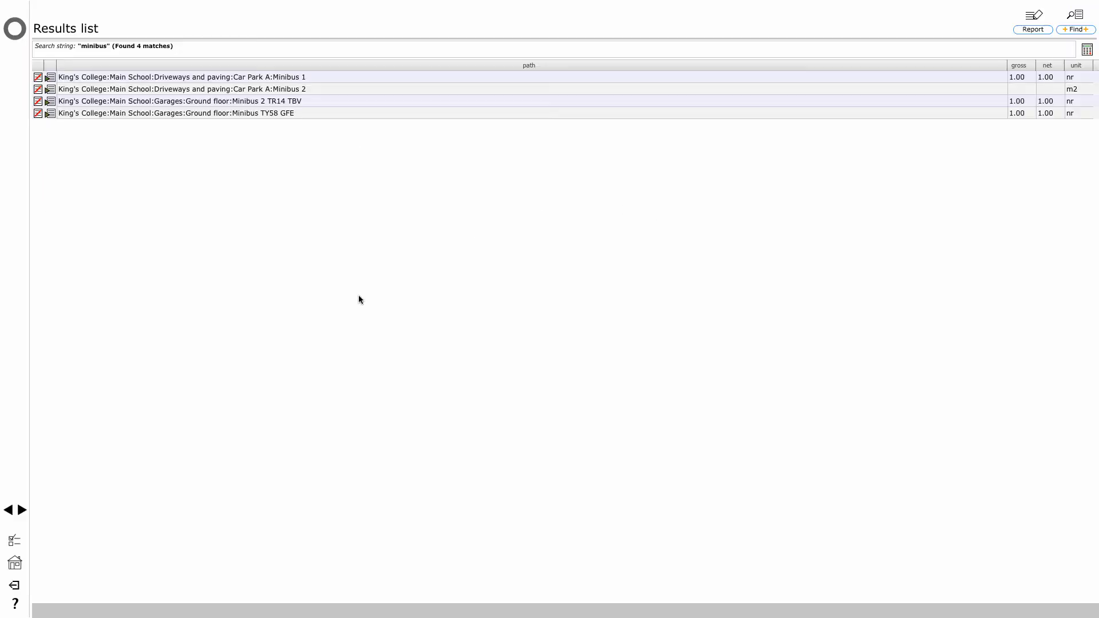
click(50, 113)
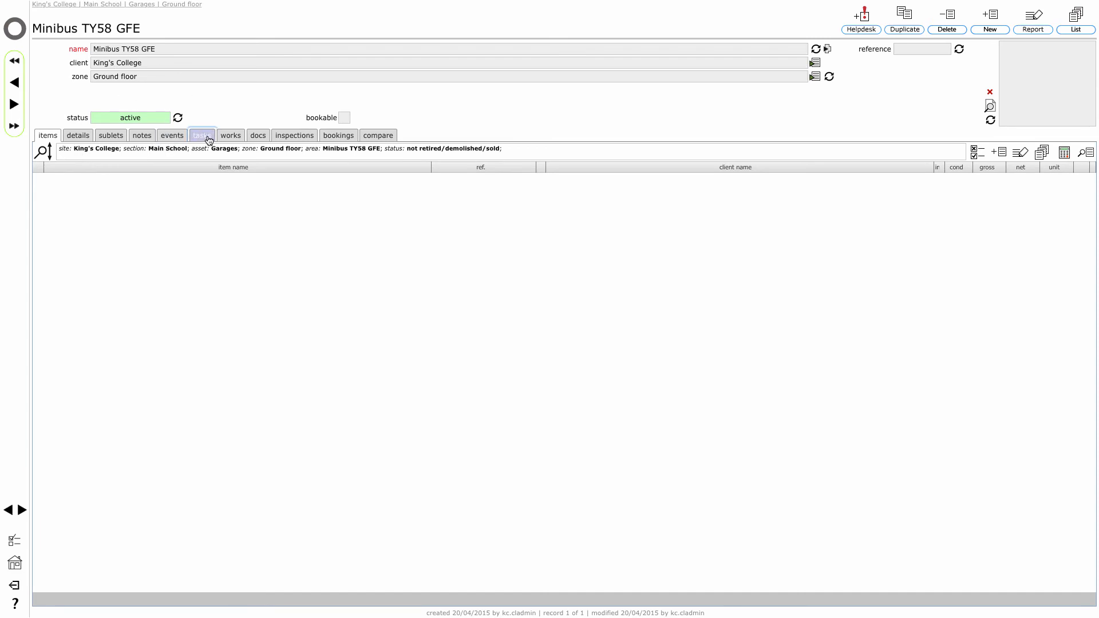
click(207, 137)
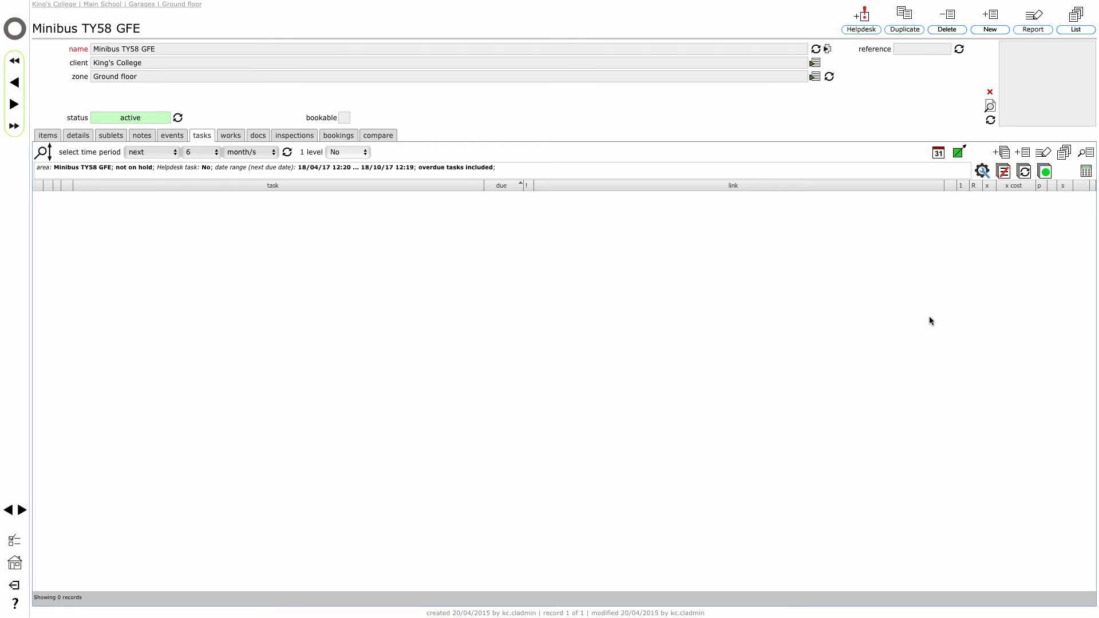
click(1025, 153)
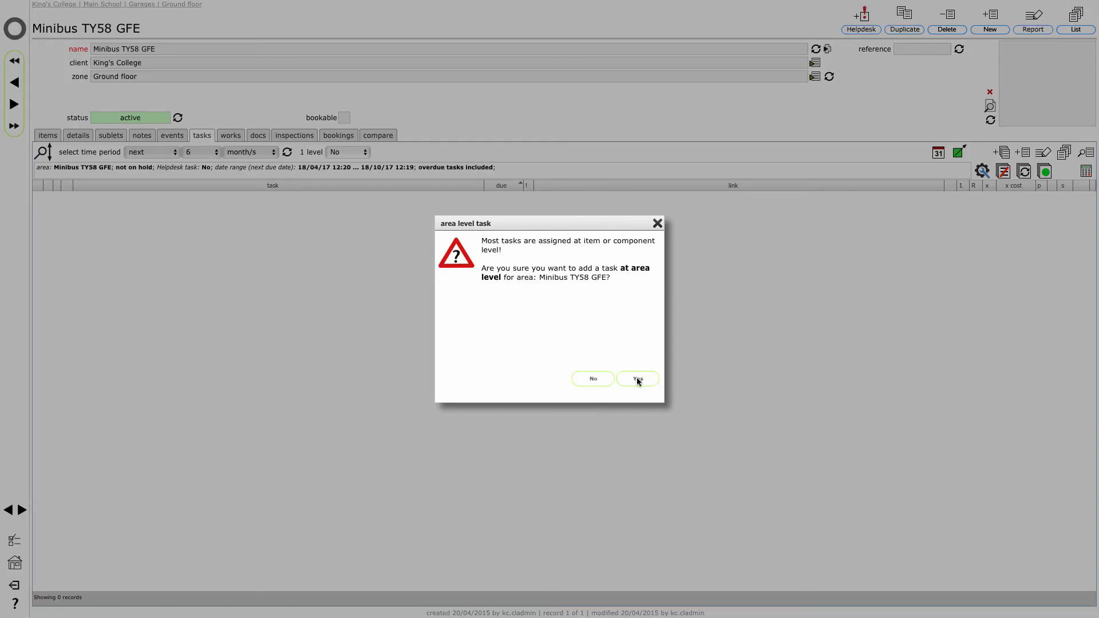
click(637, 379)
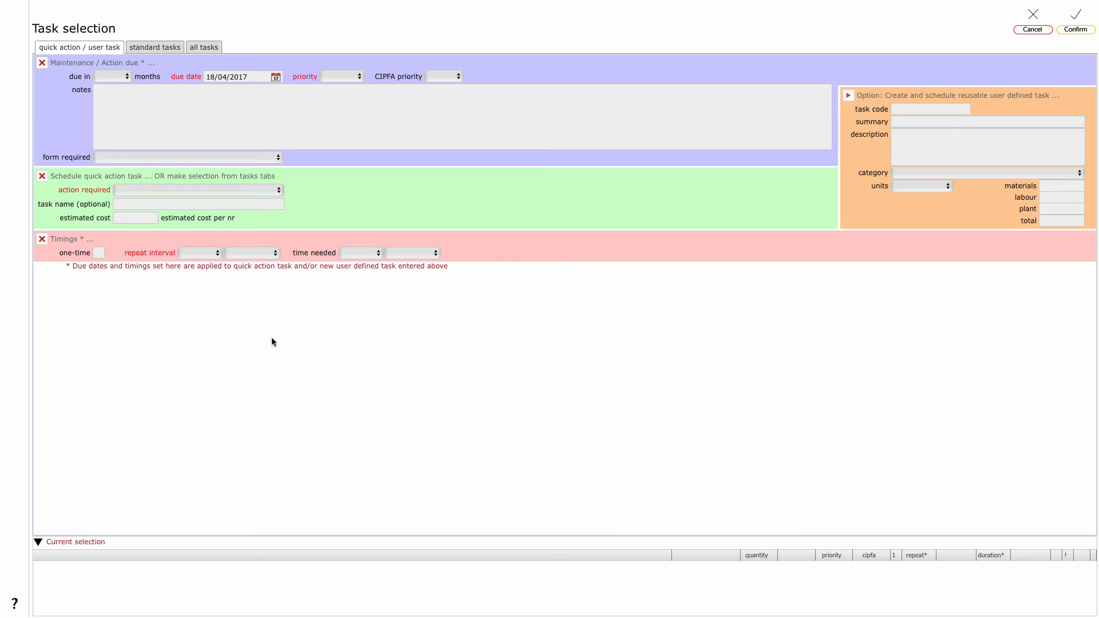
click(173, 188)
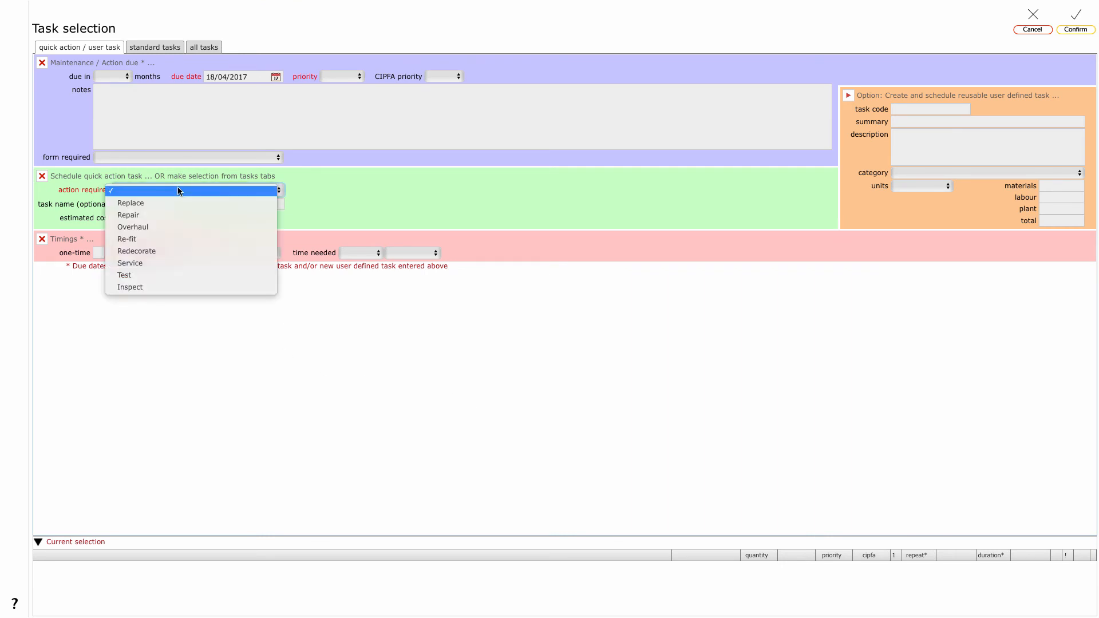
click(189, 262)
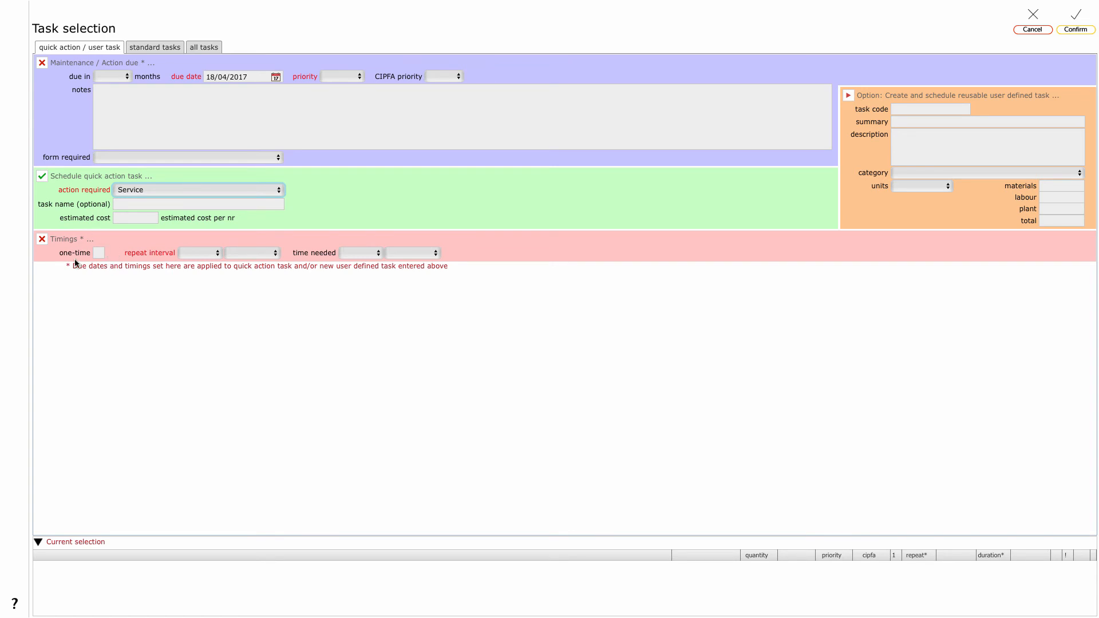
- Set the service task's repeat interval to 1 year and its time needed to 4 hours
click(201, 253)
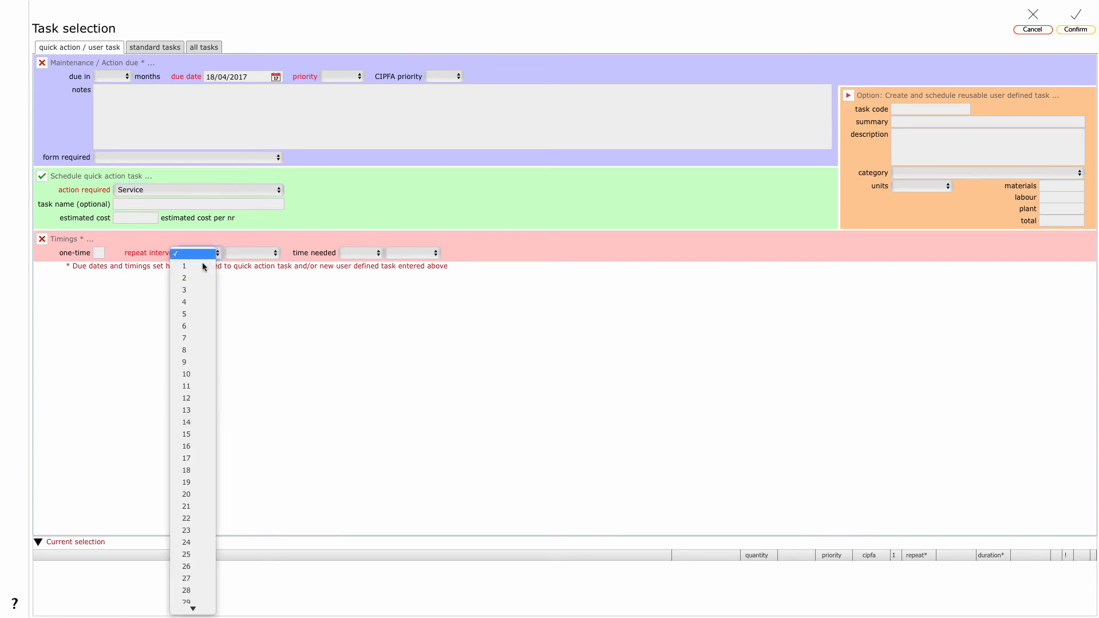
click(252, 255)
click(252, 326)
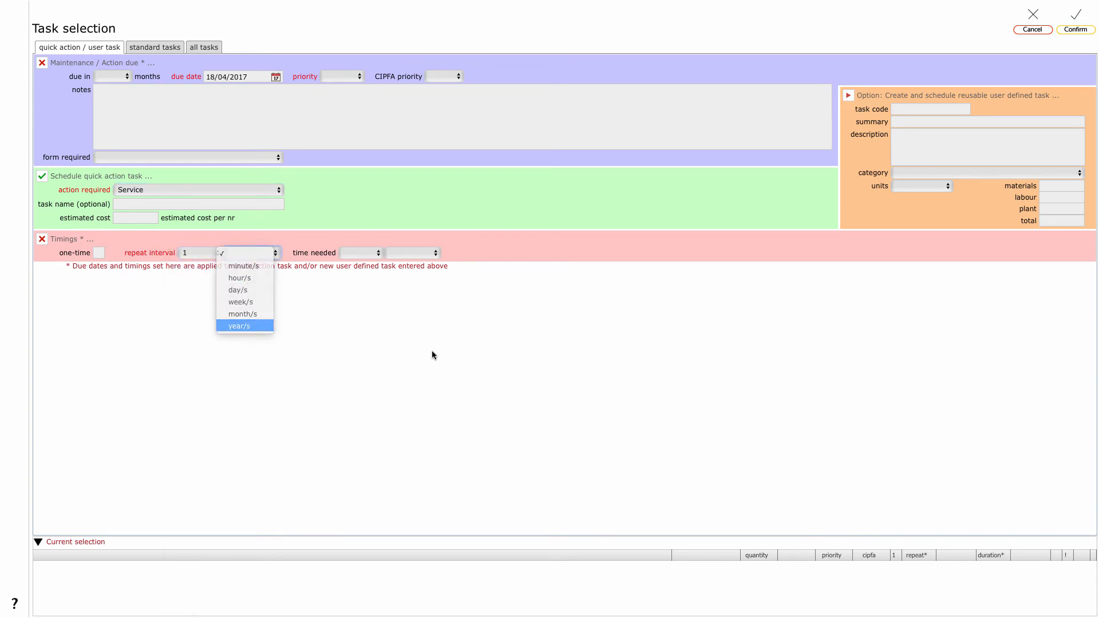
click(353, 252)
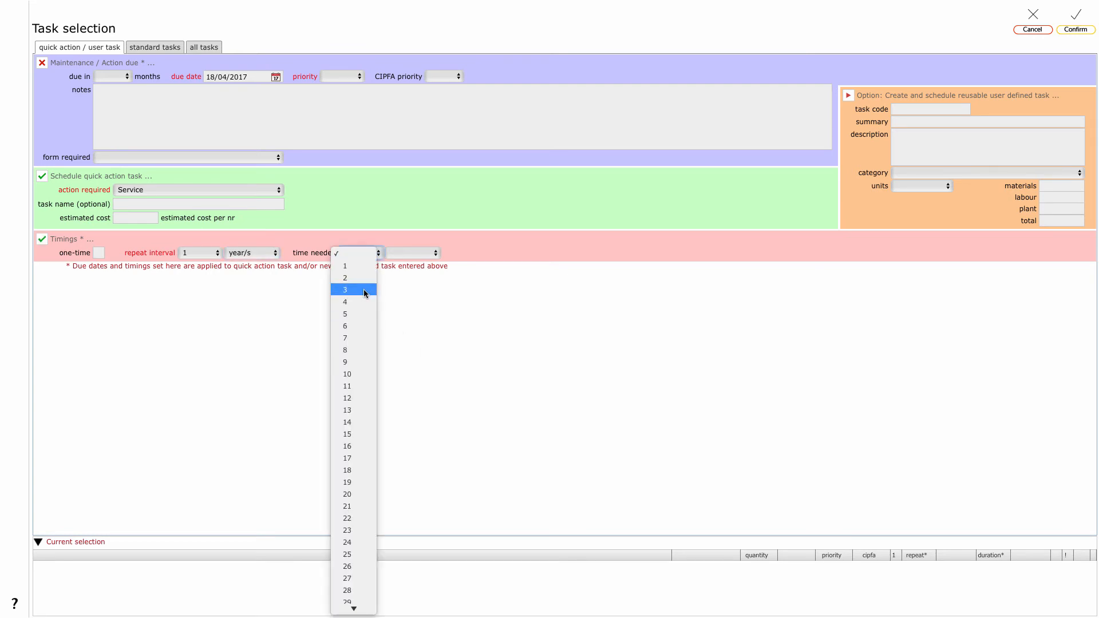
click(349, 301)
click(412, 252)
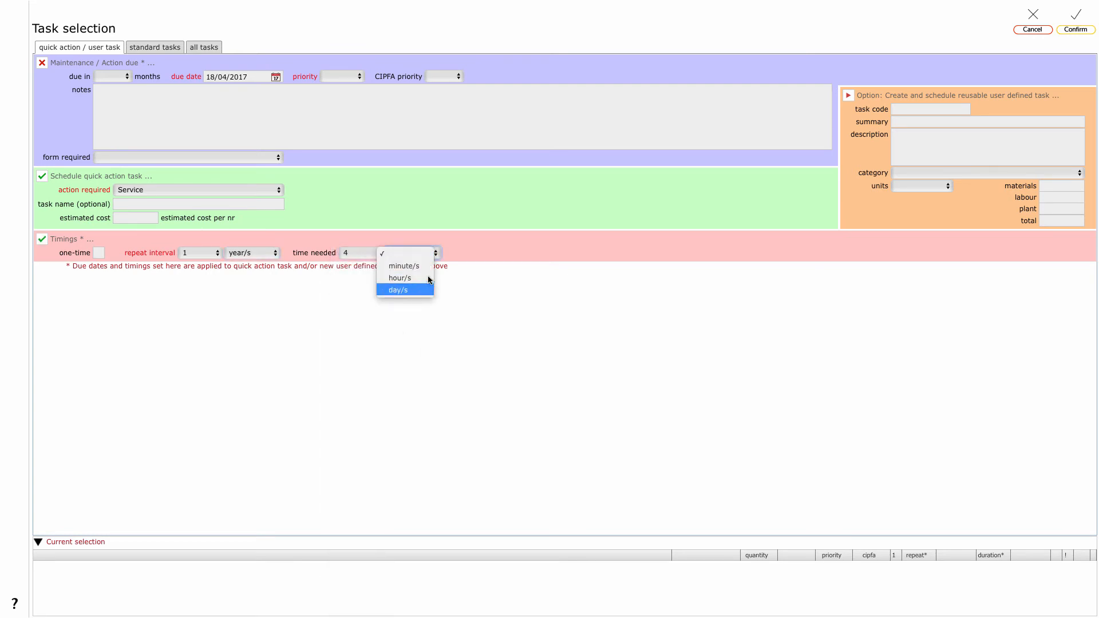
click(400, 276)
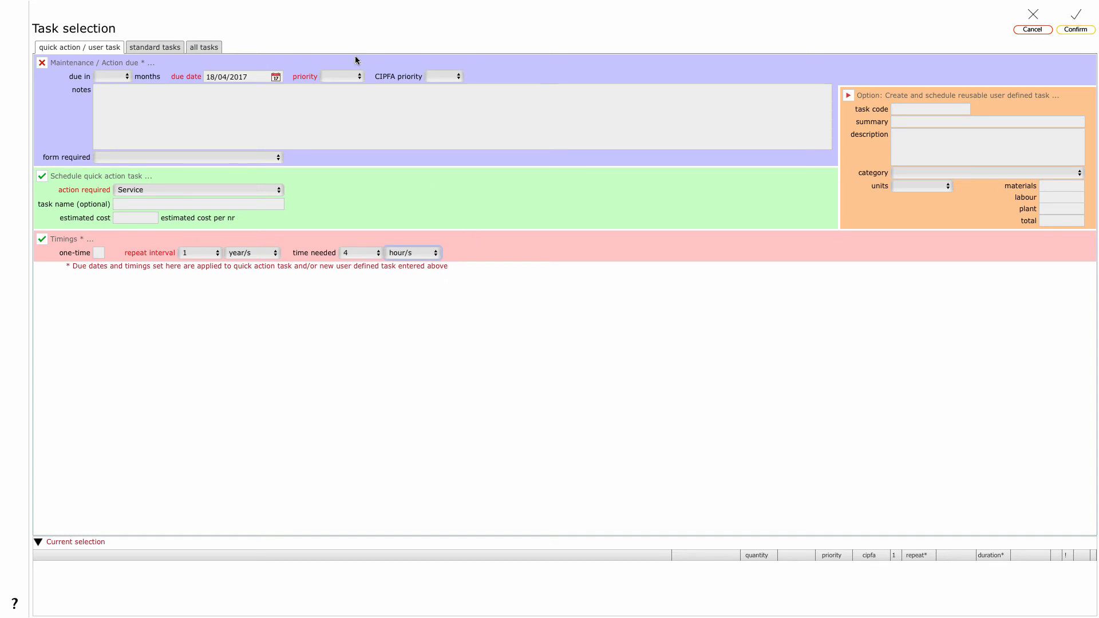
- Give the service task priority 2 and confirm the task selection
click(386, 30)
click(347, 78)
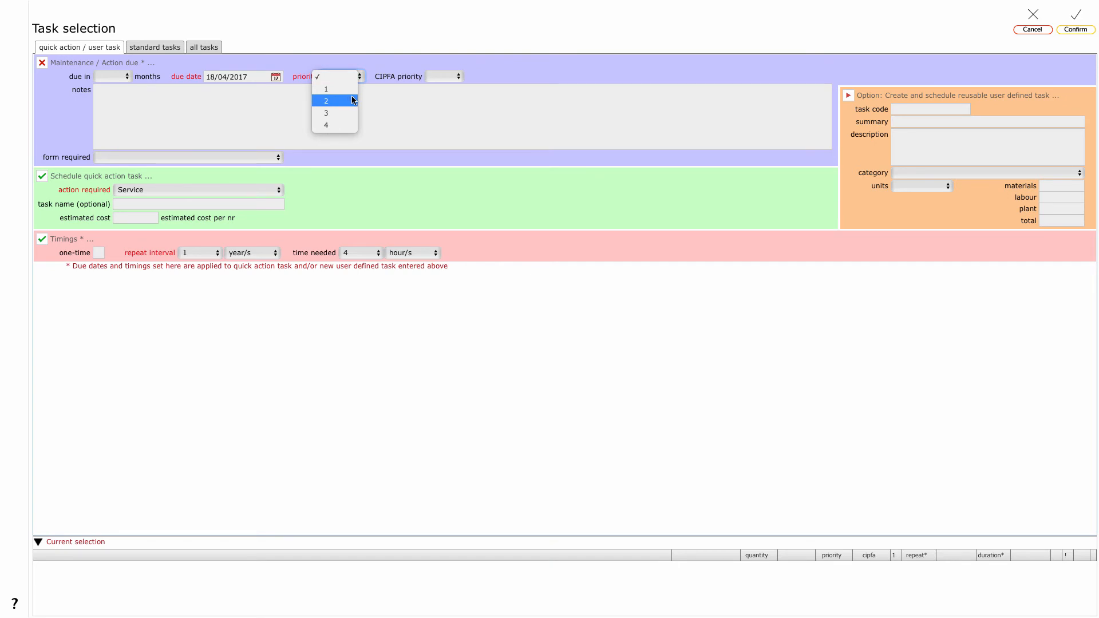
click(352, 100)
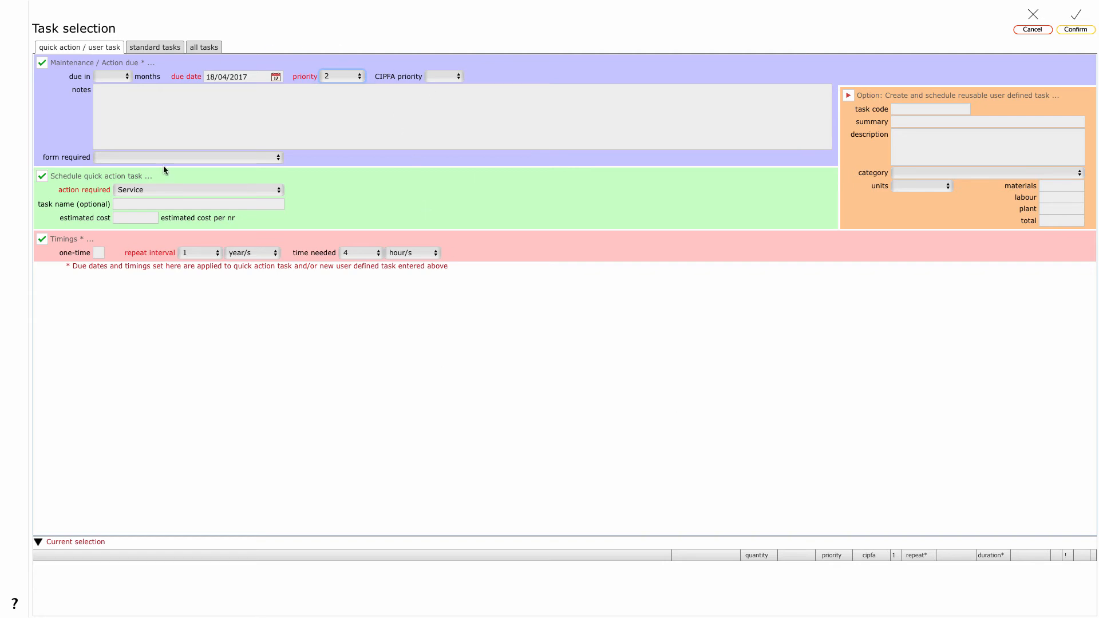
click(1076, 29)
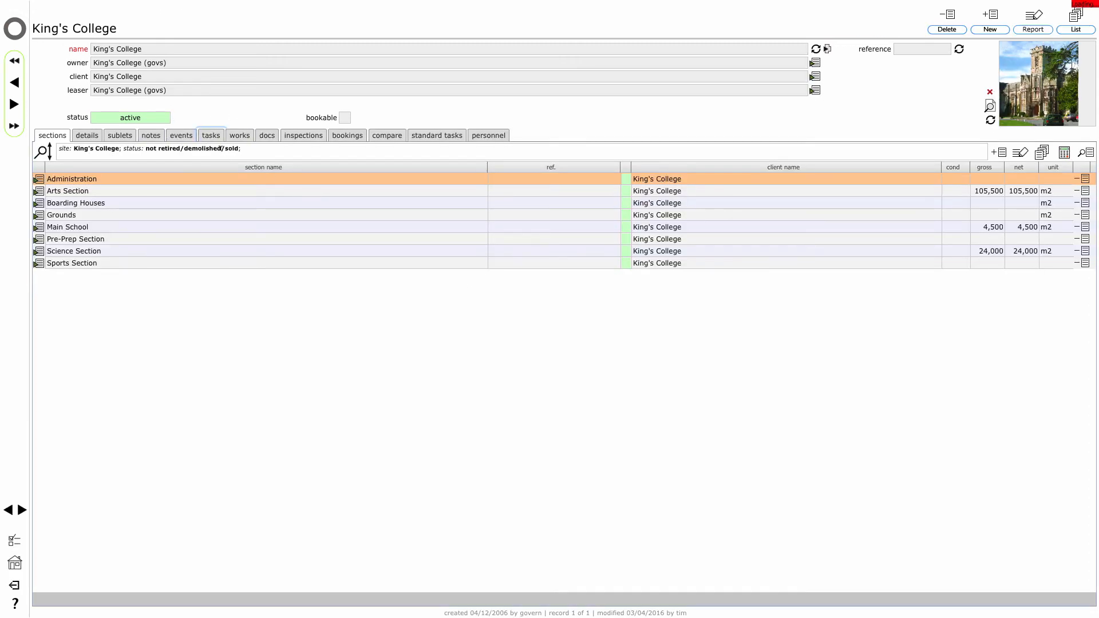
- Filter the King's College tasks by the electrical work type
click(211, 135)
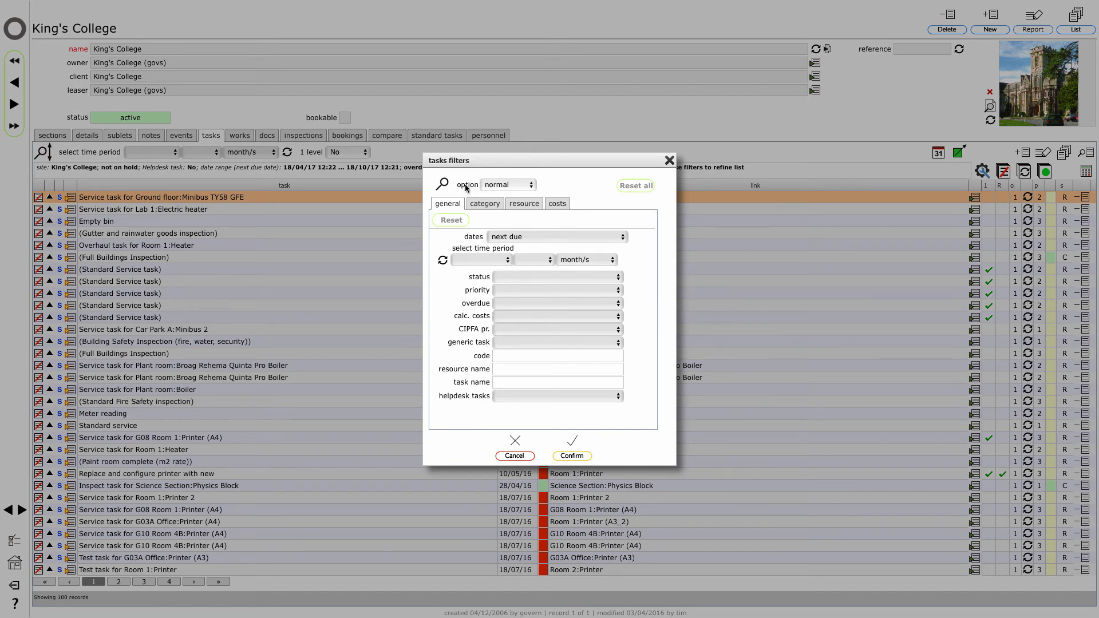
click(485, 204)
click(517, 253)
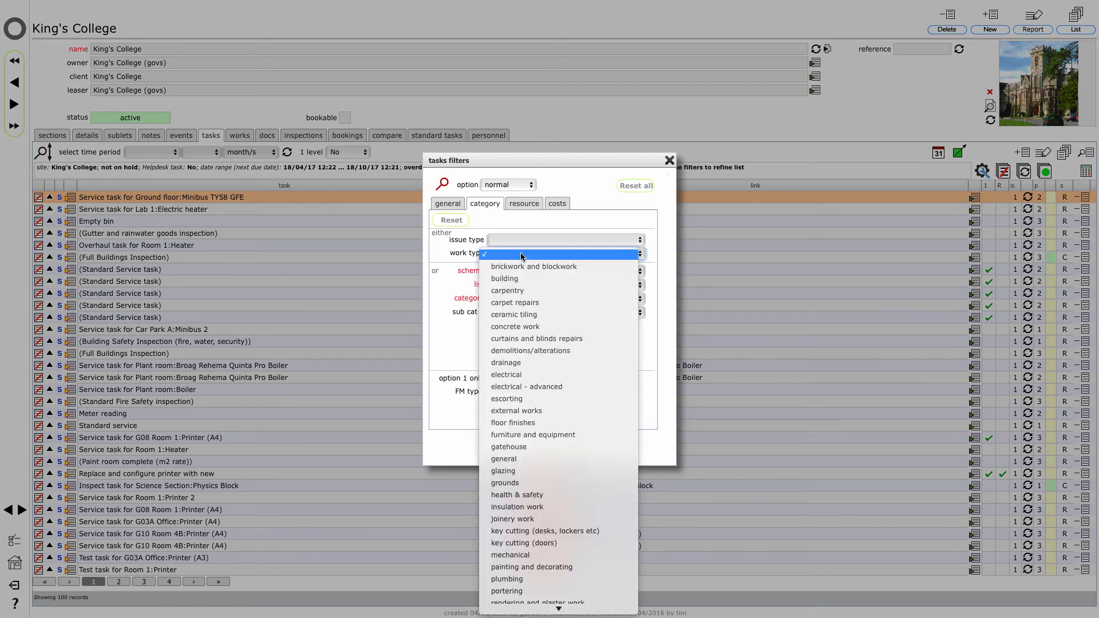
click(542, 375)
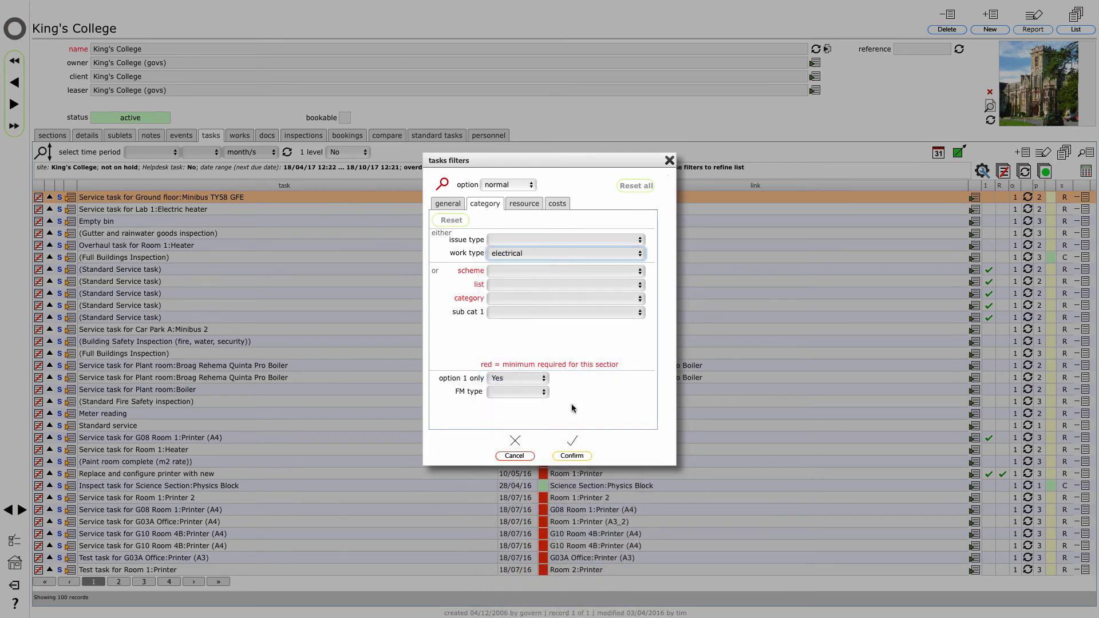
- Limit the task filter to tasks due in the next 6 months, then look through the last and first result pages
click(449, 206)
click(481, 259)
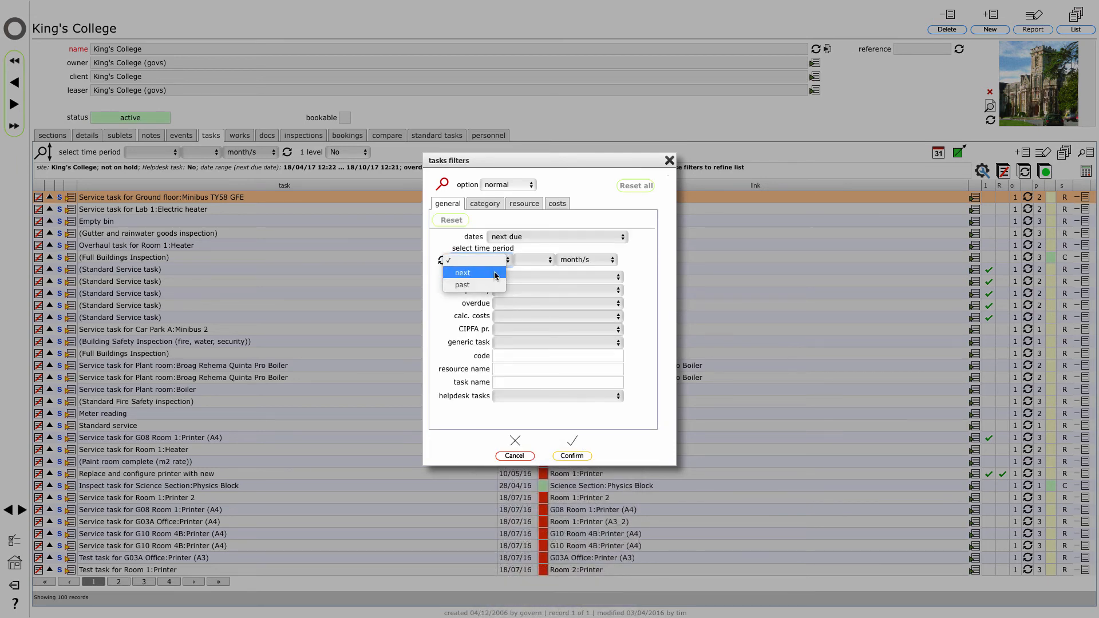
click(464, 274)
click(532, 259)
click(544, 332)
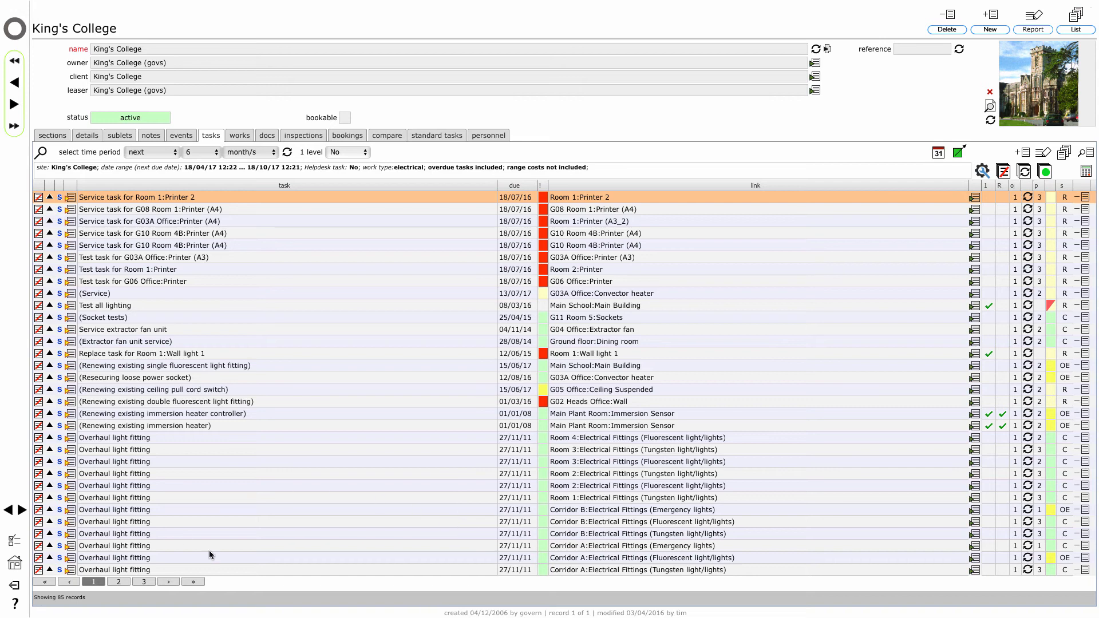
click(142, 584)
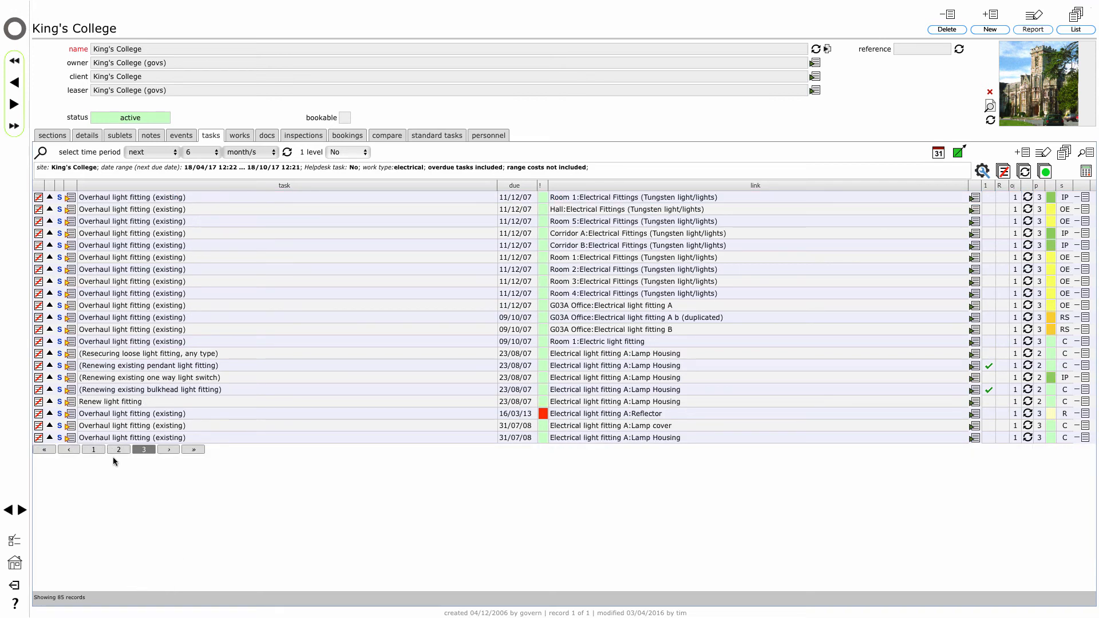
click(93, 451)
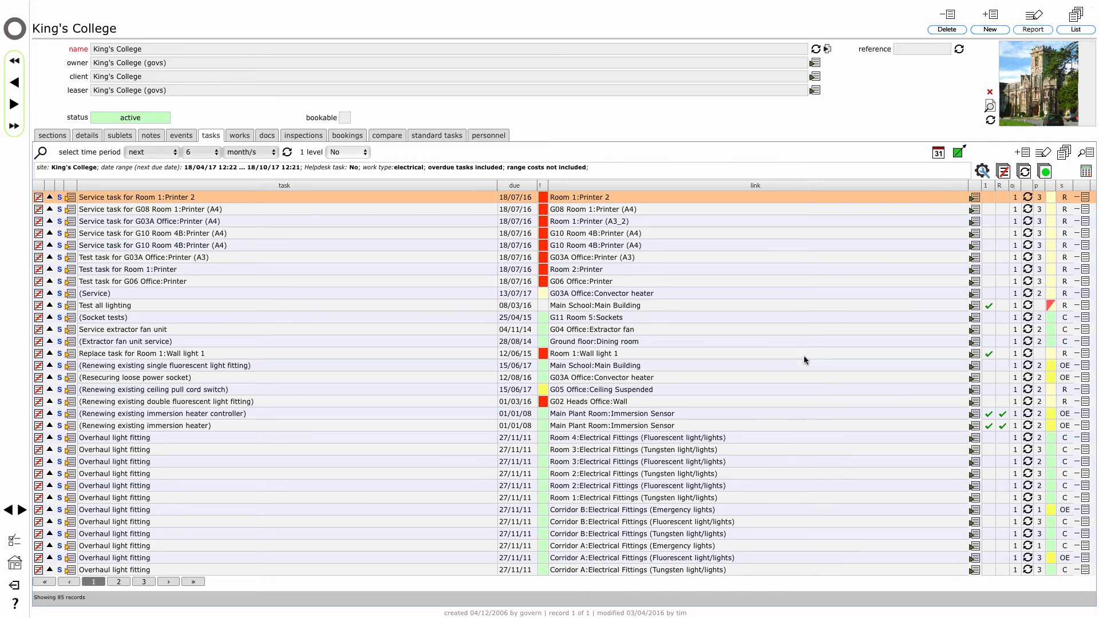
- Generate the "Tasks by asset level and priority" report for the filtered electrical tasks, keeping the detailed list included
click(1042, 152)
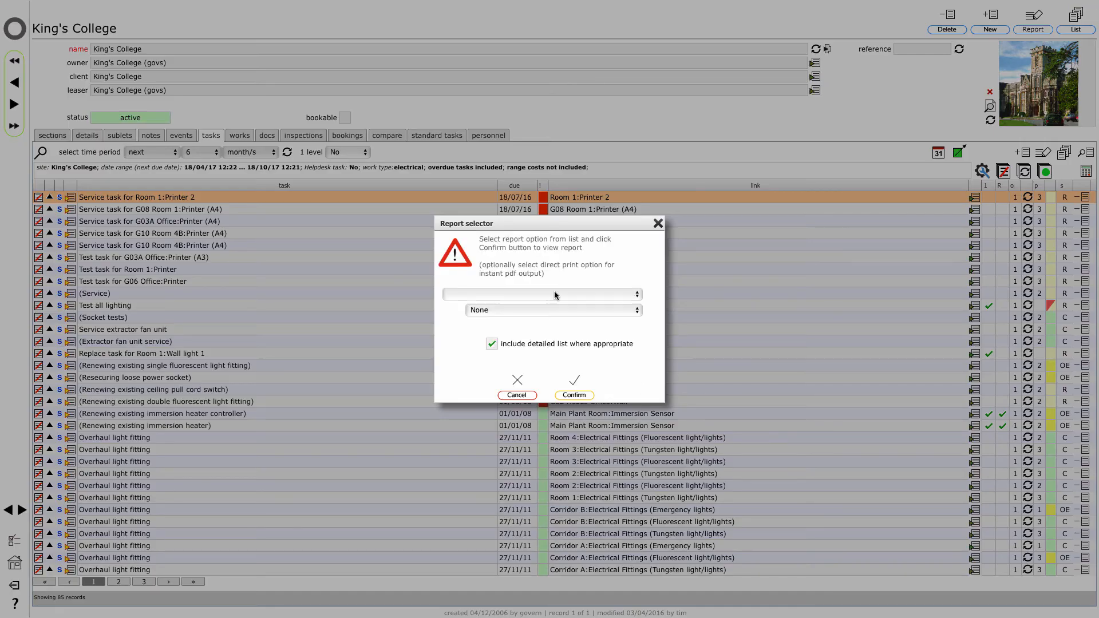
click(554, 294)
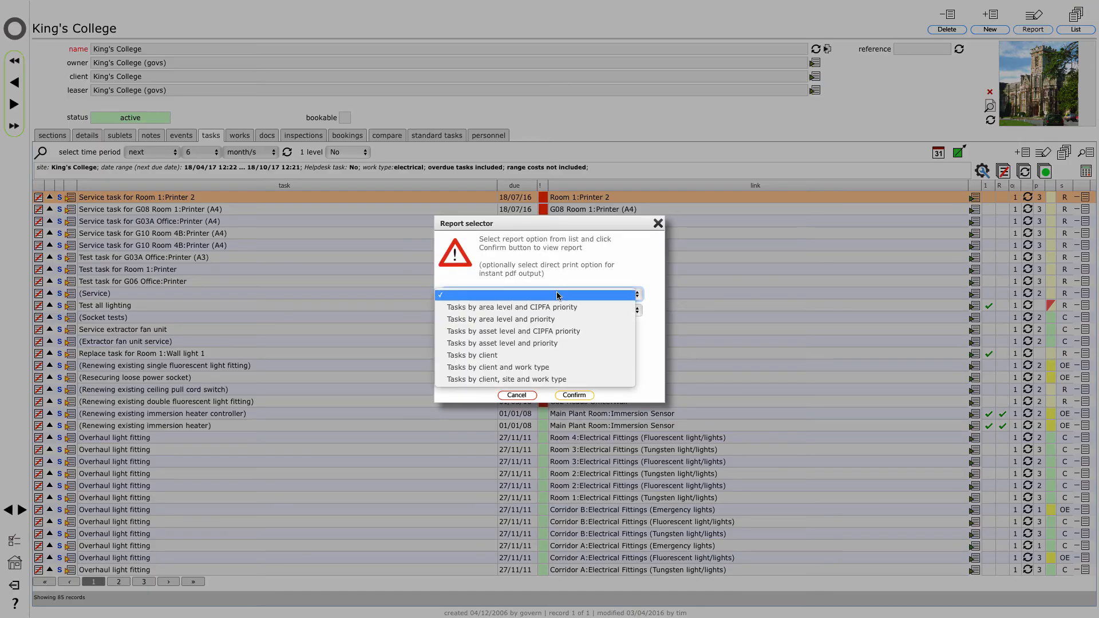
click(560, 343)
click(574, 395)
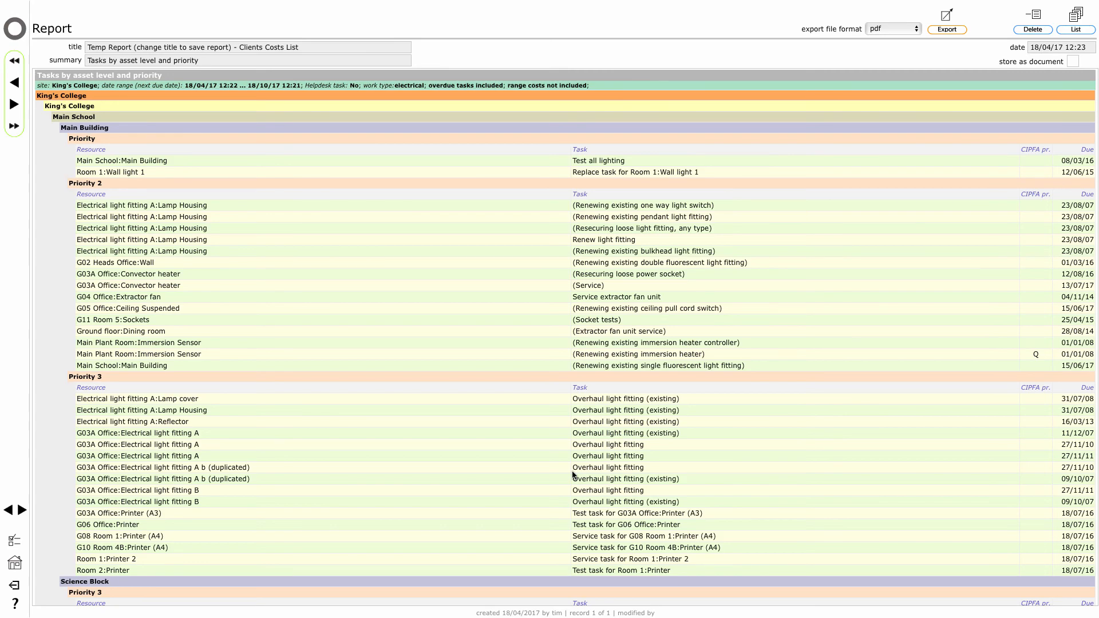
- Read through the report's sections and priority groups, then return to the King's College task list
scroll(573, 474, down, 10)
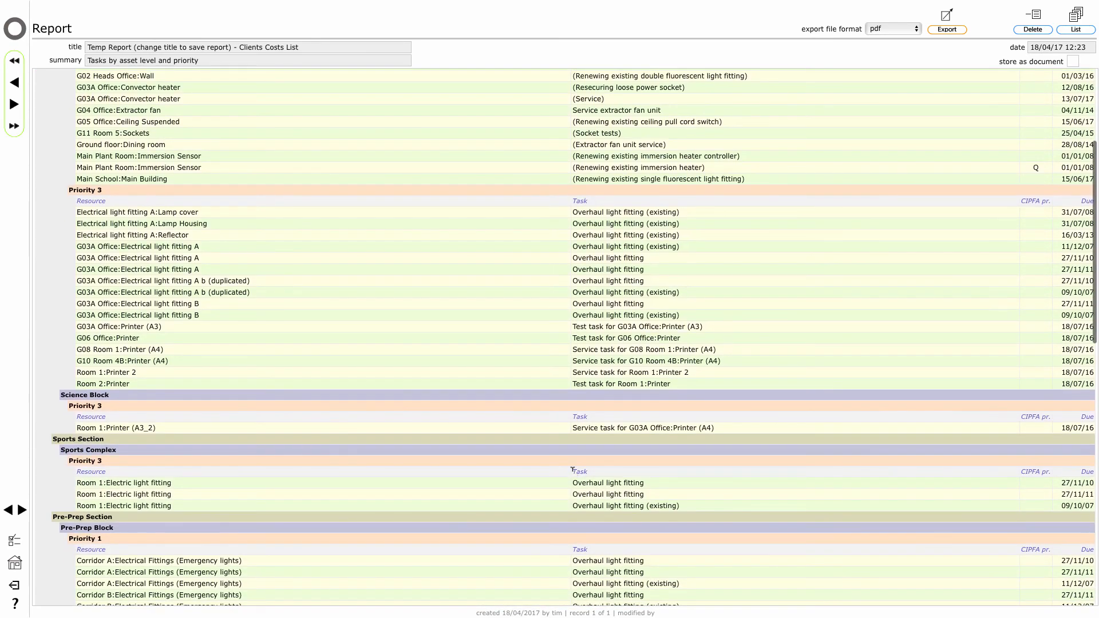
scroll(573, 468, down, 10)
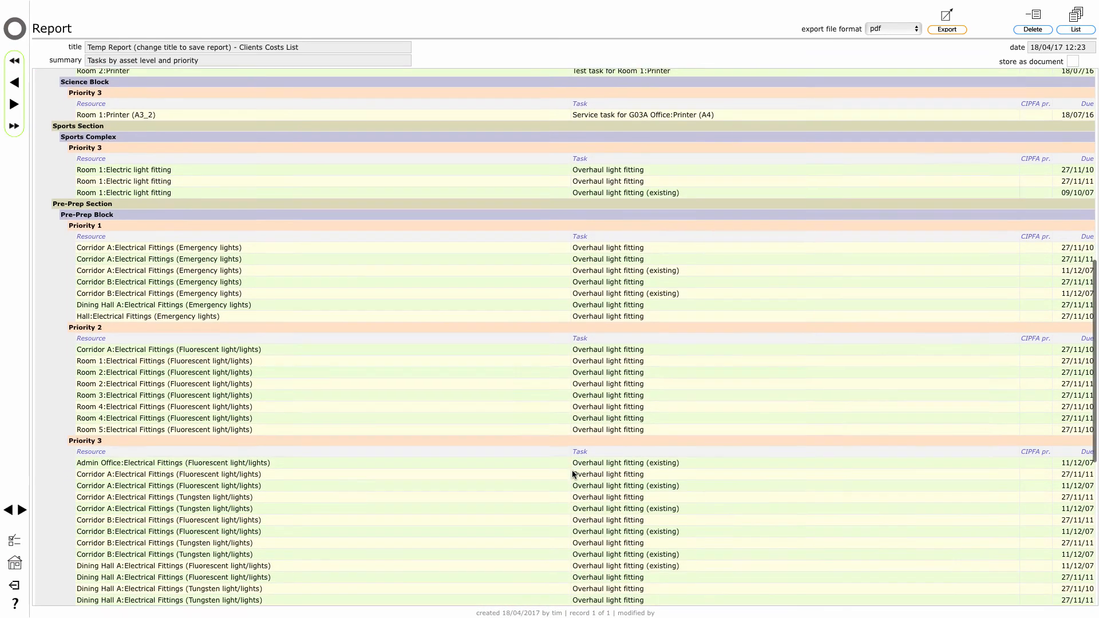
scroll(572, 468, down, 7)
scroll(572, 469, up, 20)
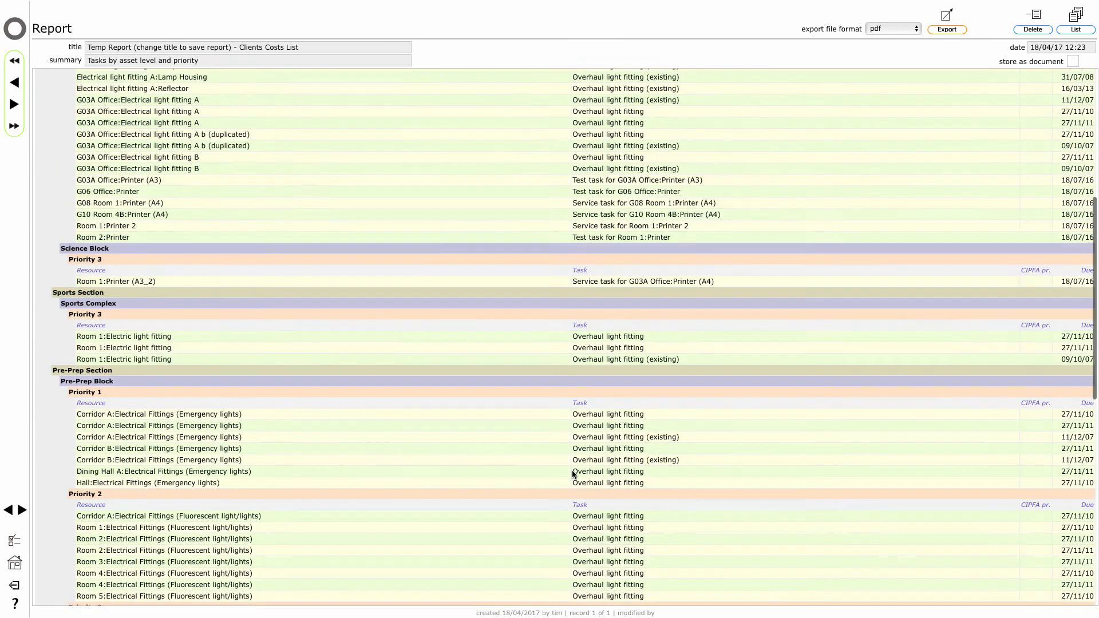
scroll(573, 474, up, 4)
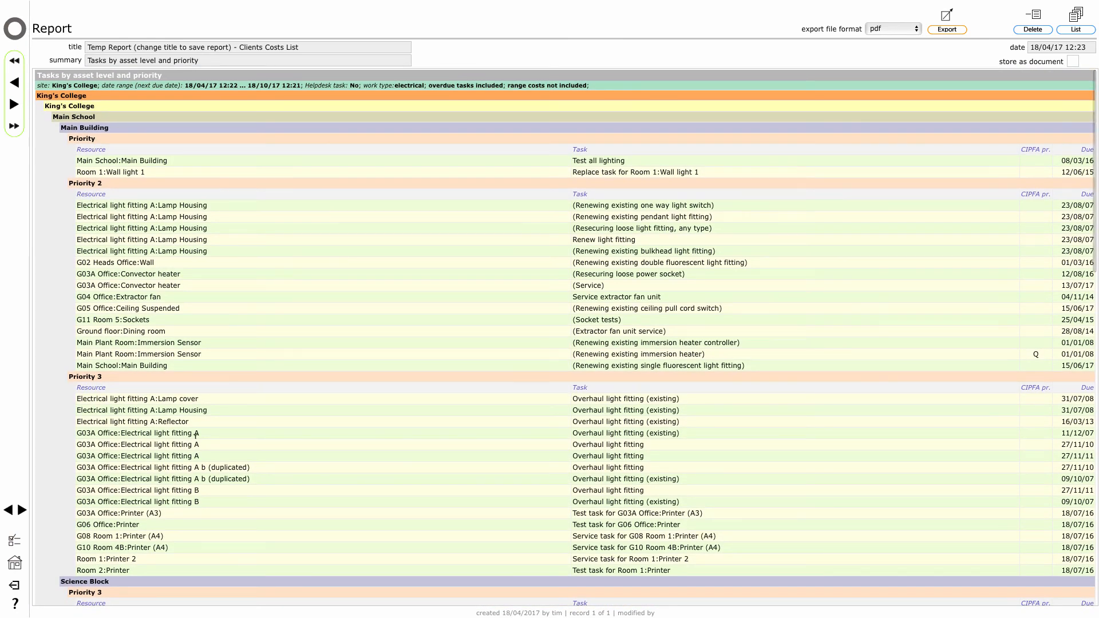
click(8, 510)
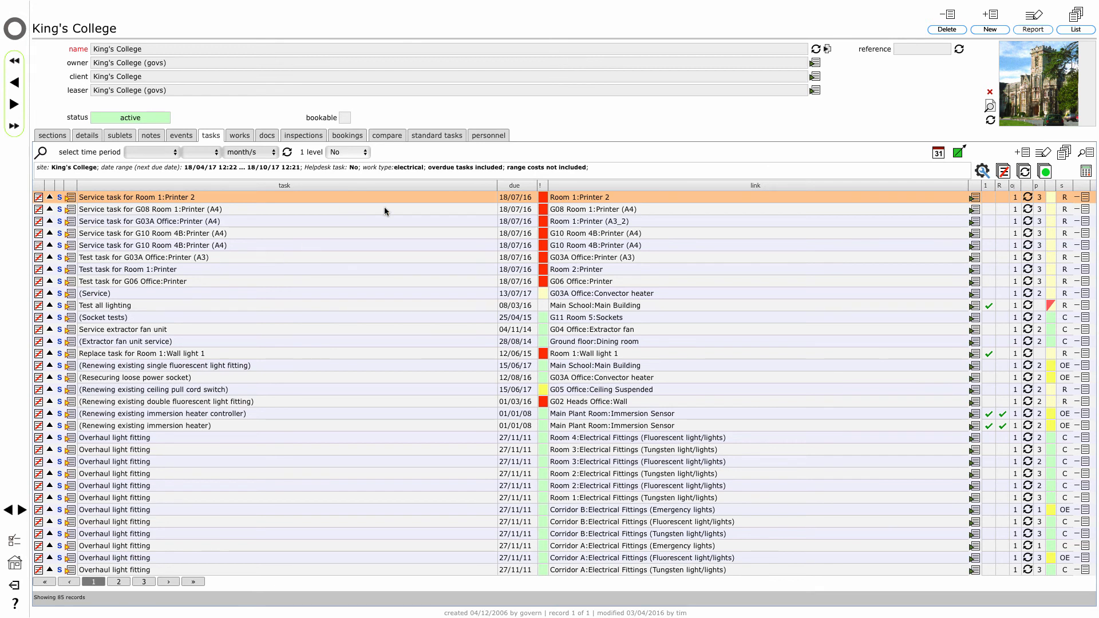
- Accept the default repeat interval and time required on the service task for Room 1:Printer 2
click(50, 198)
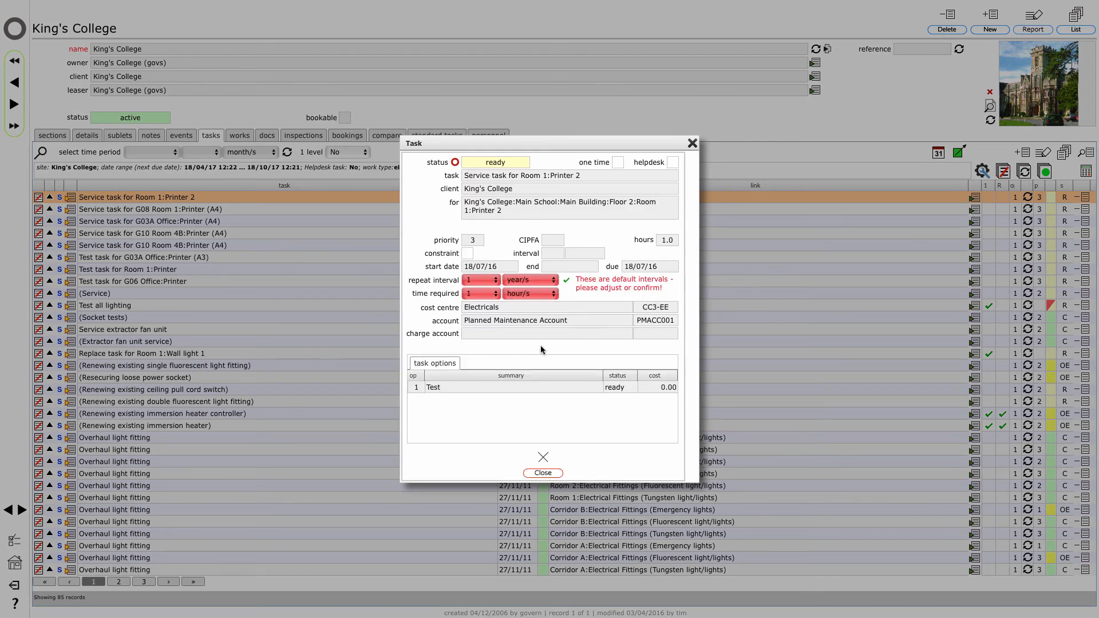
click(568, 283)
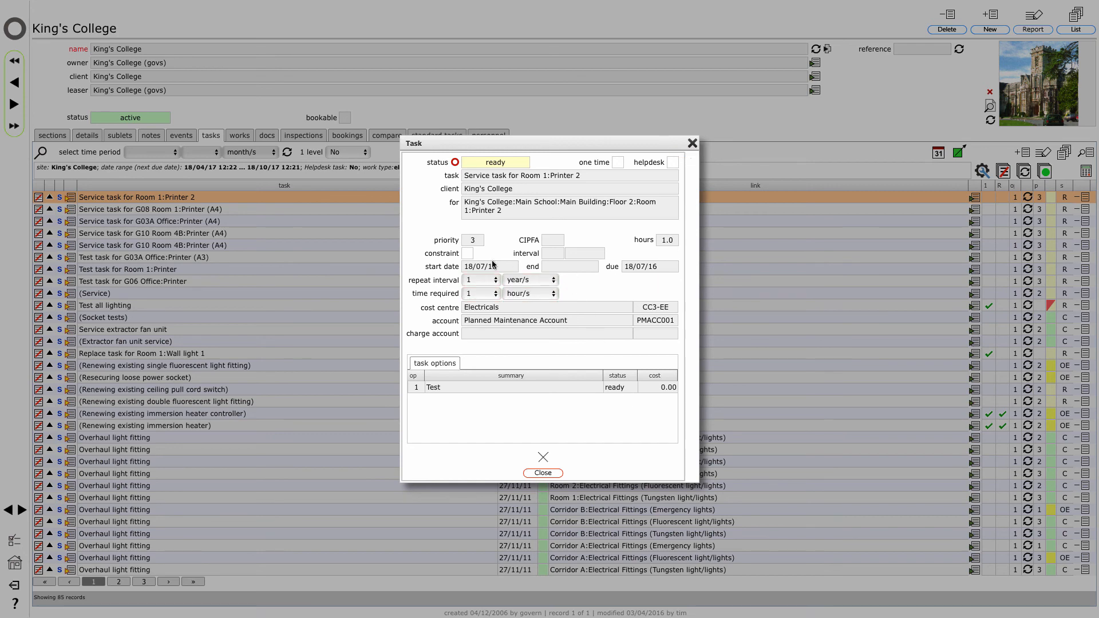
click(543, 473)
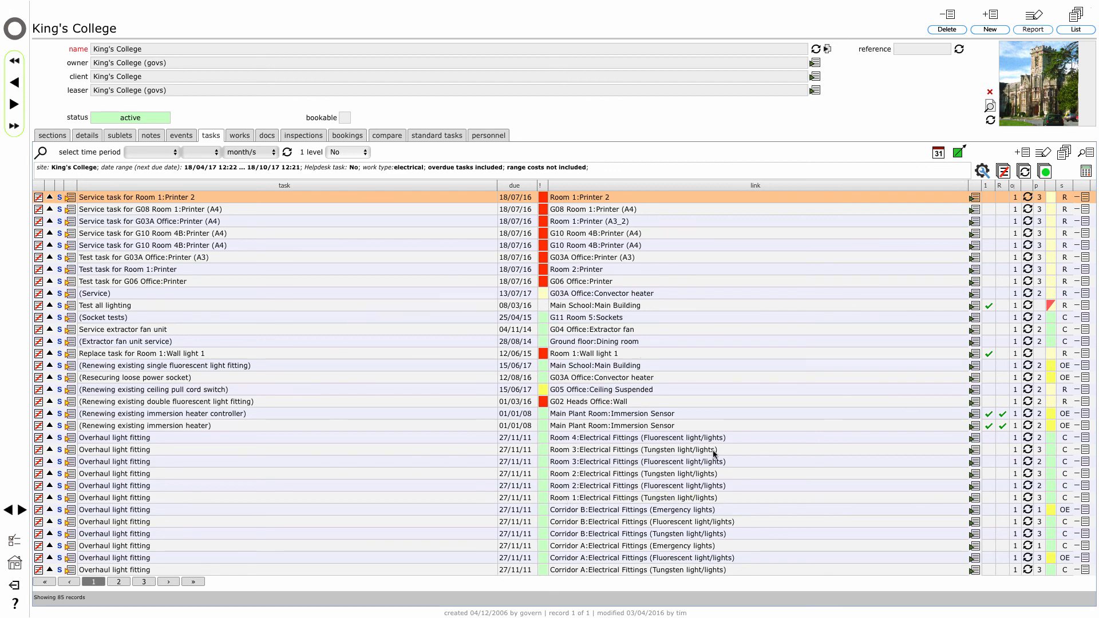
- Open the scheduled tasks list, check the Electrical light fitting A:Reflector overhaul task's details and add it to the current selection
click(960, 154)
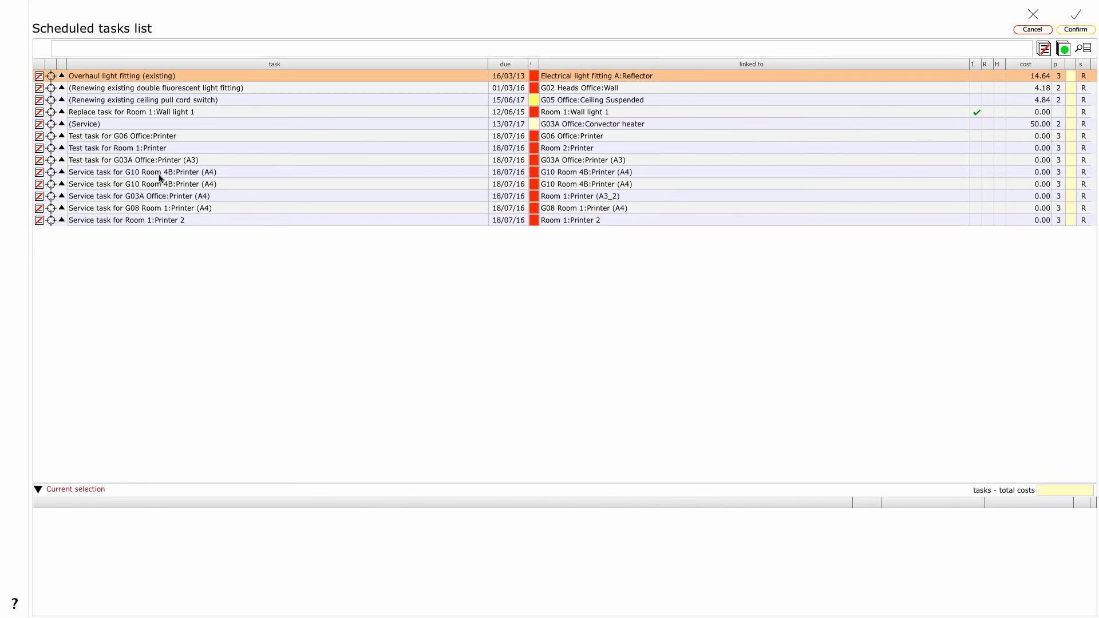
click(61, 76)
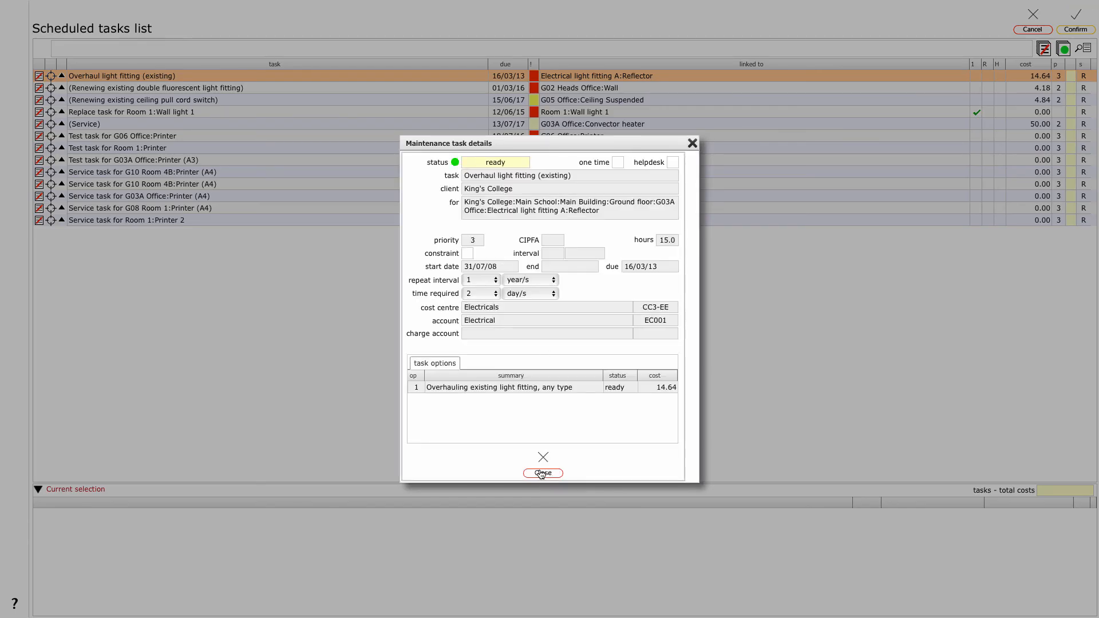
click(539, 472)
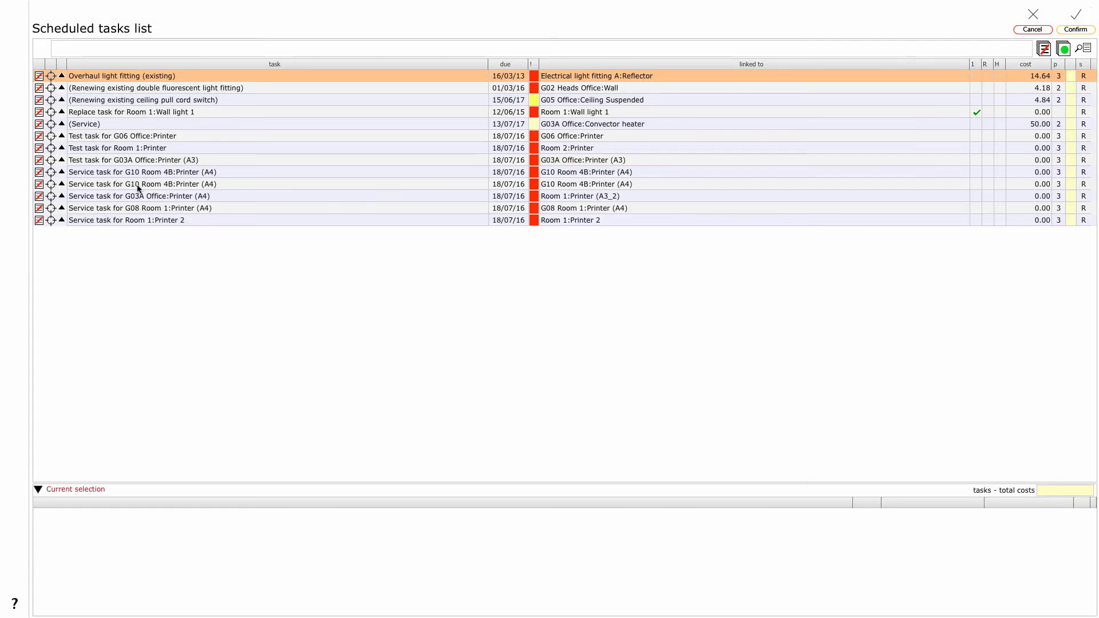
click(51, 76)
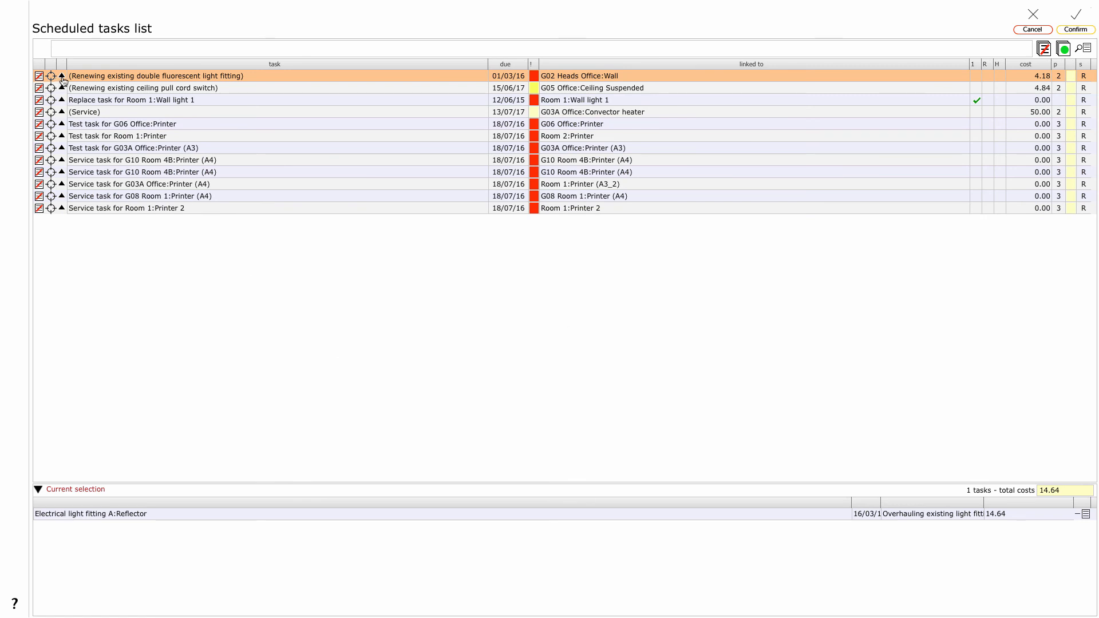
- Accept the default intervals on the G02 Heads Office:Wall double fluorescent light fitting task and add it to the current selection
click(62, 76)
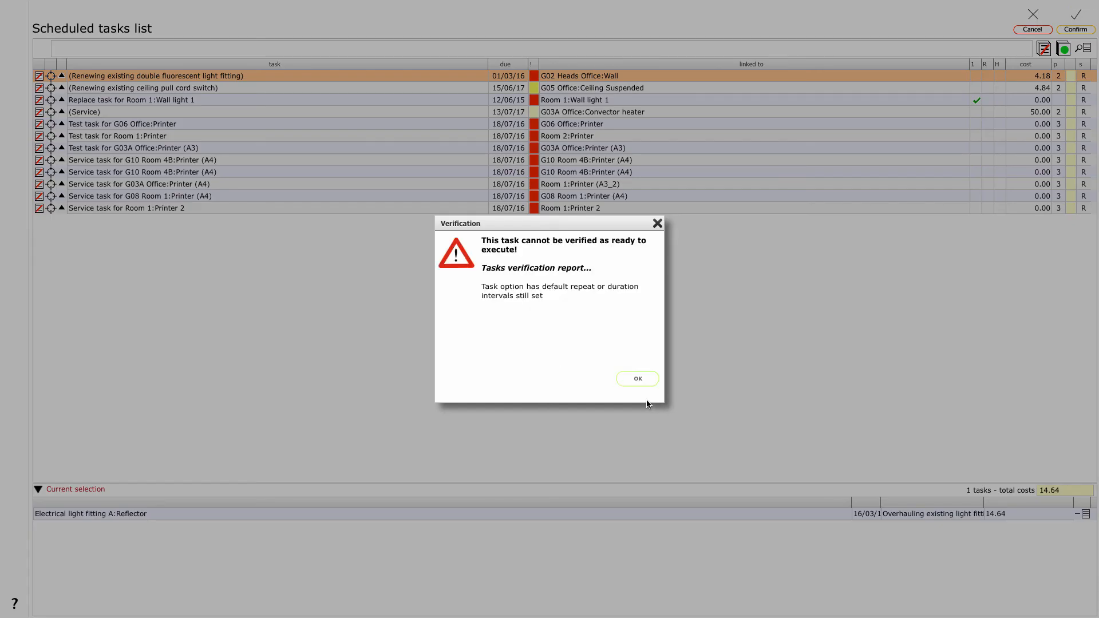
click(641, 381)
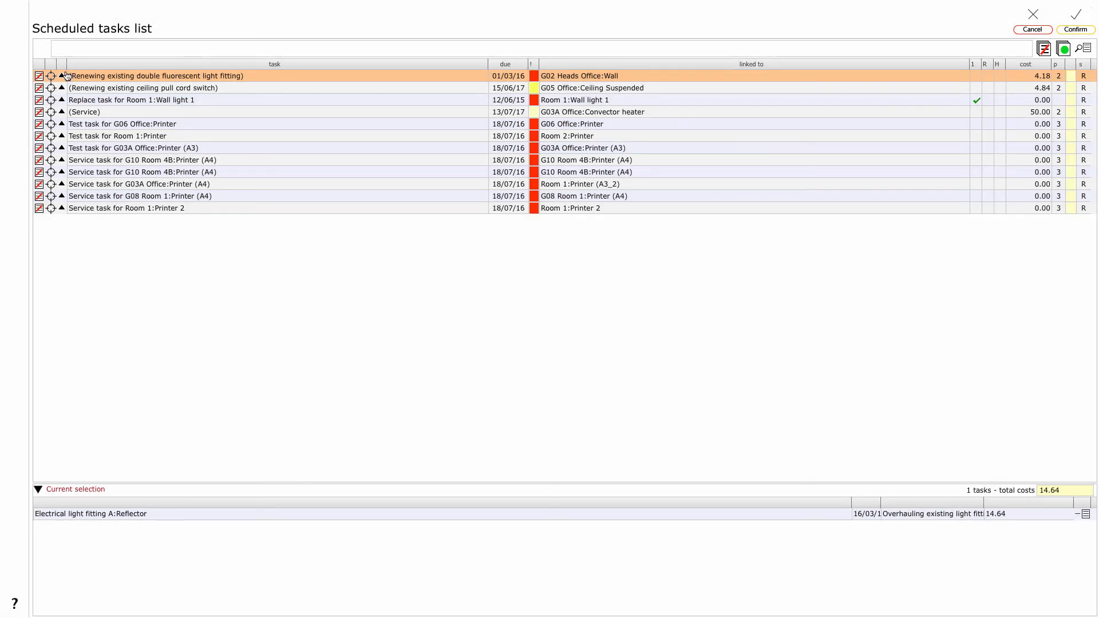
click(66, 76)
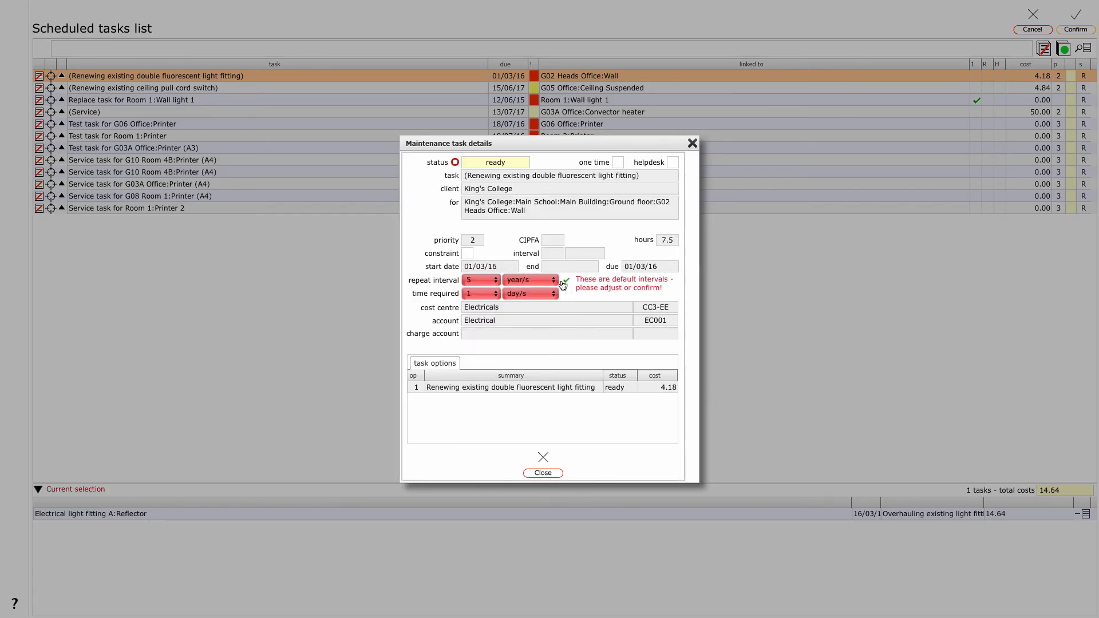
click(564, 282)
click(543, 473)
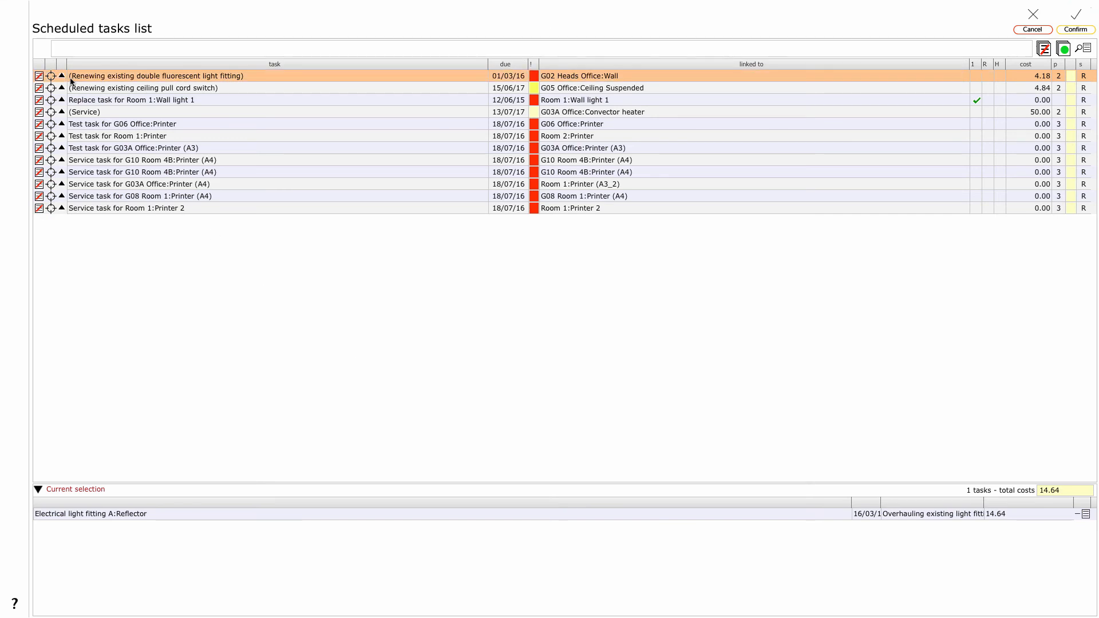
click(51, 77)
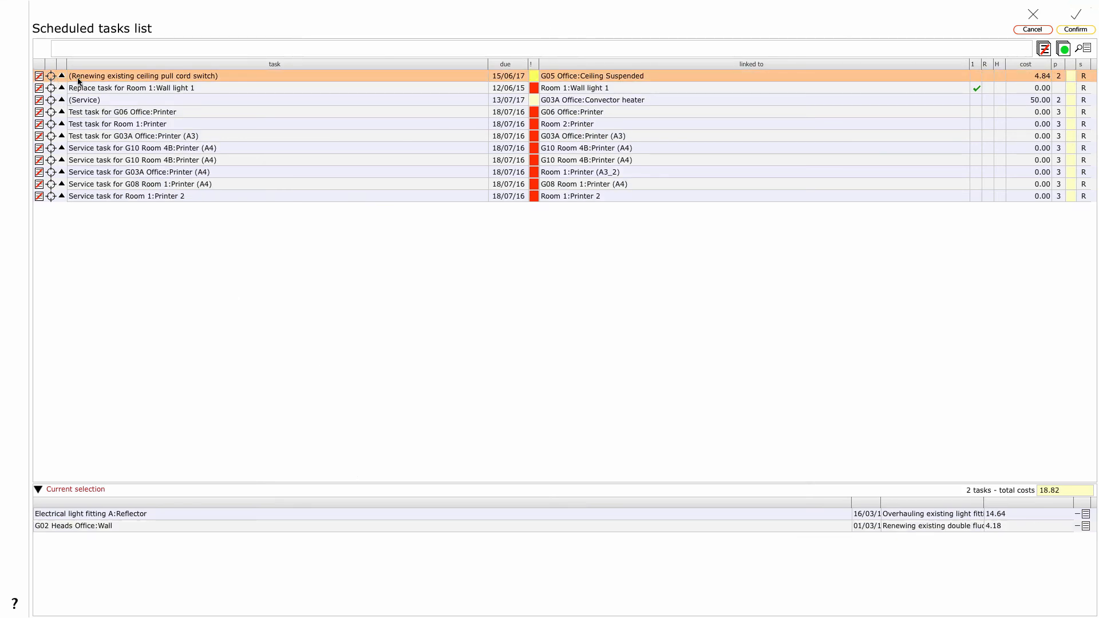
- Verify all the listed tasks for readiness for inclusion in works enquiries or orders
click(1065, 50)
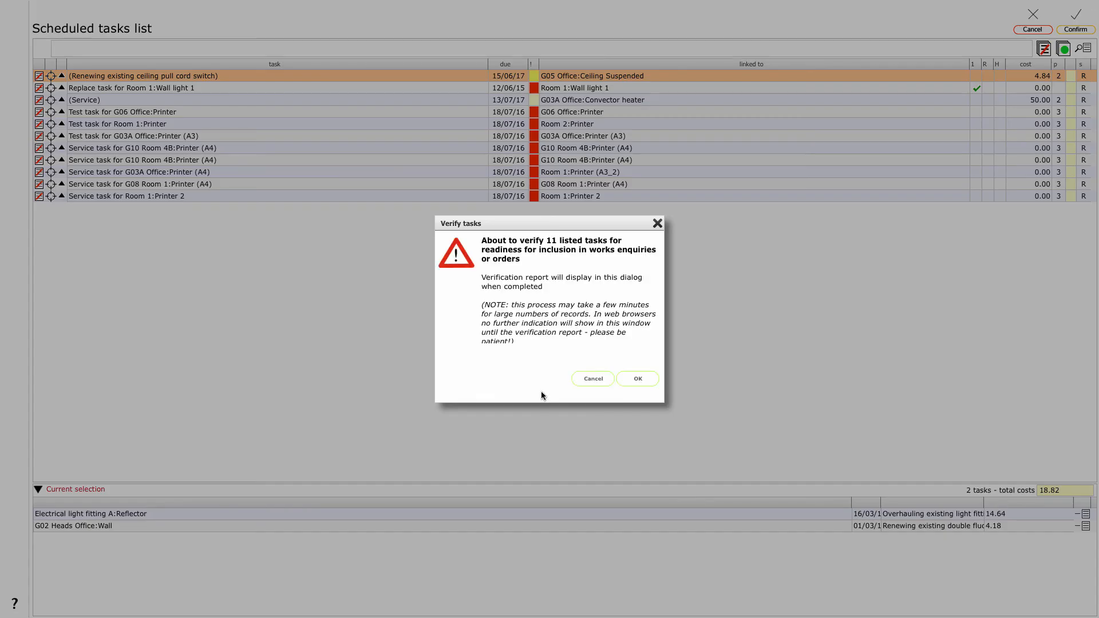
click(626, 382)
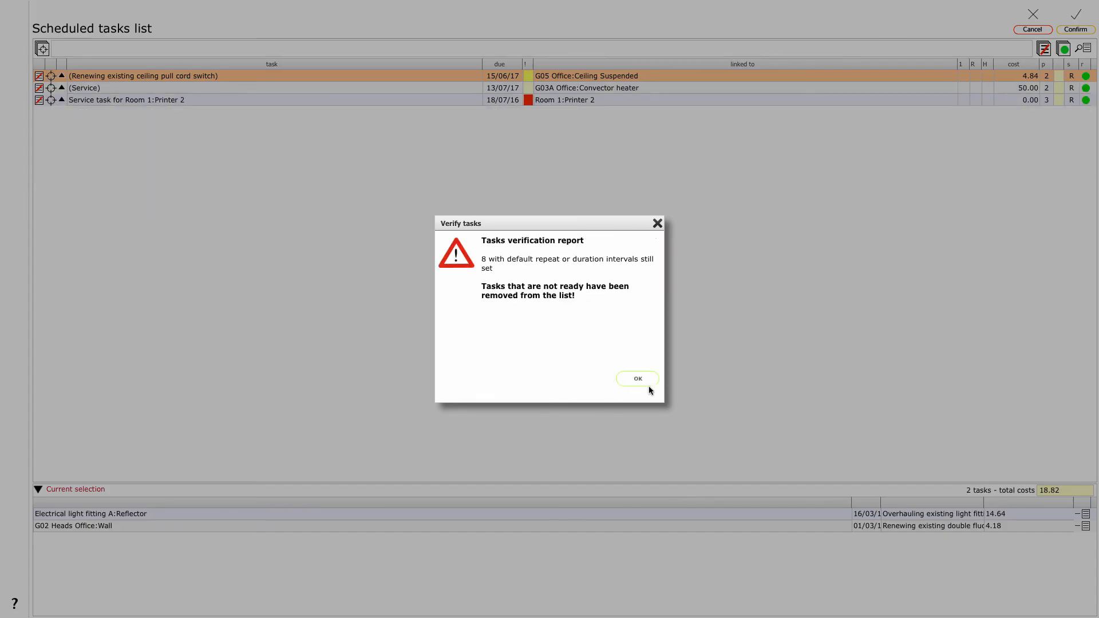
click(637, 379)
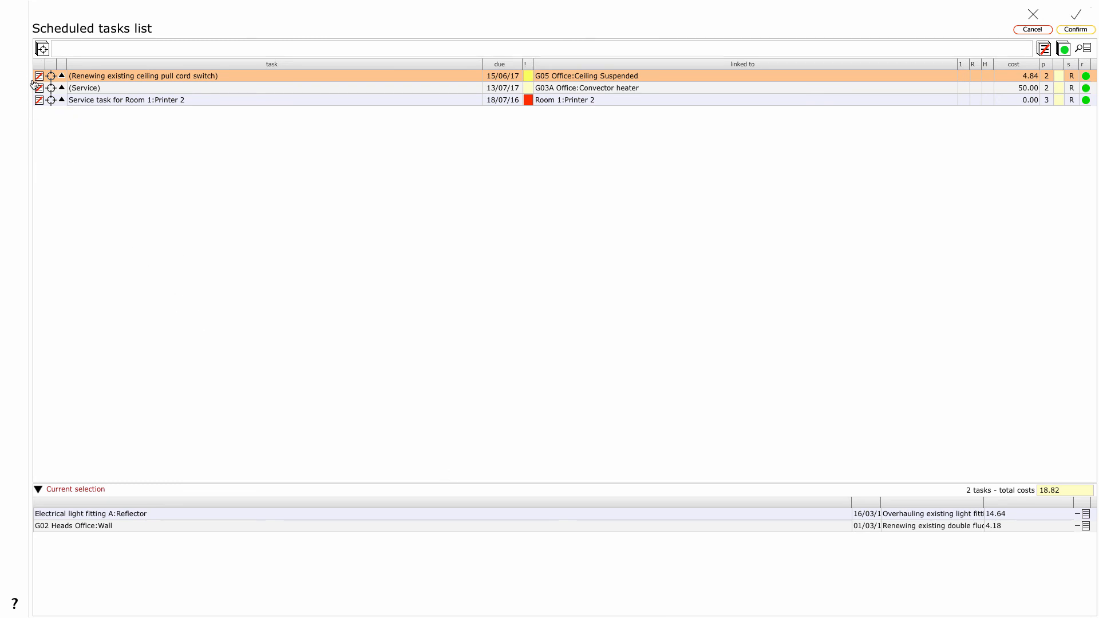
- Add the G05 Office ceiling pull cord switch, G03A Office convector heater and Room 1:Printer 2 tasks to the current selection
click(51, 76)
click(51, 76)
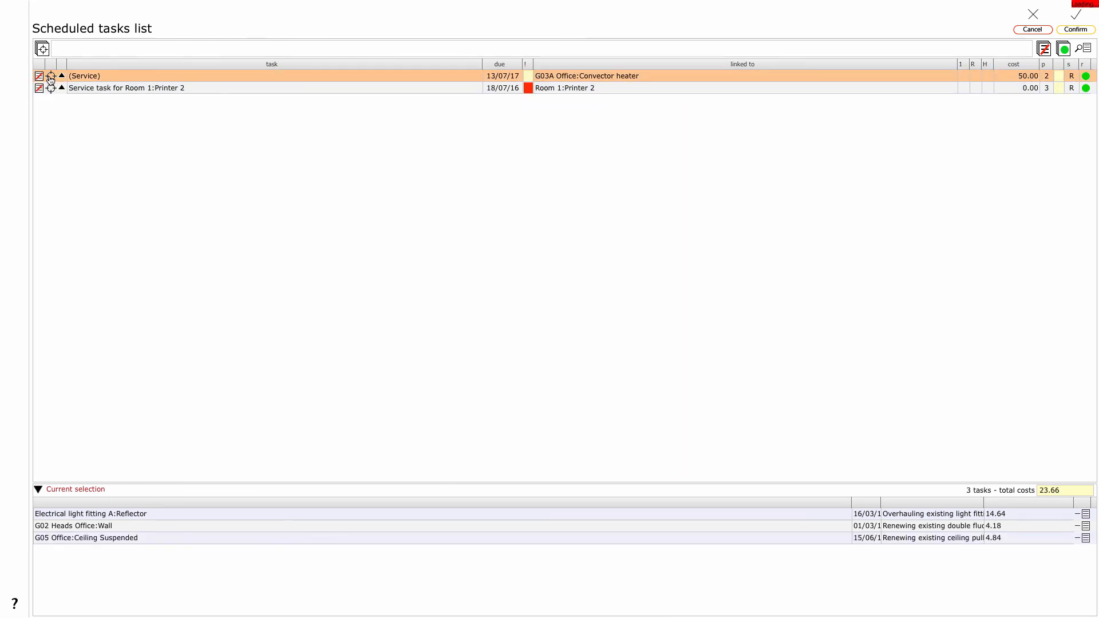
click(51, 76)
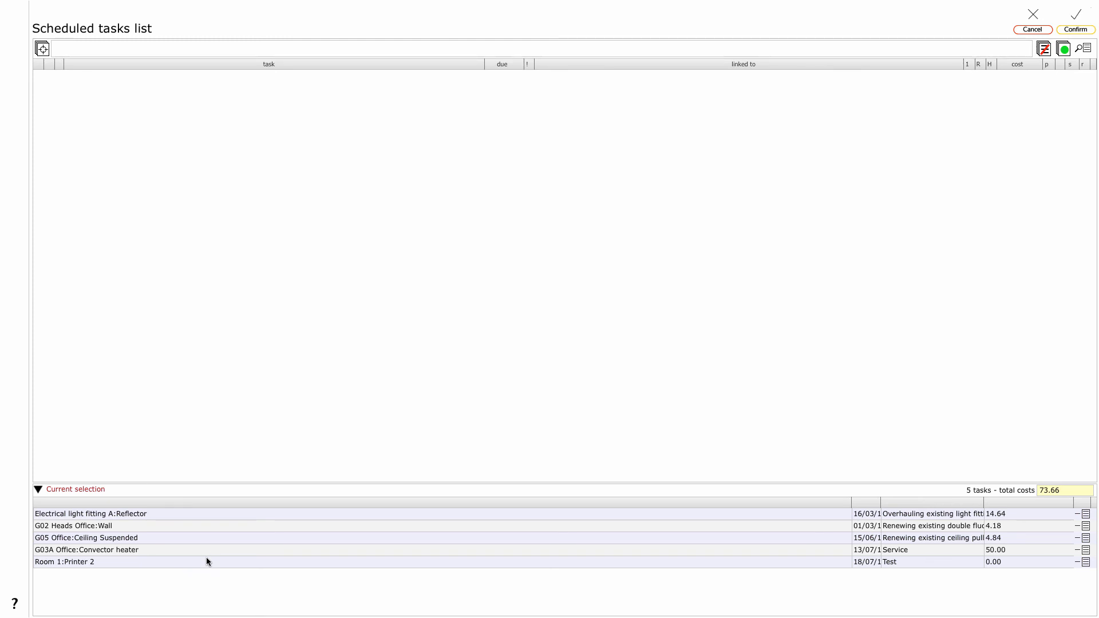
- Create a new Order from the current selection of scheduled tasks and set its start target to 1 week
click(1076, 30)
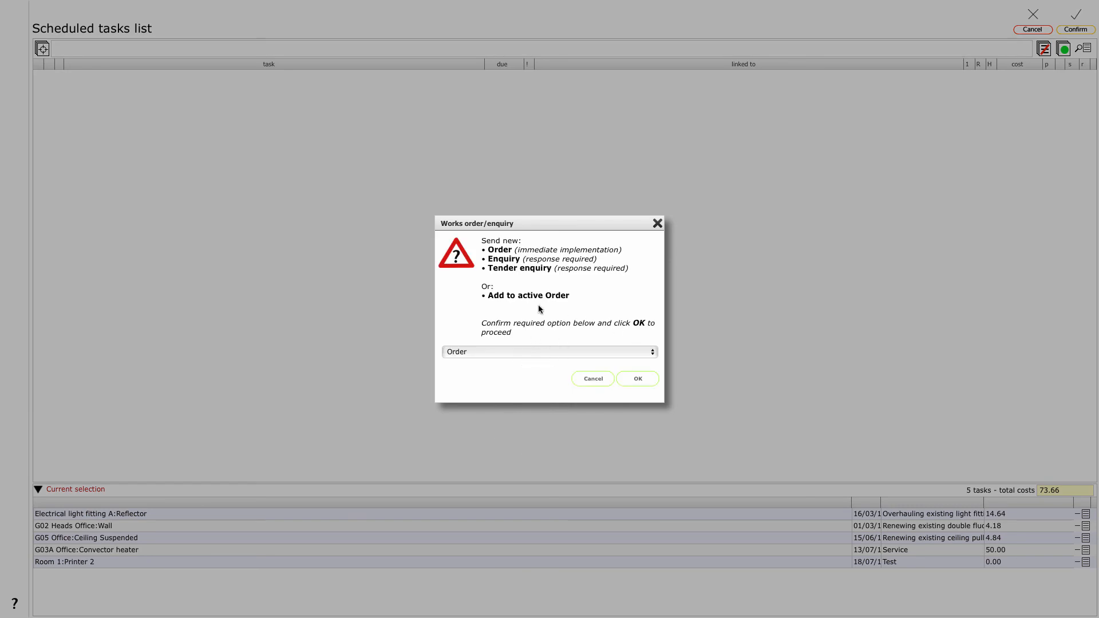
click(637, 379)
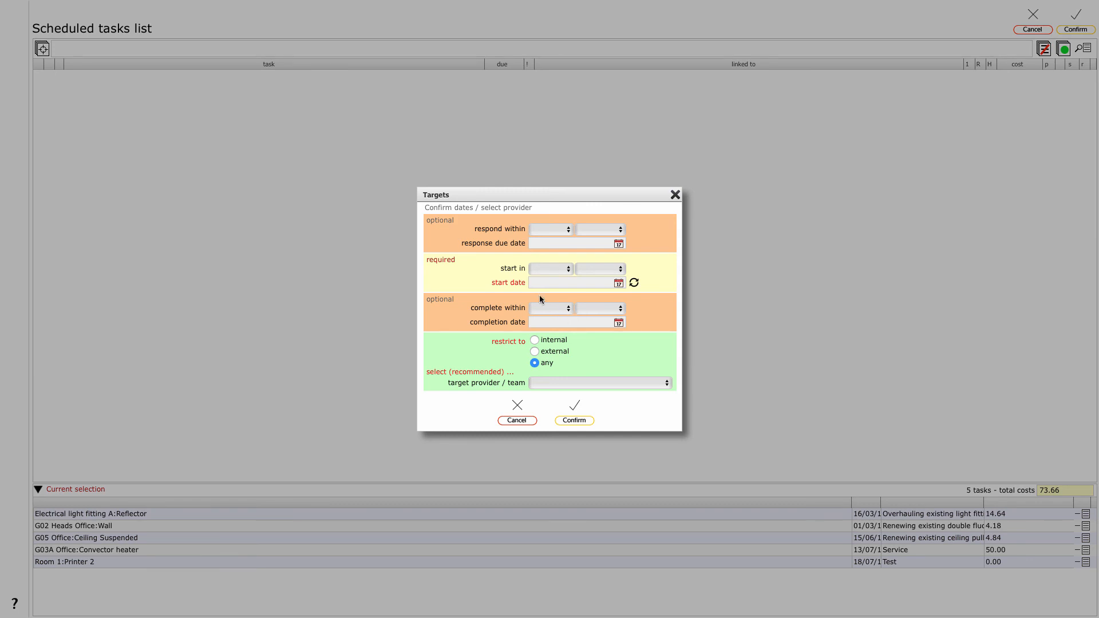
click(547, 270)
click(554, 291)
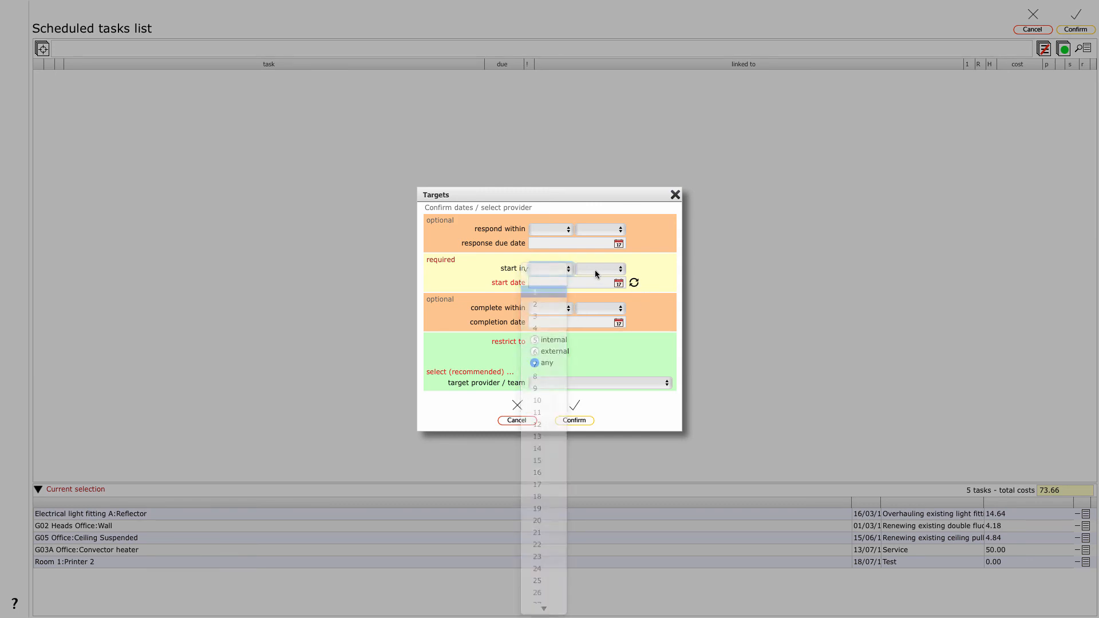
click(596, 269)
click(592, 318)
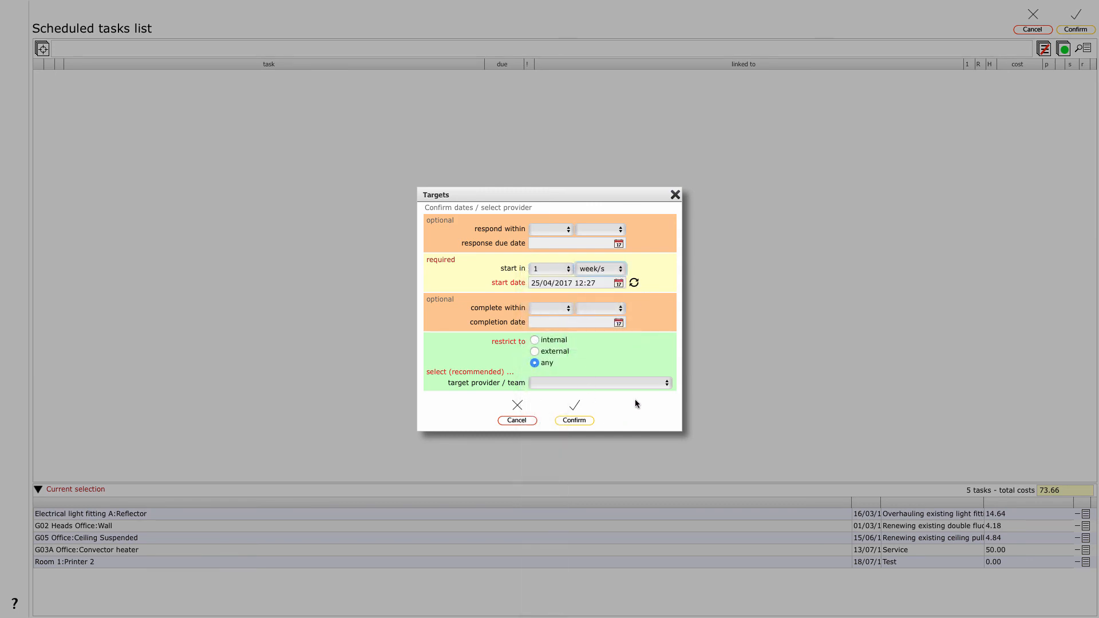
- Restrict the order to external providers, choose Prime Maintenance as the target provider and send the new order
click(535, 351)
click(610, 384)
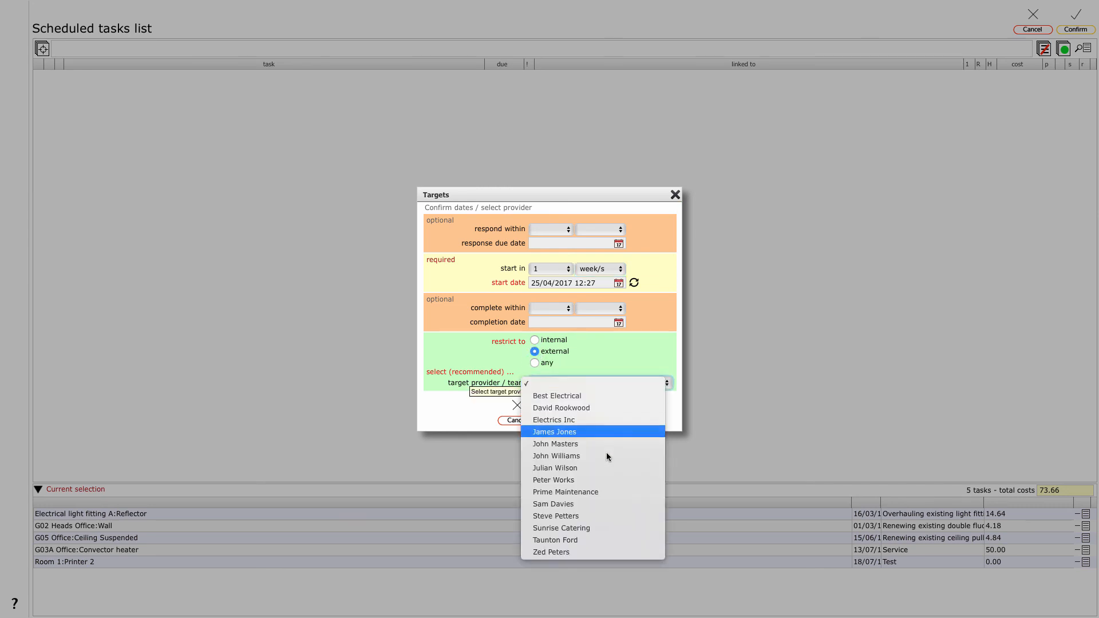
click(609, 493)
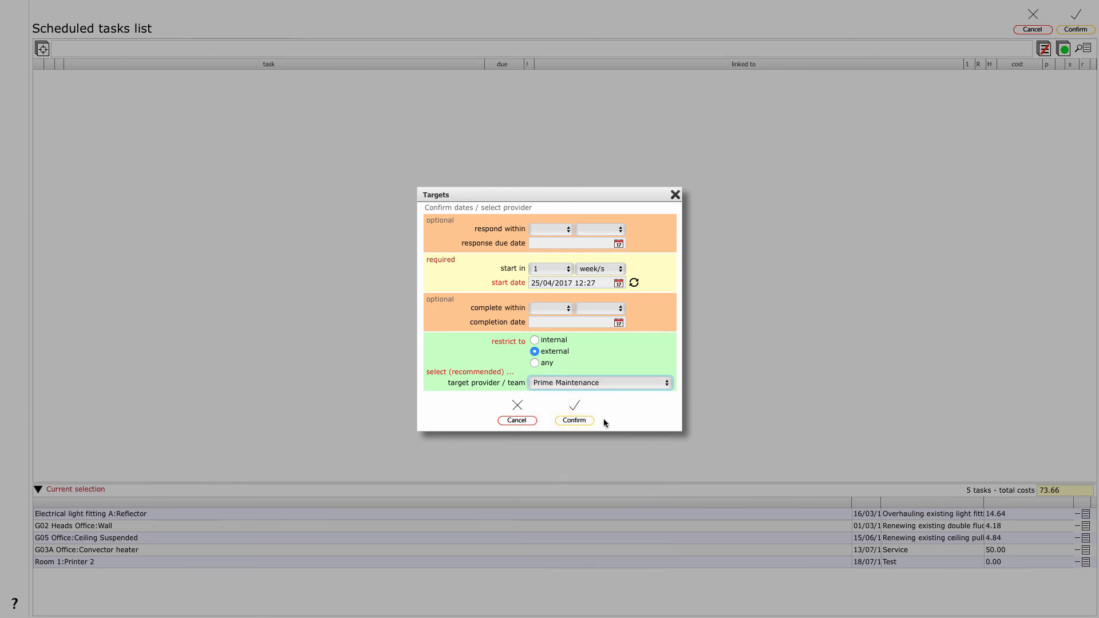
click(575, 422)
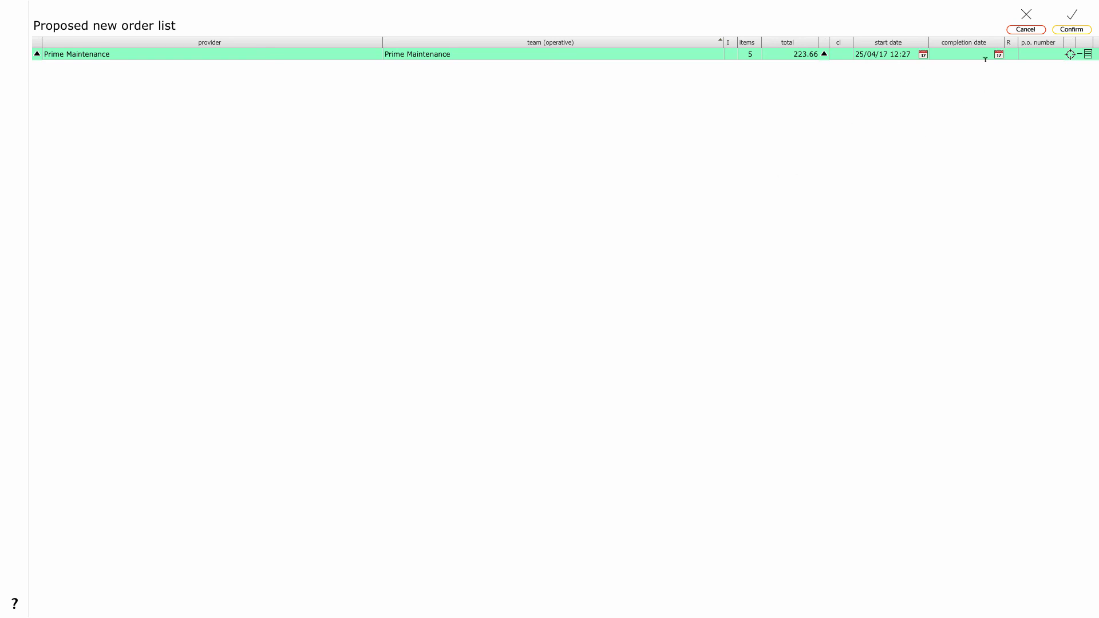
click(1069, 54)
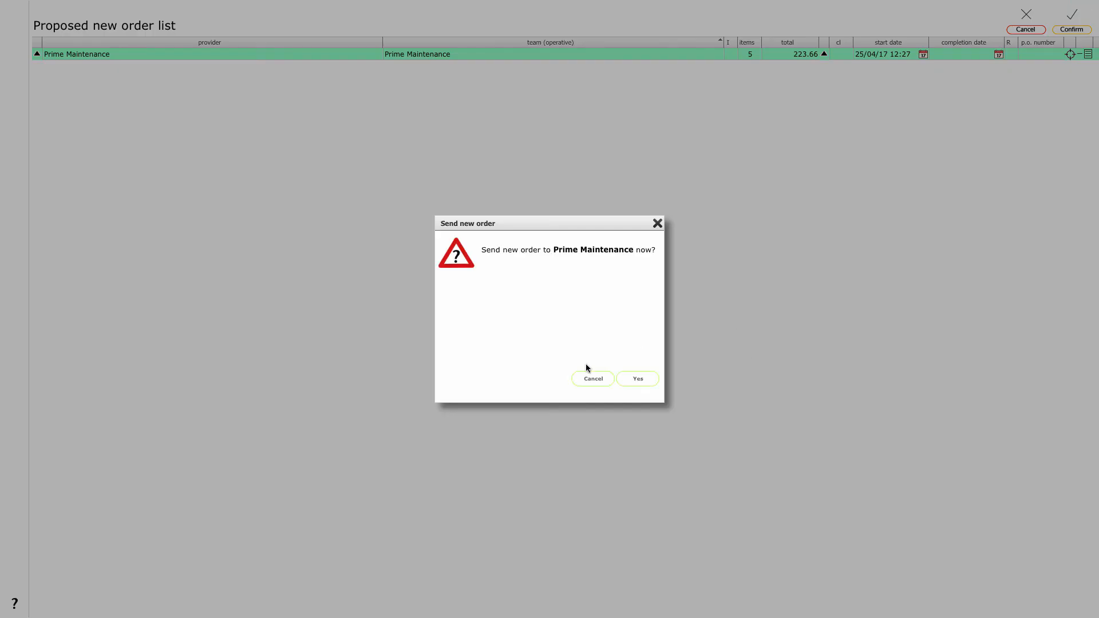
click(638, 377)
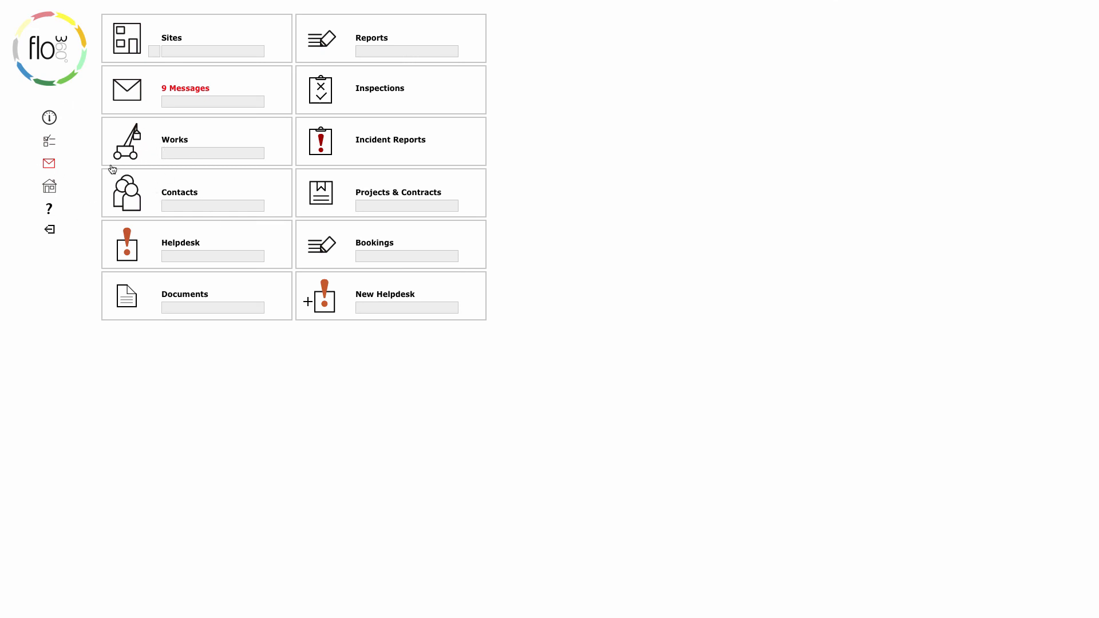
- Open the new Prime Maintenance works order, review its documents, charts and items, and return to the home screen
click(124, 153)
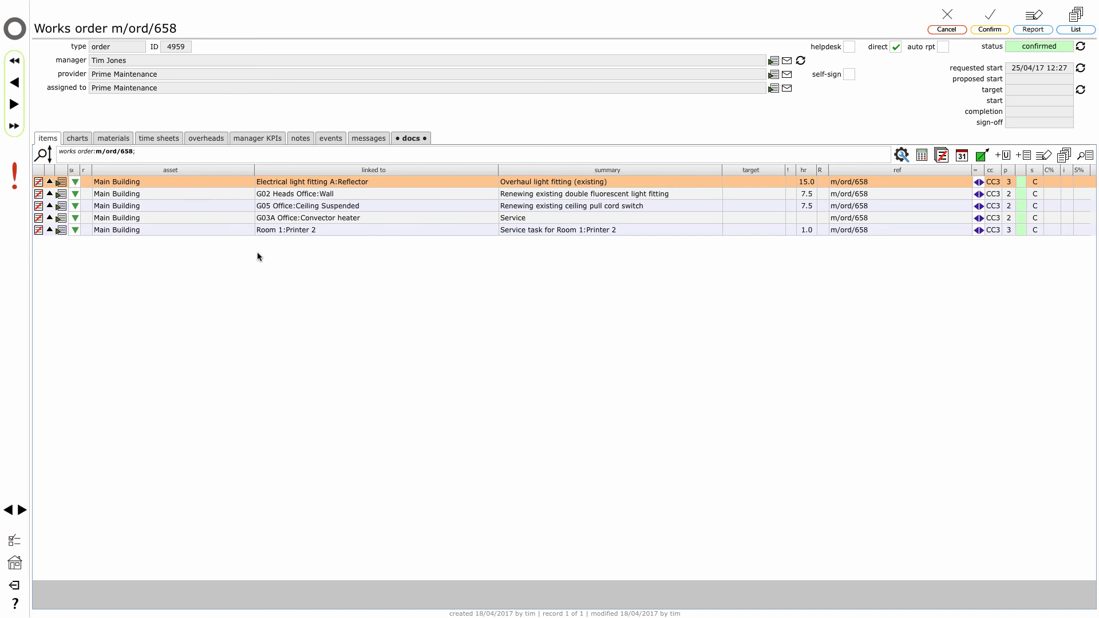
click(410, 137)
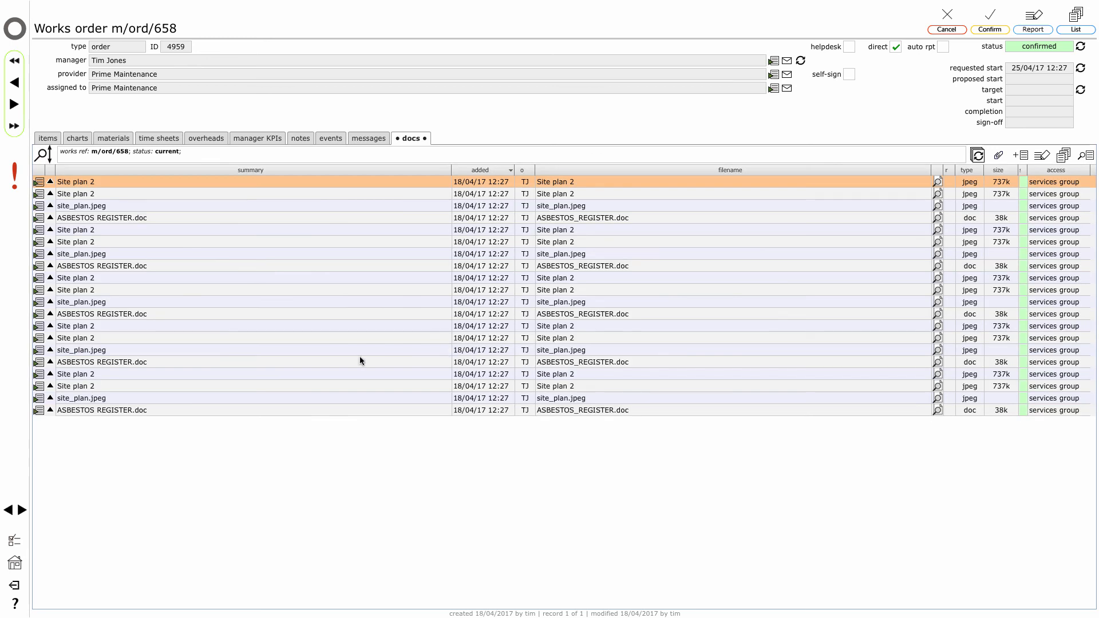
click(73, 139)
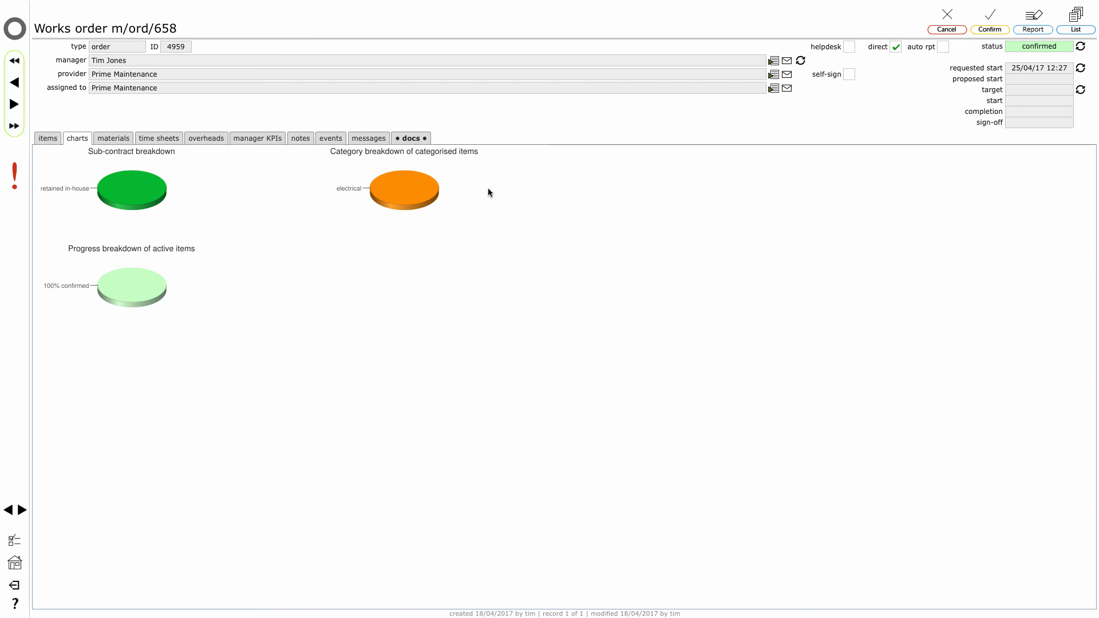
click(48, 139)
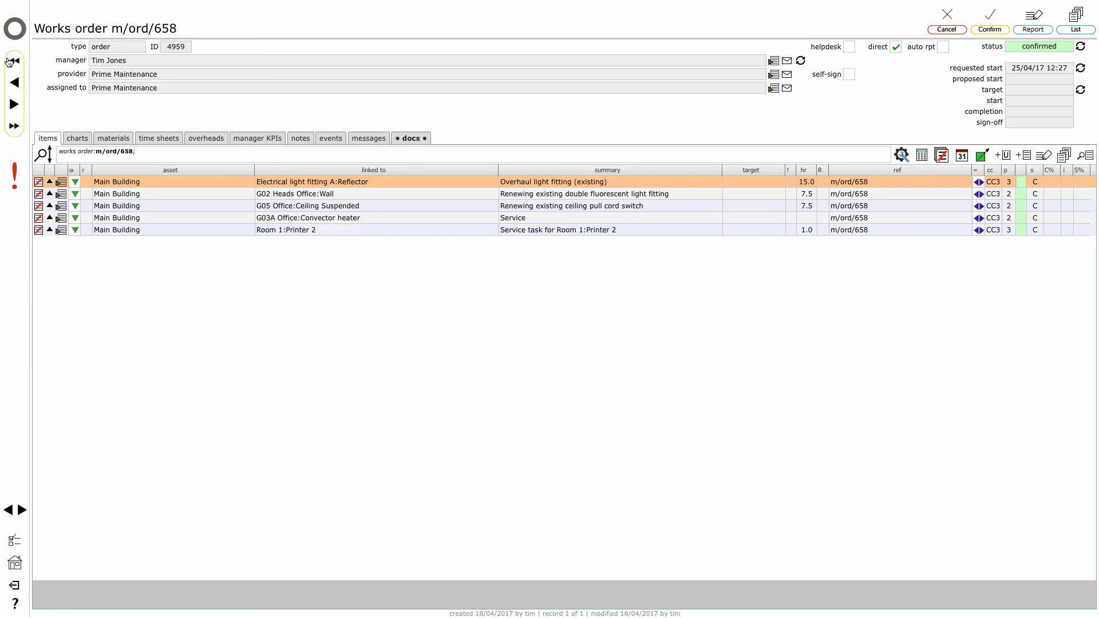
click(19, 32)
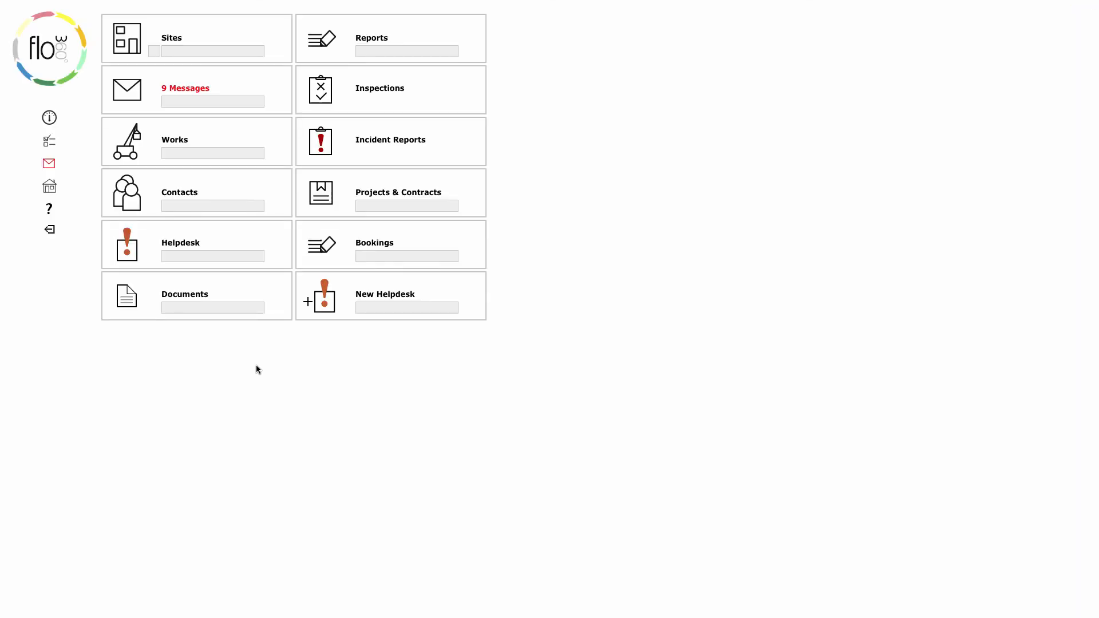